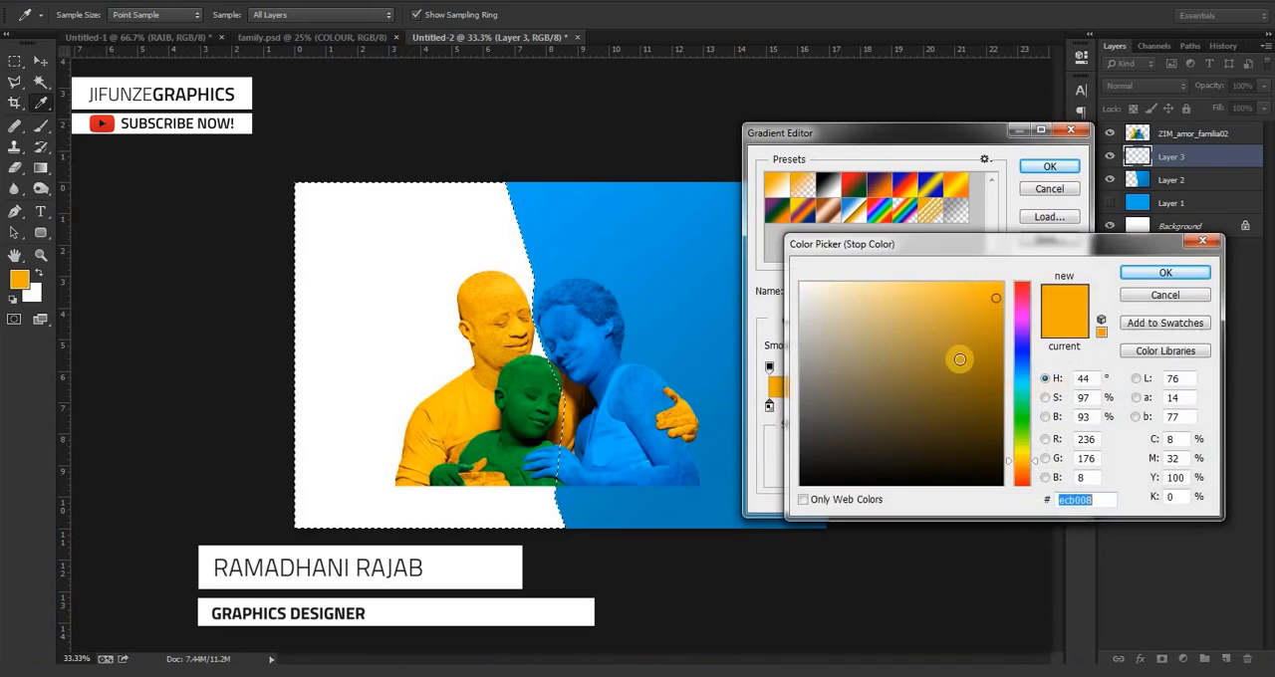
# Set the gradient's starting colour stop to yellow ffca36 and accept the gradient.
pyautogui.click(959, 282)
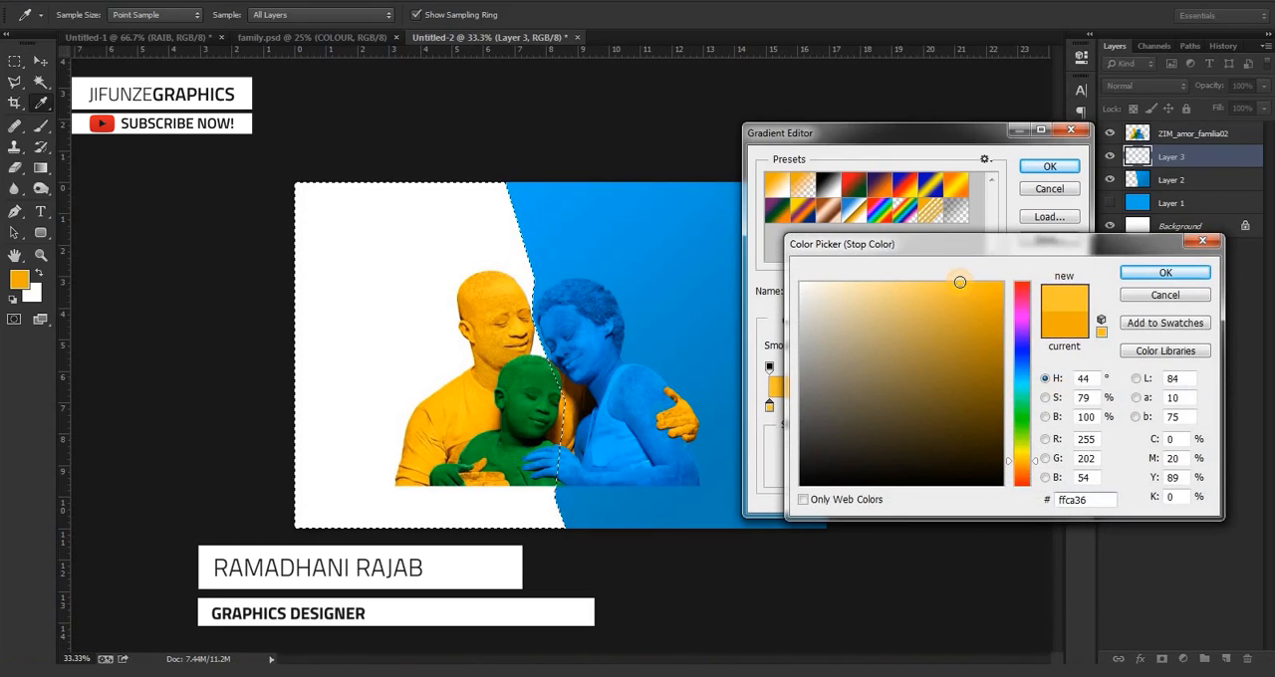
pyautogui.press('Return')
pyautogui.press('Return')
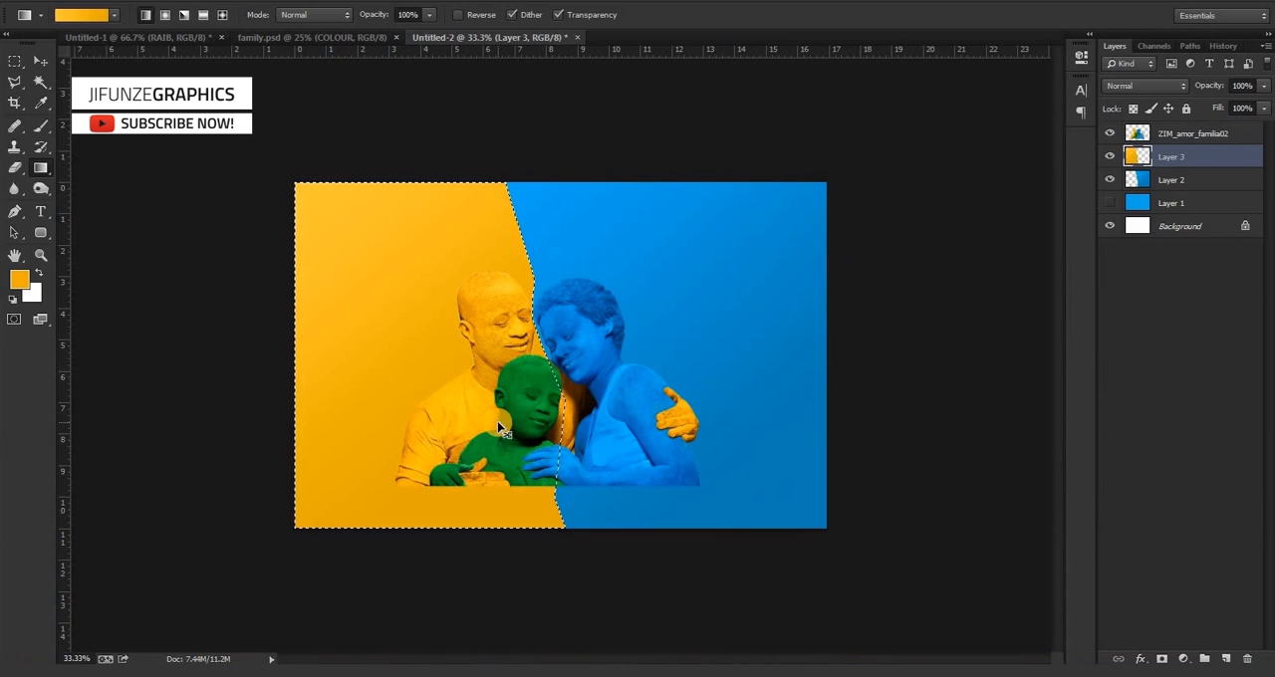
# Lighten the gradient's starting colour stop to ffd45d, fill the selected area on Layer 3 with that gradient, and clear the selection.
pyautogui.click(90, 14)
pyautogui.click(768, 405)
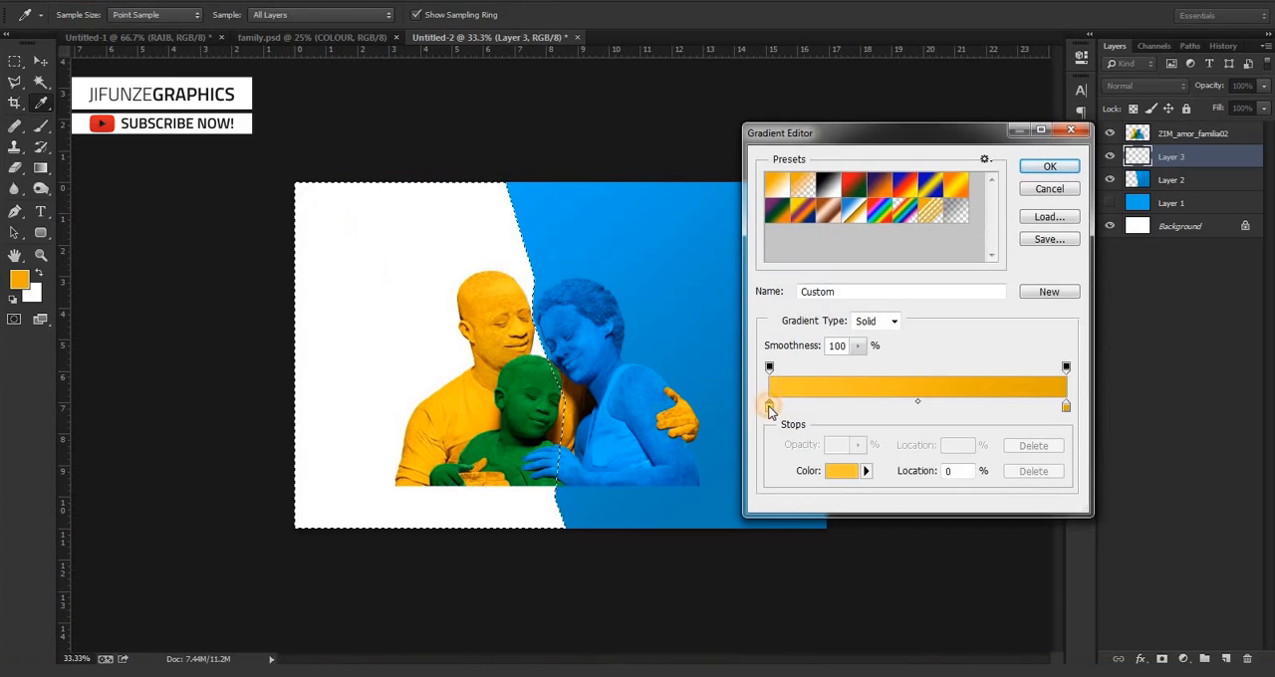
pyautogui.click(842, 475)
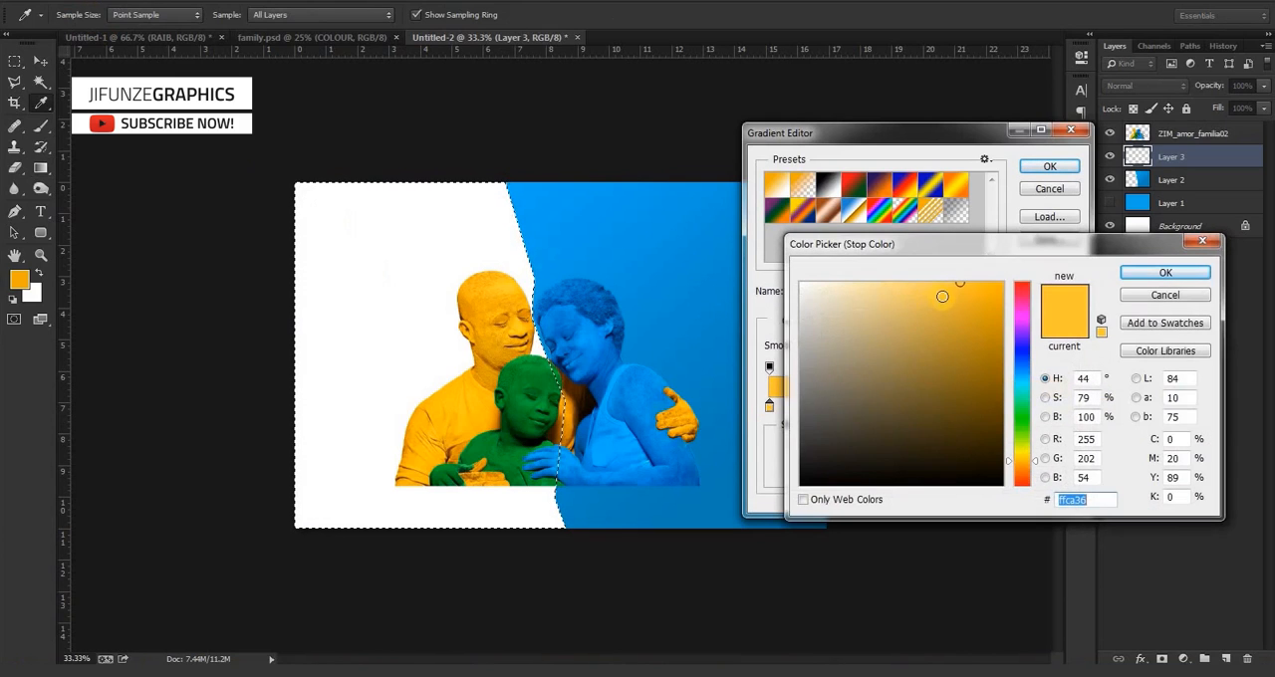
pyautogui.click(923, 282)
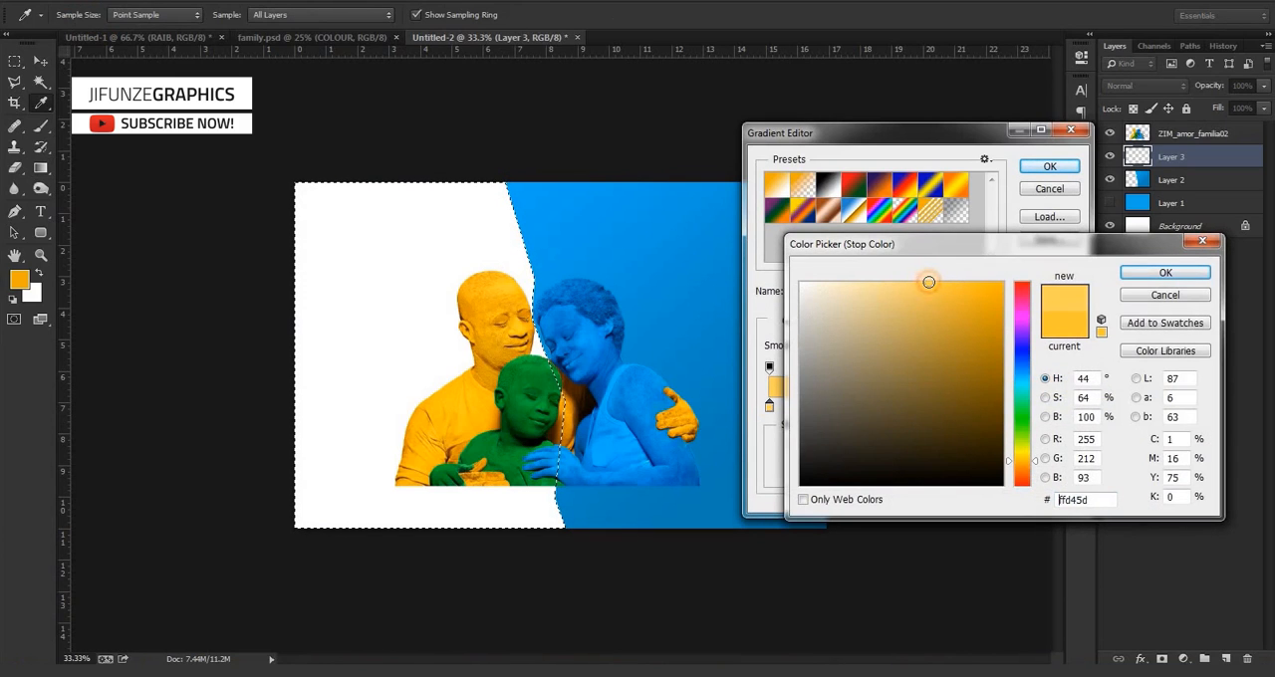
pyautogui.press('Return')
pyautogui.press('Return')
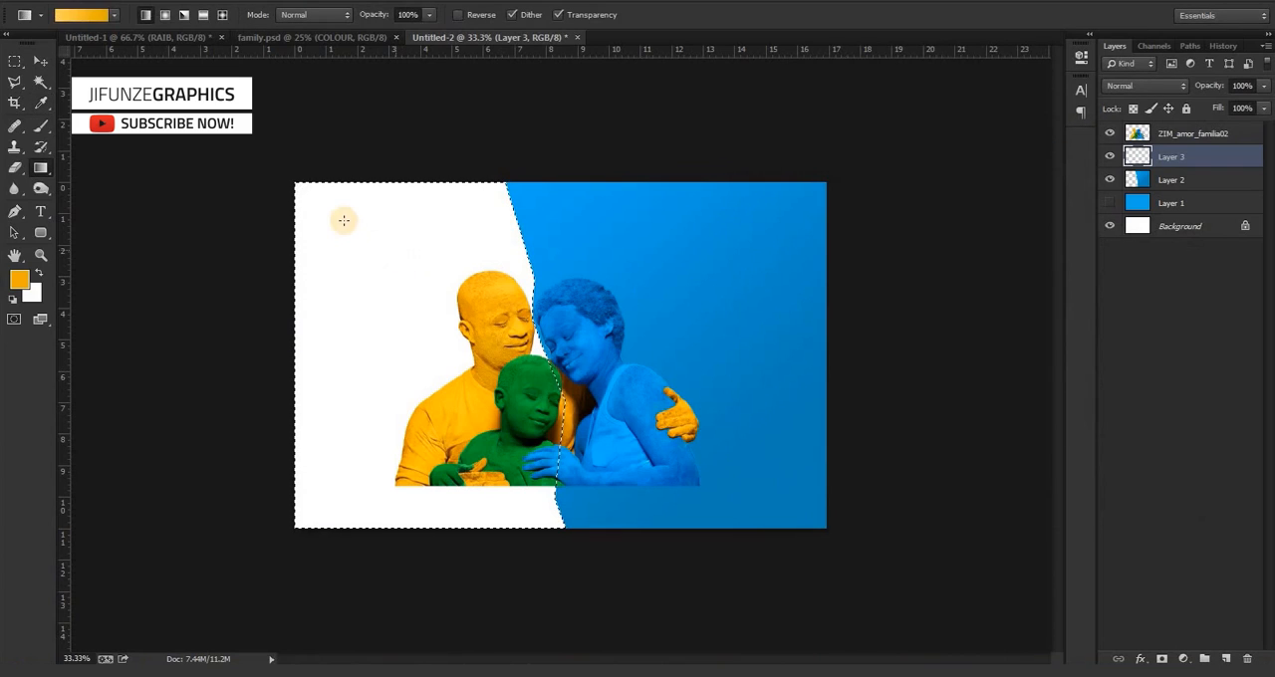
pyautogui.moveTo(540, 431); pyautogui.dragTo(555, 528)
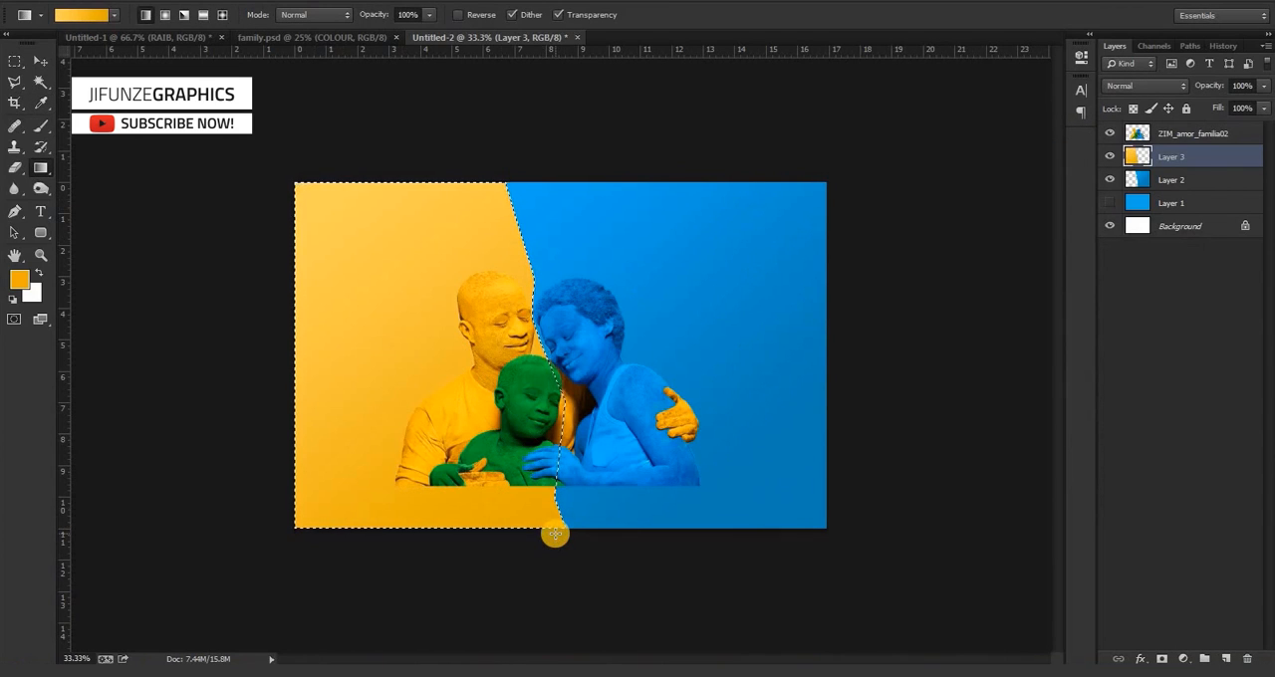
pyautogui.hotkey('ctrl', 'd')
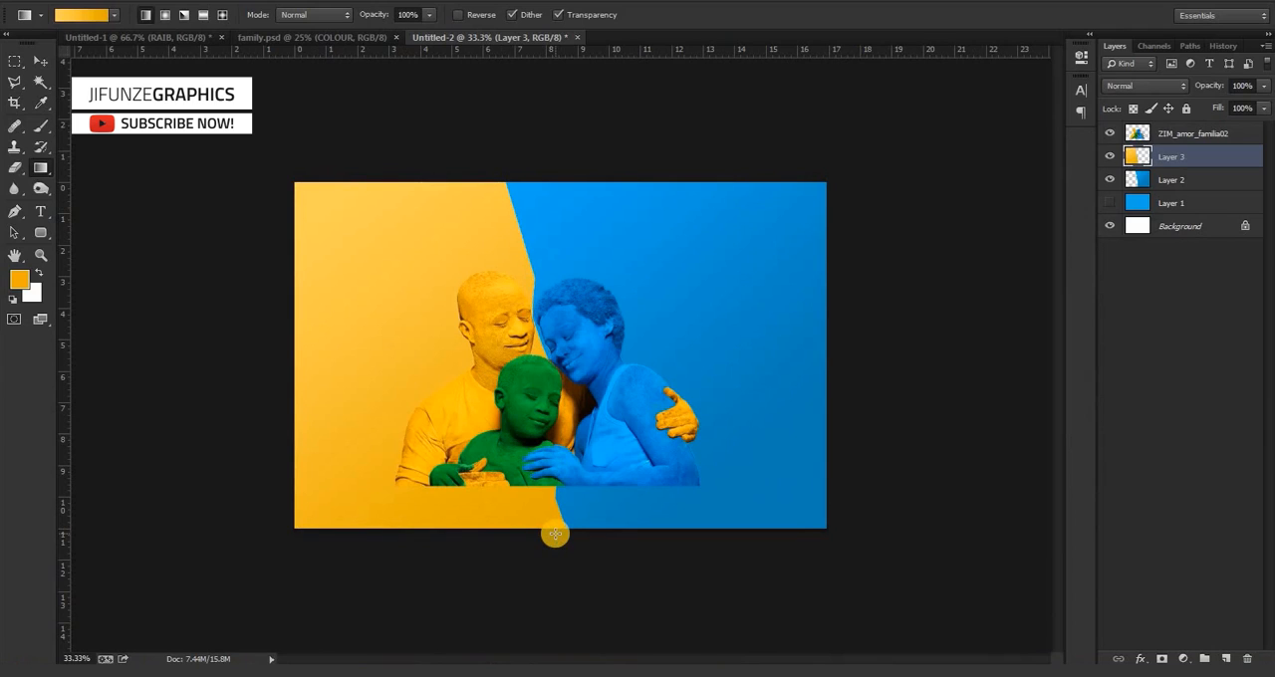
# Widen the yellow Layer 3 with Free Transform so its right edge overlaps the blue background behind the woman's head.
pyautogui.click(39, 61)
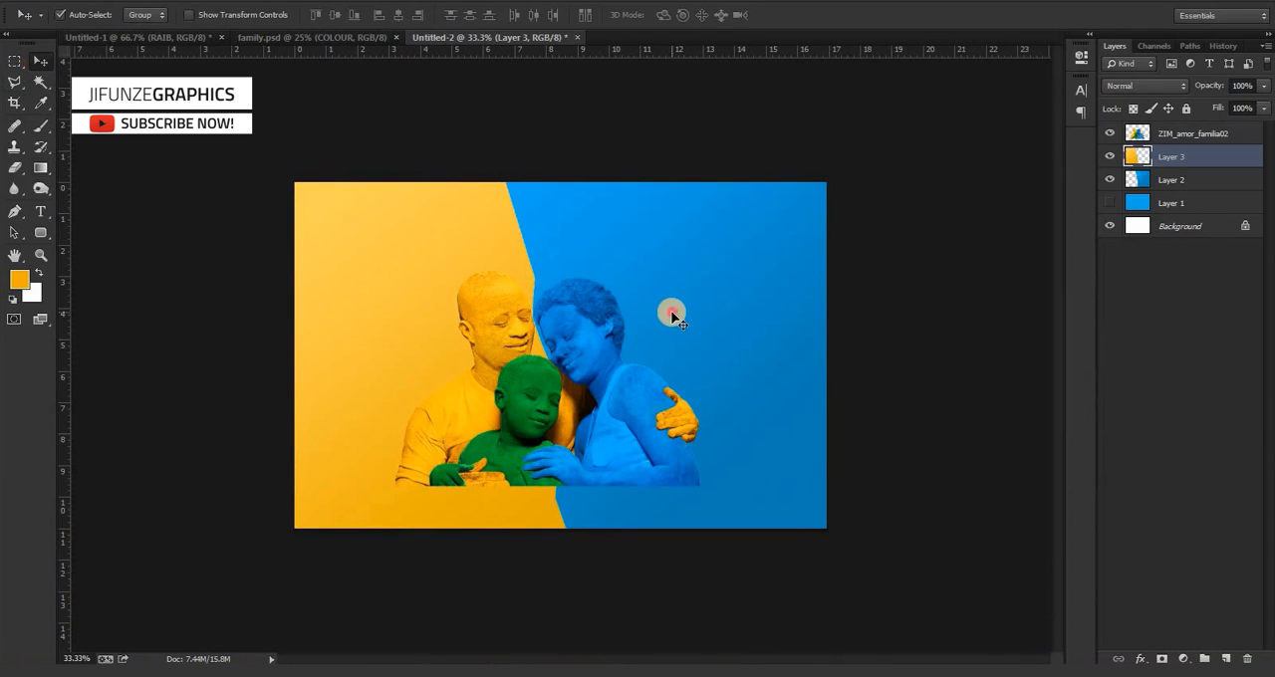
pyautogui.click(672, 315)
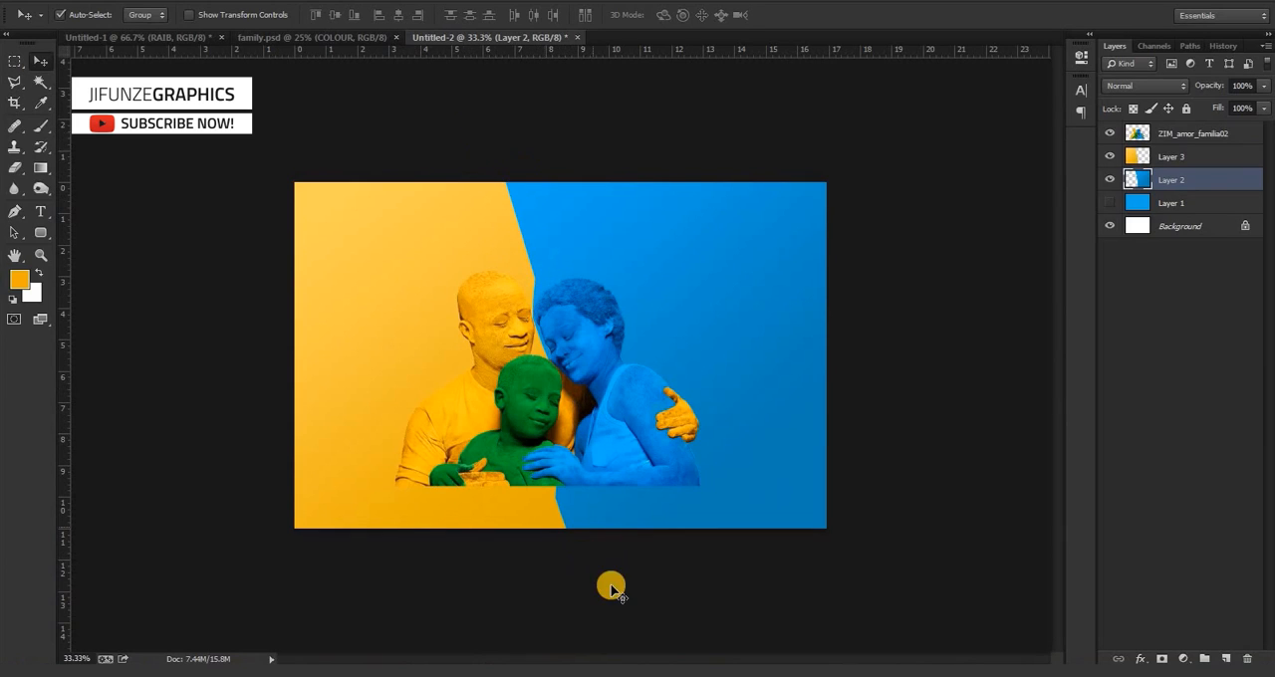
pyautogui.click(419, 280)
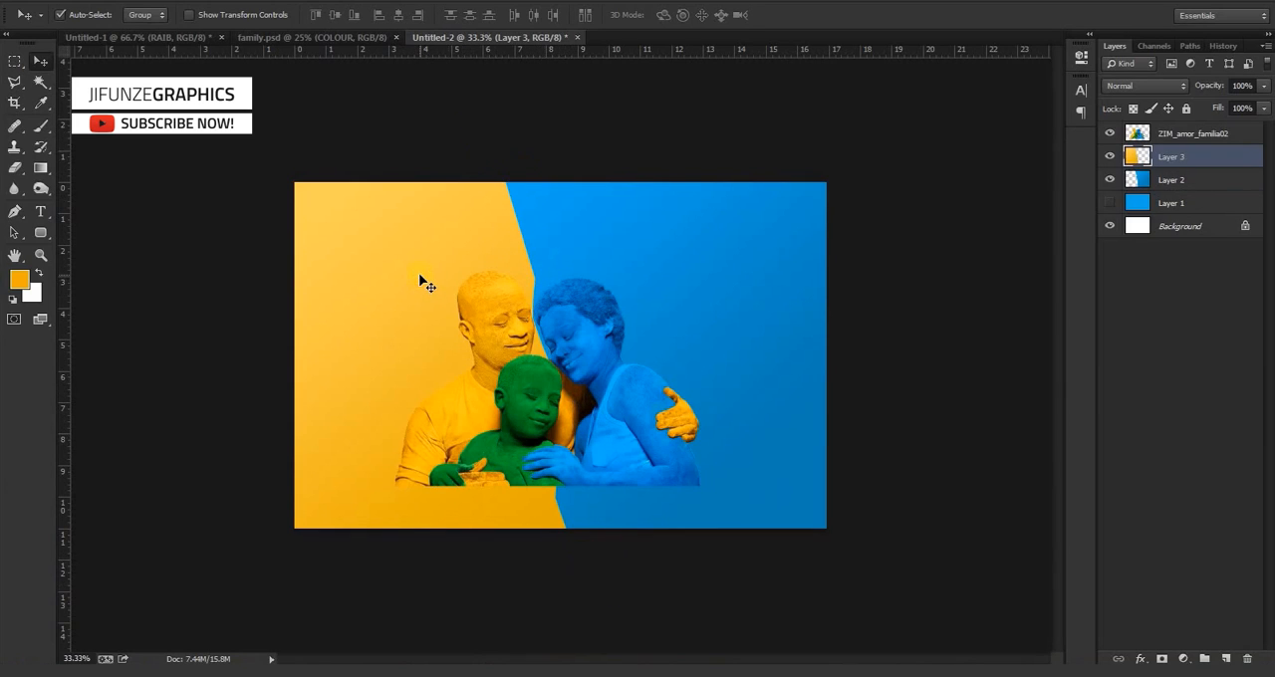
pyautogui.hotkey('ctrl', 't')
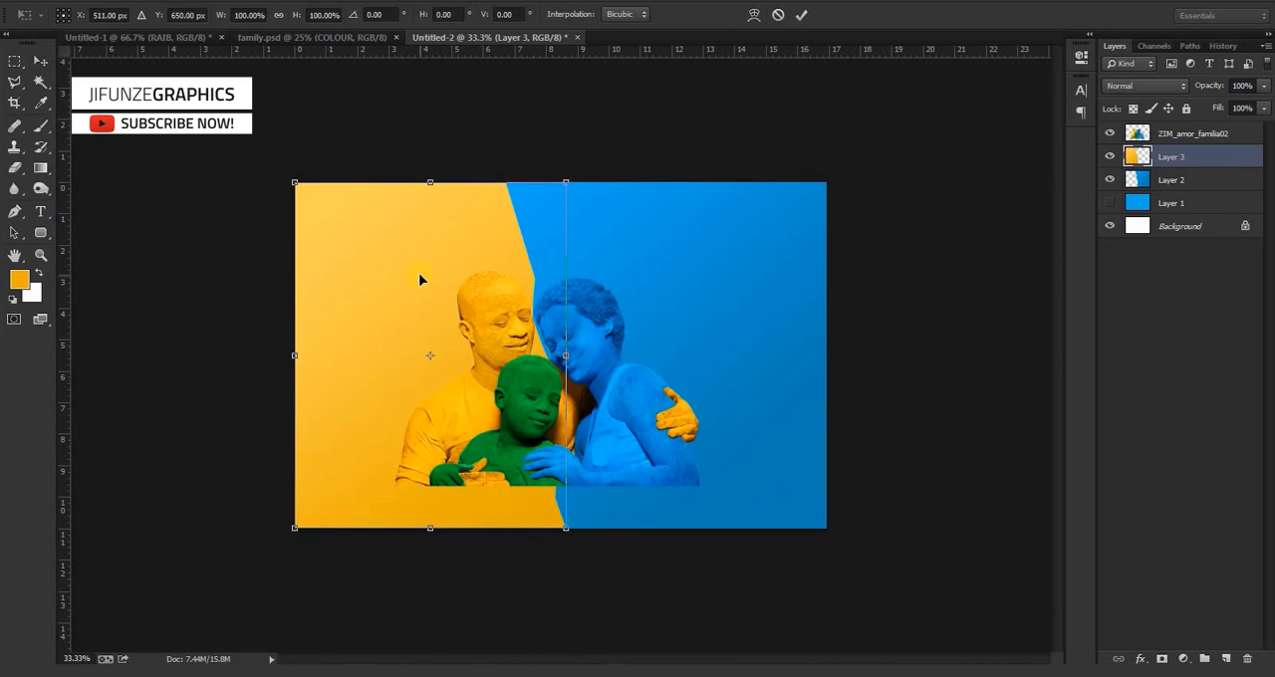
pyautogui.click(563, 192)
pyautogui.moveTo(571, 361); pyautogui.dragTo(621, 364)
pyautogui.moveTo(625, 171); pyautogui.dragTo(650, 150)
pyautogui.press('Return')
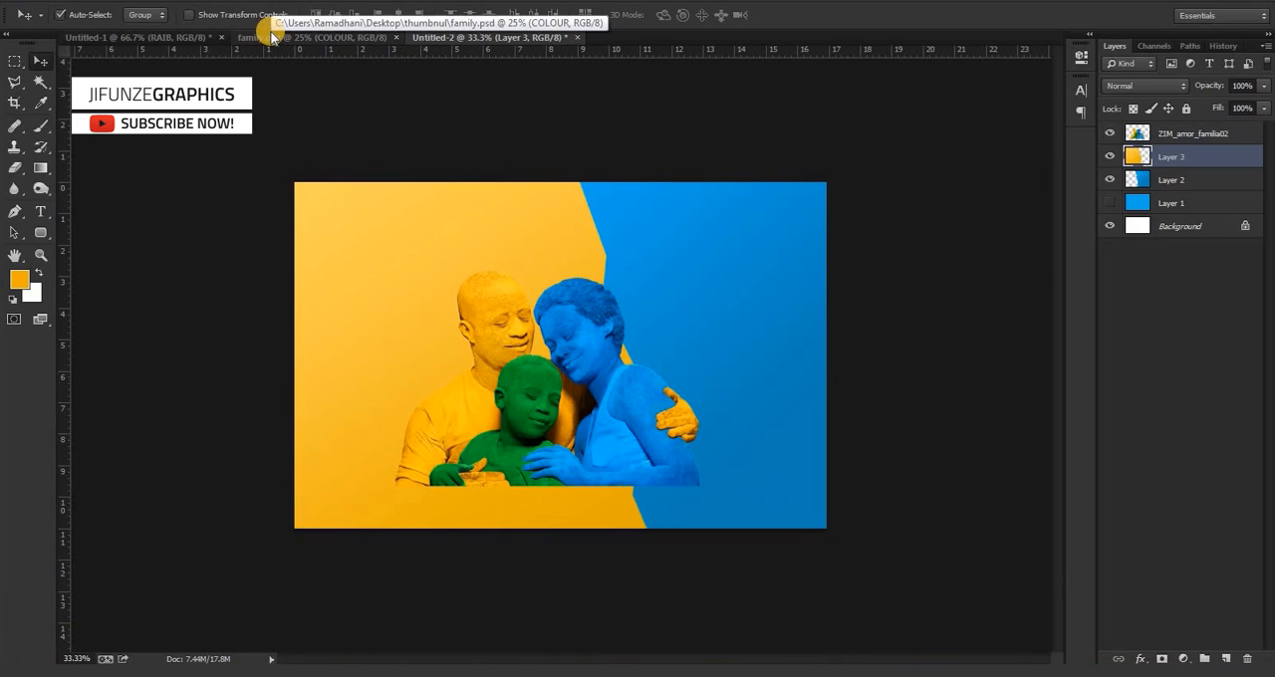
# Erase softly along the upper part of the yellow layer's right edge with a 600 px Eraser at 8% opacity.
pyautogui.press('e')
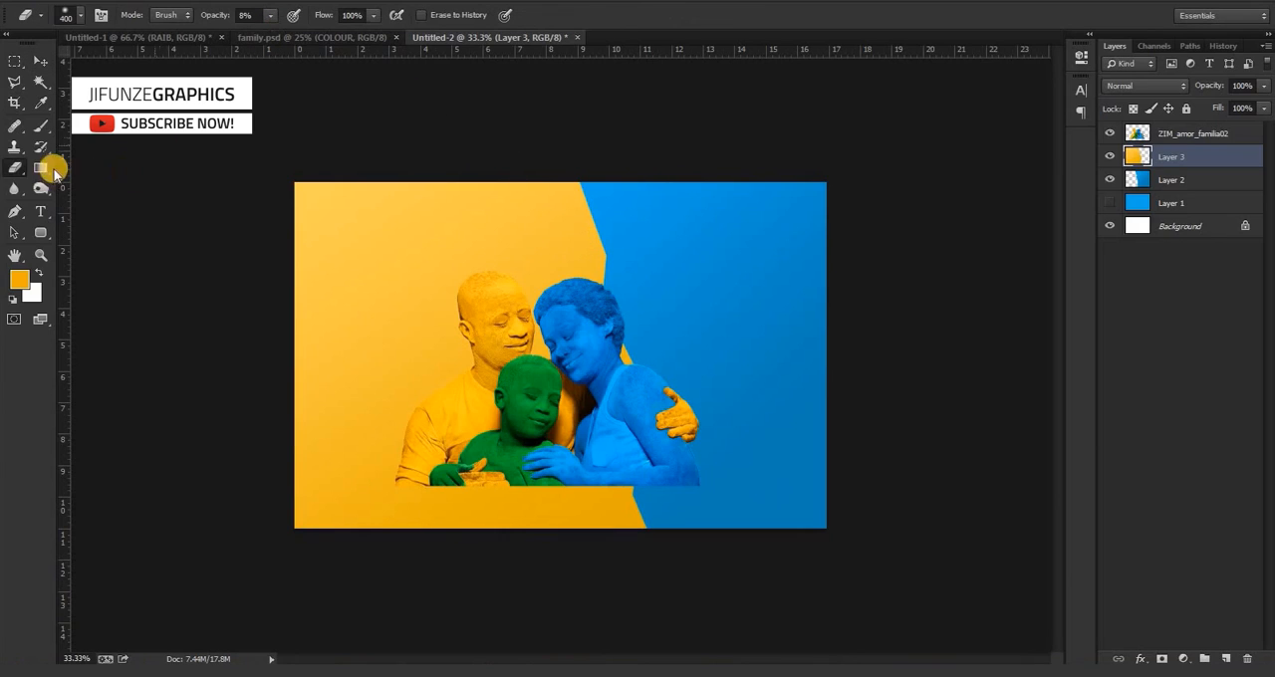
pyautogui.moveTo(16, 171); pyautogui.dragTo(104, 167)
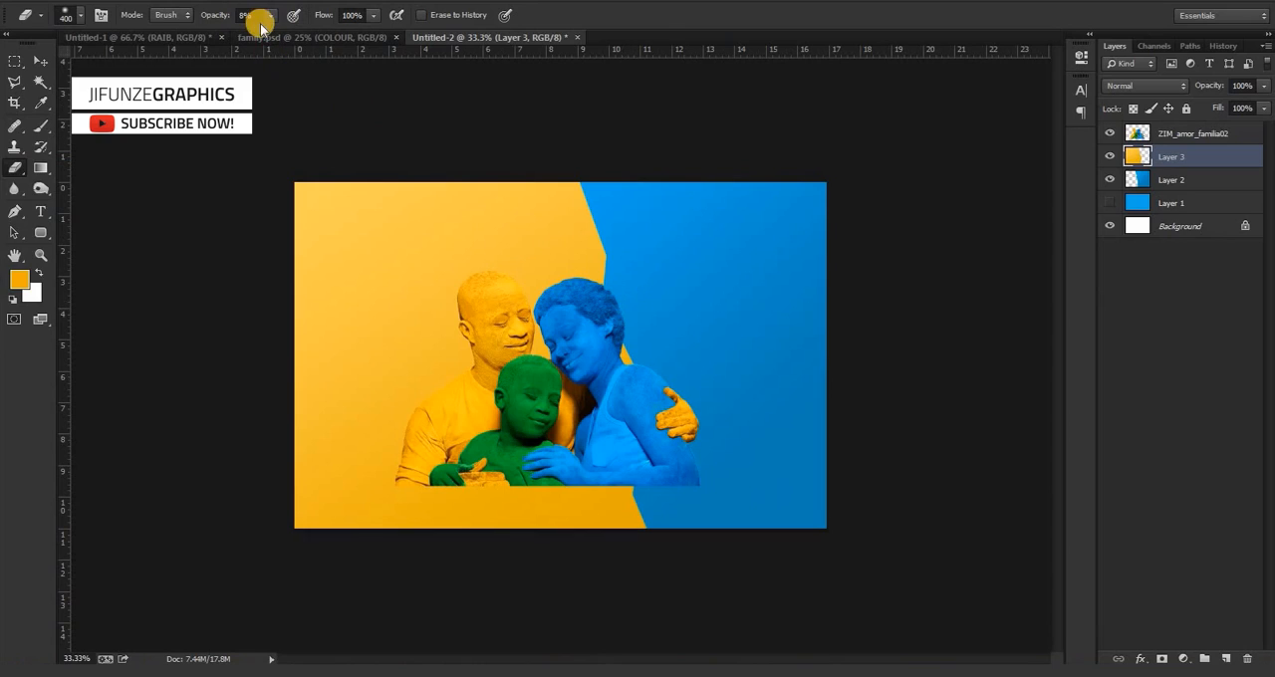
pyautogui.moveTo(256, 18); pyautogui.dragTo(197, 15)
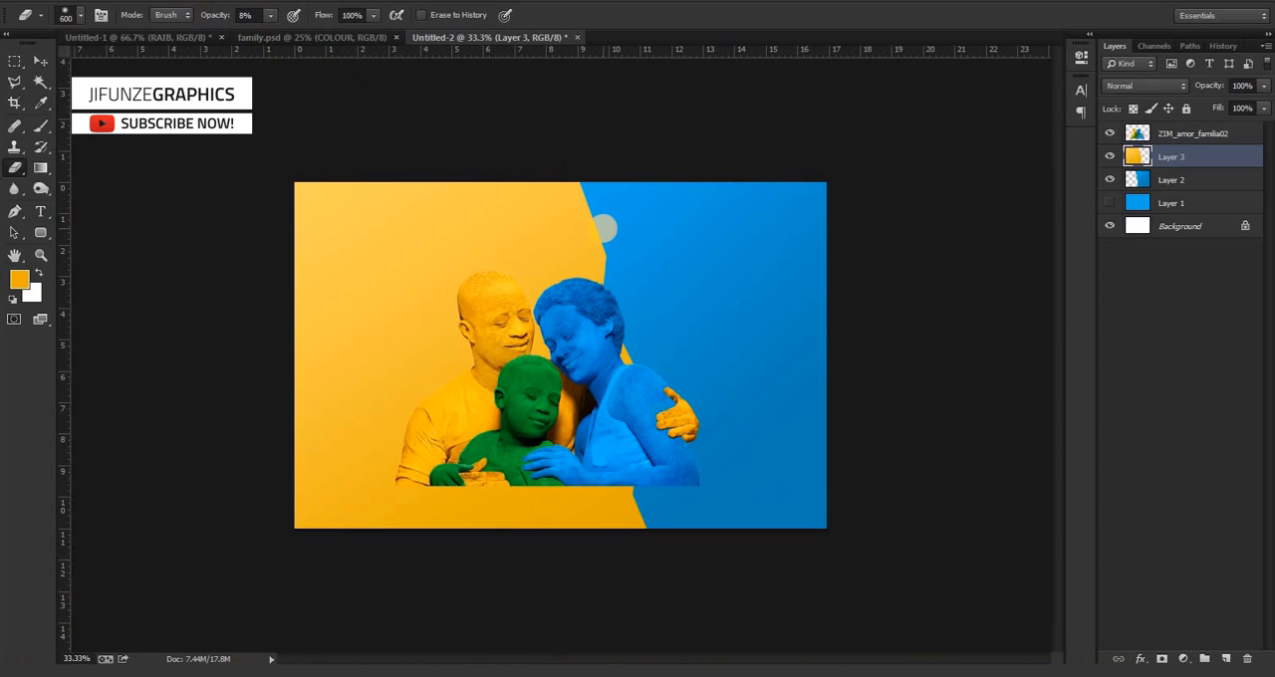
pyautogui.moveTo(599, 198)
pyautogui.mouseDown()
pyautogui.moveTo(638, 278)
pyautogui.moveTo(622, 163)
pyautogui.moveTo(615, 190)
pyautogui.moveTo(655, 329)
pyautogui.mouseUp()
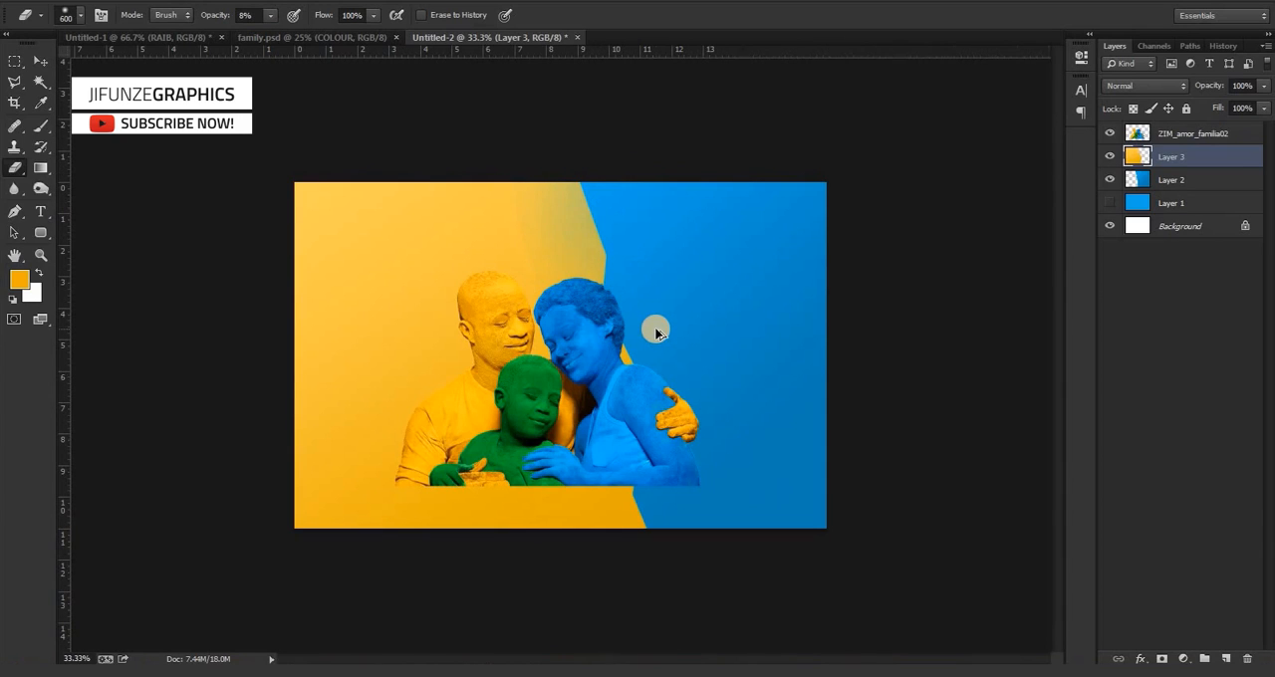
# Fade the yellow layer's whole right edge into the blue, above and below the family, with a 300 px Eraser at 8% opacity.
pyautogui.hotkey('ctrl', '+')
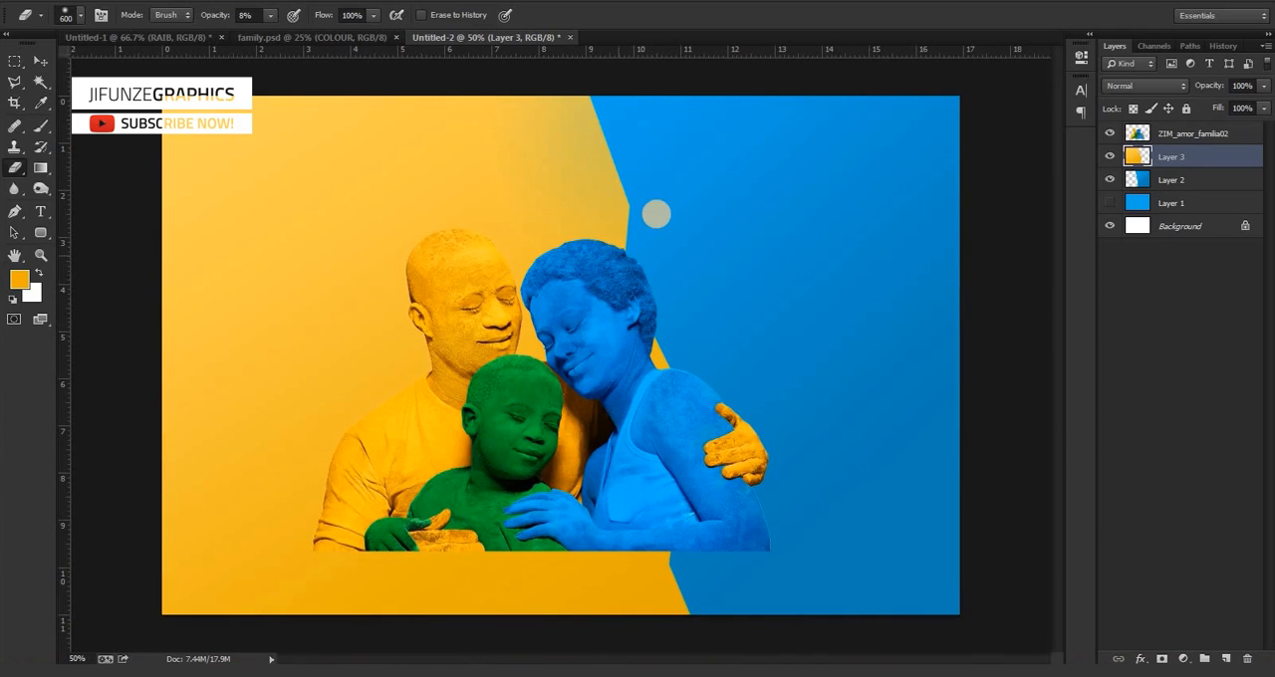
pyautogui.moveTo(656, 214)
pyautogui.mouseDown()
pyautogui.moveTo(601, 107)
pyautogui.moveTo(643, 238)
pyautogui.moveTo(613, 149)
pyautogui.moveTo(623, 130)
pyautogui.moveTo(640, 250)
pyautogui.mouseUp()
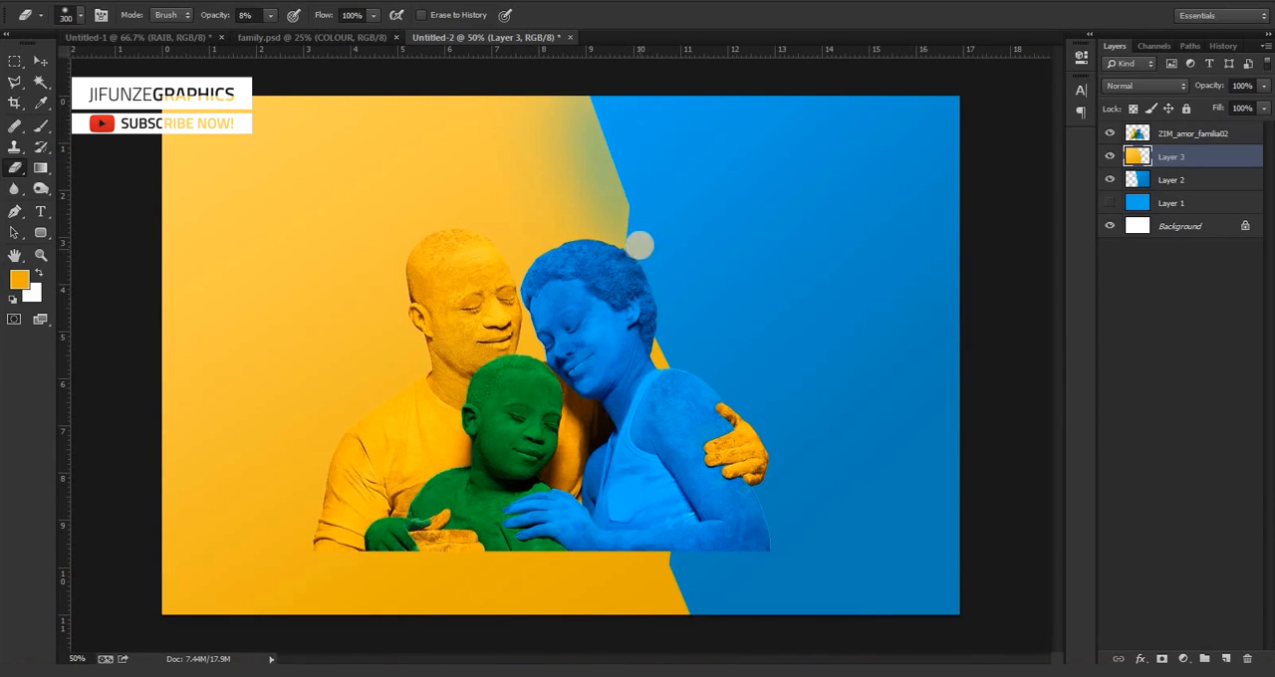
pyautogui.moveTo(645, 308)
pyautogui.mouseDown()
pyautogui.moveTo(701, 429)
pyautogui.moveTo(667, 322)
pyautogui.moveTo(704, 439)
pyautogui.moveTo(667, 292)
pyautogui.moveTo(708, 446)
pyautogui.mouseUp()
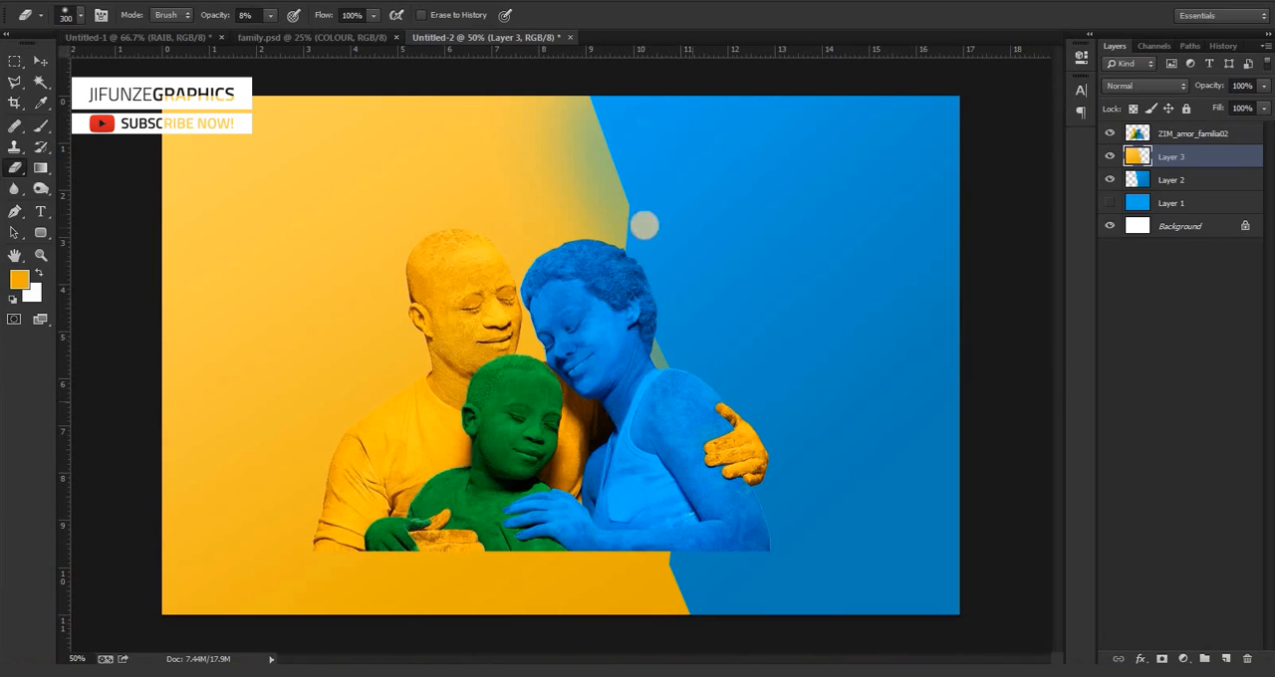
pyautogui.moveTo(584, 100)
pyautogui.mouseDown()
pyautogui.moveTo(641, 231)
pyautogui.moveTo(687, 564)
pyautogui.moveTo(685, 534)
pyautogui.moveTo(725, 617)
pyautogui.moveTo(718, 599)
pyautogui.moveTo(718, 634)
pyautogui.moveTo(682, 526)
pyautogui.moveTo(669, 537)
pyautogui.moveTo(668, 603)
pyautogui.moveTo(663, 558)
pyautogui.moveTo(685, 623)
pyautogui.moveTo(697, 605)
pyautogui.moveTo(673, 543)
pyautogui.moveTo(687, 543)
pyautogui.moveTo(739, 644)
pyautogui.mouseUp()
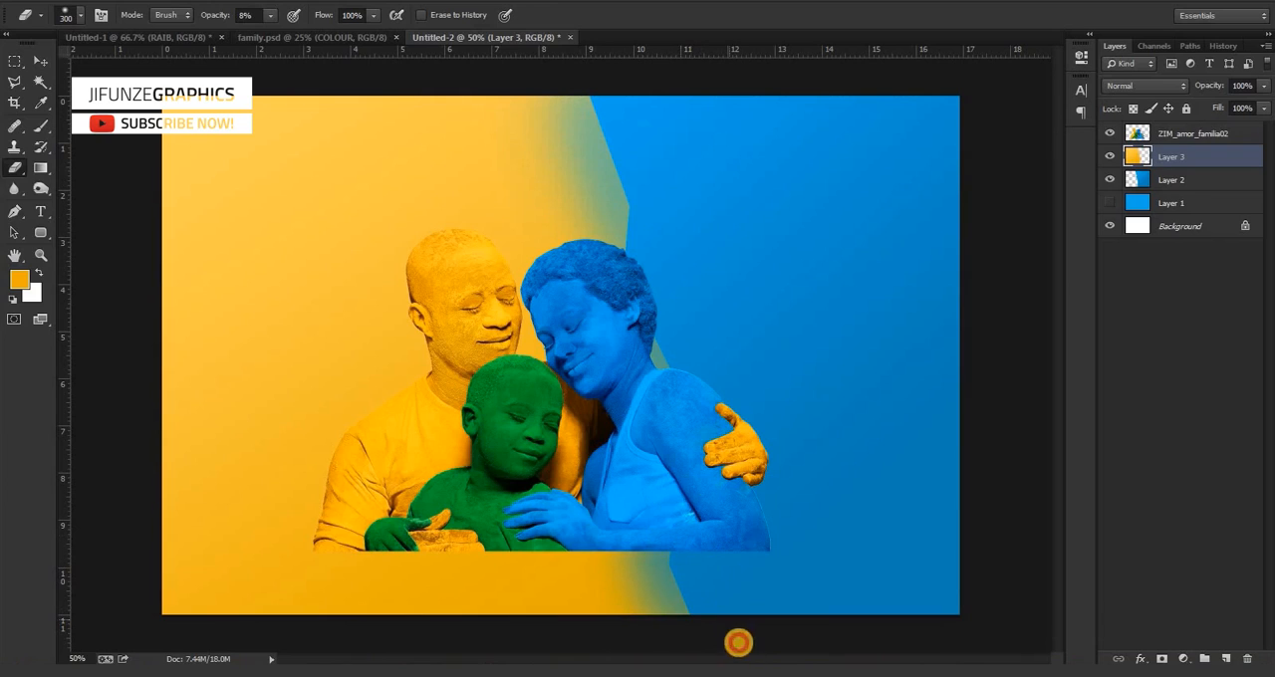
pyautogui.moveTo(655, 109)
pyautogui.mouseDown()
pyautogui.moveTo(650, 281)
pyautogui.moveTo(635, 250)
pyautogui.moveTo(625, 113)
pyautogui.moveTo(638, 236)
pyautogui.moveTo(614, 163)
pyautogui.moveTo(613, 72)
pyautogui.moveTo(649, 238)
pyautogui.mouseUp()
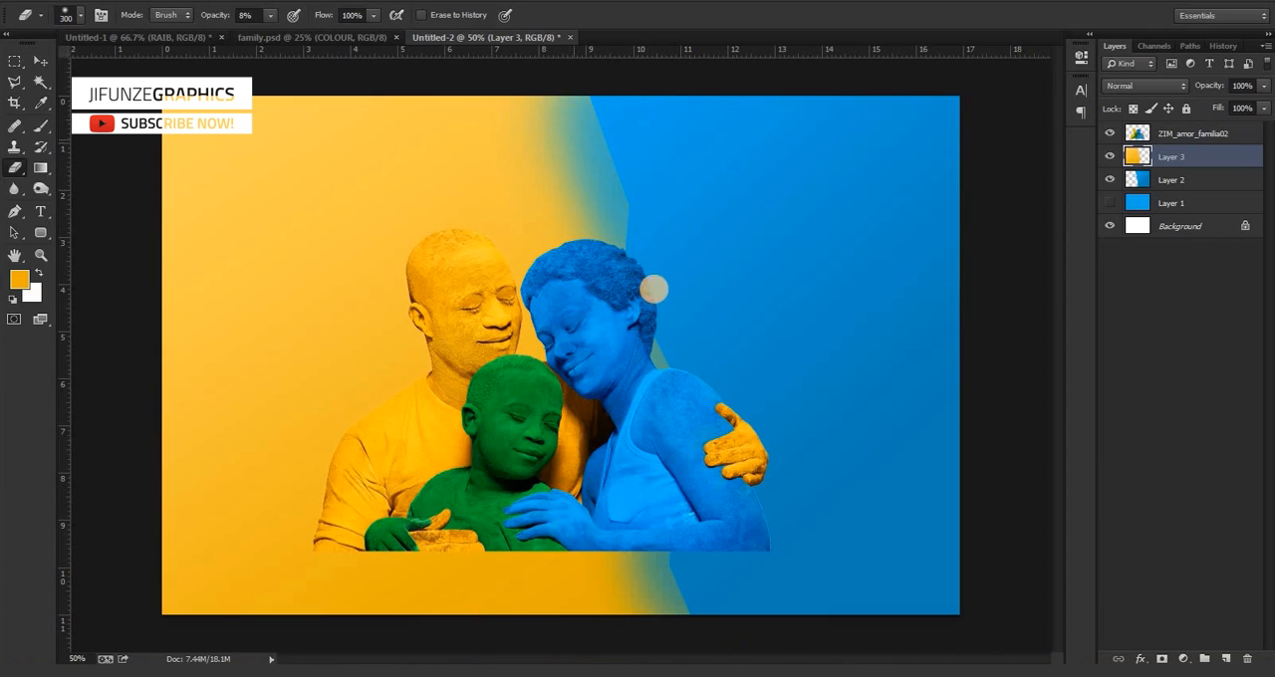
pyautogui.moveTo(578, 99); pyautogui.dragTo(669, 326)
pyautogui.moveTo(568, 99)
pyautogui.mouseDown()
pyautogui.moveTo(650, 320)
pyautogui.moveTo(618, 157)
pyautogui.moveTo(689, 406)
pyautogui.moveTo(637, 188)
pyautogui.moveTo(705, 408)
pyautogui.moveTo(635, 257)
pyautogui.moveTo(631, 269)
pyautogui.moveTo(674, 276)
pyautogui.moveTo(709, 429)
pyautogui.moveTo(660, 356)
pyautogui.mouseUp()
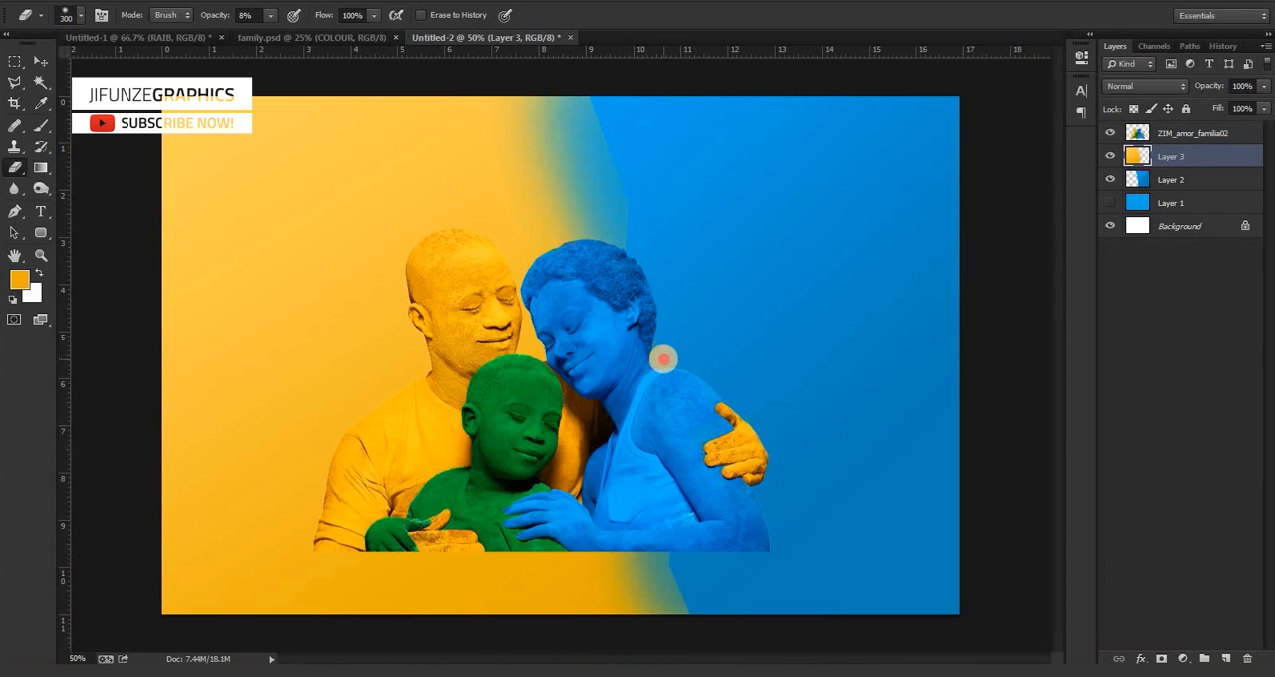
pyautogui.moveTo(663, 360)
pyautogui.mouseDown()
pyautogui.moveTo(705, 543)
pyautogui.moveTo(644, 385)
pyautogui.moveTo(682, 557)
pyautogui.moveTo(666, 545)
pyautogui.moveTo(690, 620)
pyautogui.moveTo(687, 606)
pyautogui.moveTo(679, 627)
pyautogui.moveTo(661, 595)
pyautogui.moveTo(670, 607)
pyautogui.moveTo(673, 566)
pyautogui.moveTo(686, 559)
pyautogui.moveTo(693, 575)
pyautogui.moveTo(667, 515)
pyautogui.mouseUp()
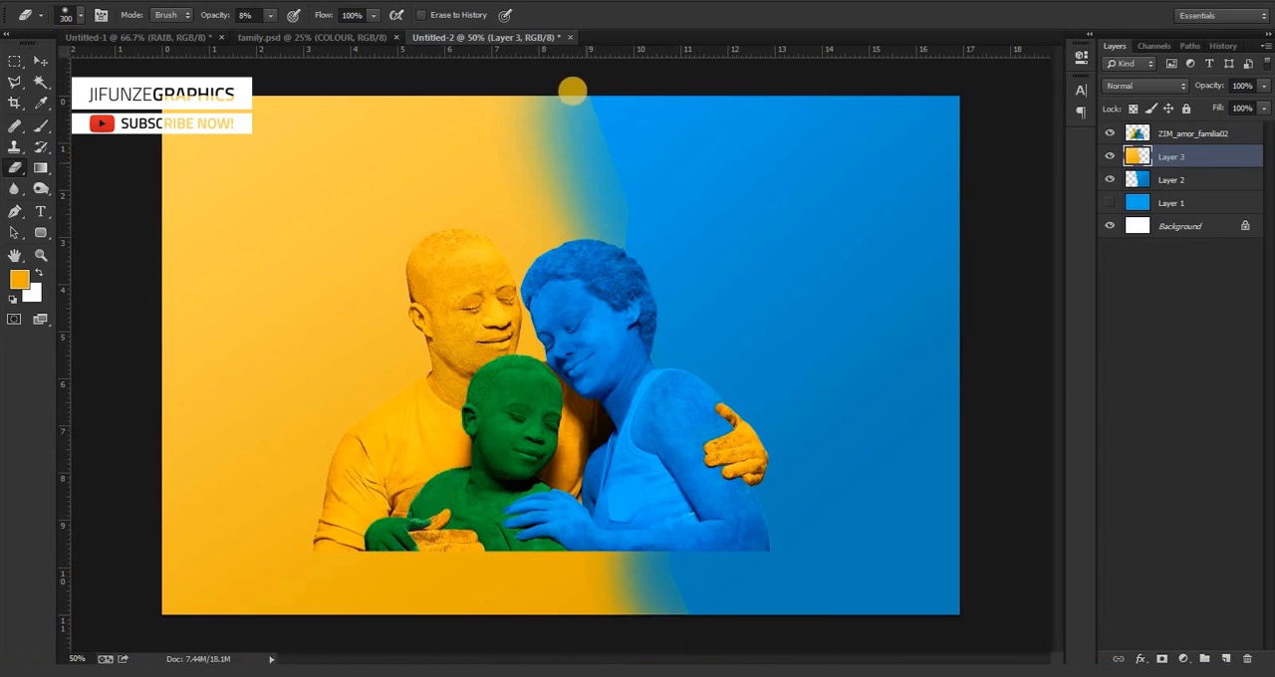
pyautogui.moveTo(566, 89)
pyautogui.mouseDown()
pyautogui.moveTo(630, 266)
pyautogui.moveTo(563, 119)
pyautogui.moveTo(618, 256)
pyautogui.moveTo(596, 110)
pyautogui.moveTo(646, 295)
pyautogui.moveTo(627, 262)
pyautogui.moveTo(625, 300)
pyautogui.moveTo(590, 257)
pyautogui.mouseUp()
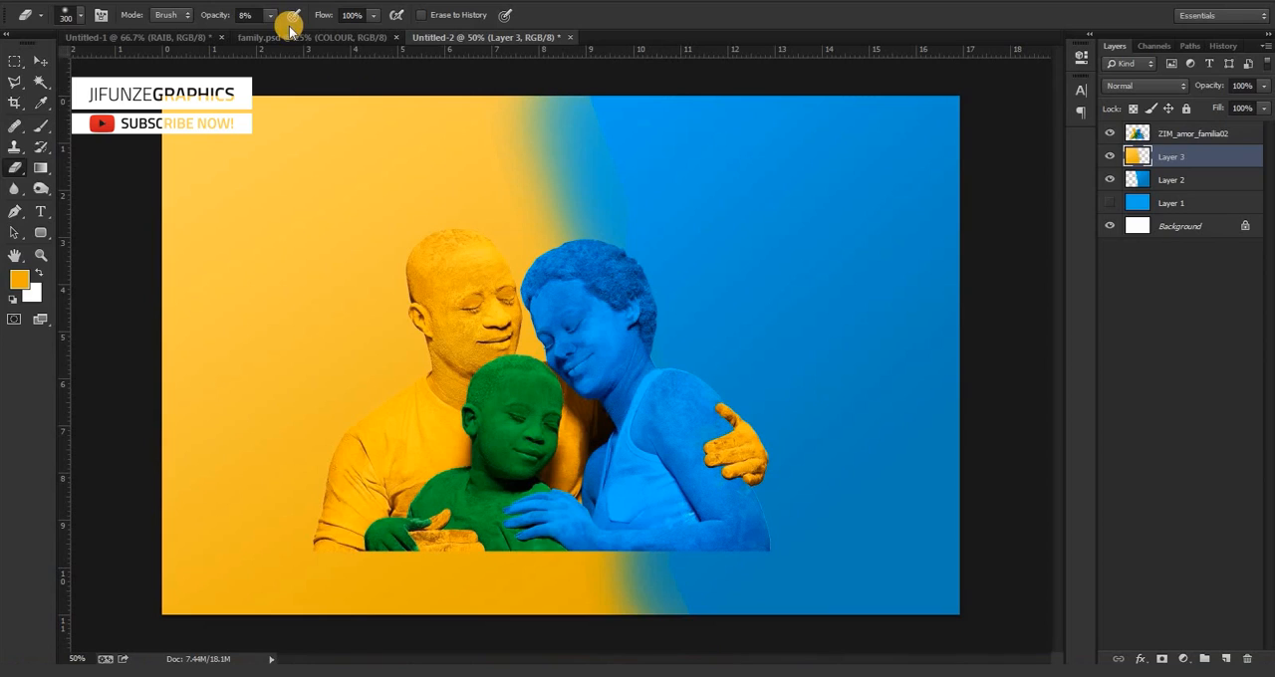
pyautogui.moveTo(639, 150)
pyautogui.mouseDown()
pyautogui.moveTo(615, 126)
pyautogui.moveTo(601, 143)
pyautogui.moveTo(600, 127)
pyautogui.mouseUp()
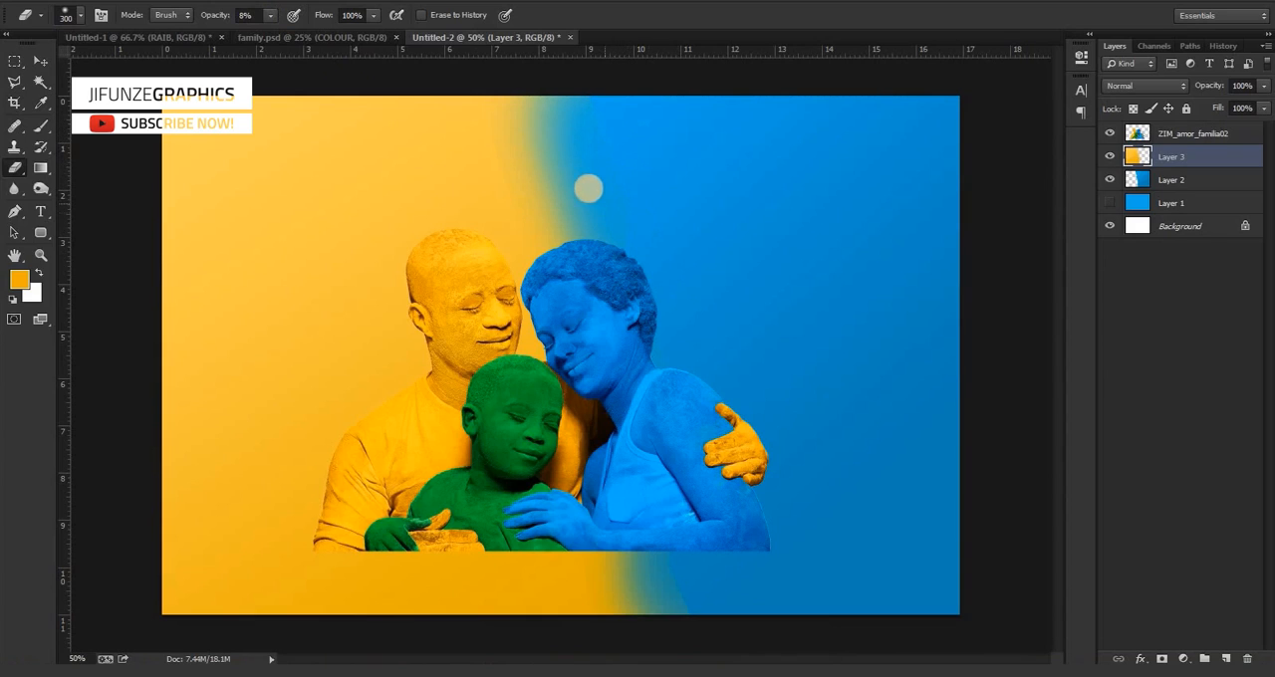
pyautogui.click(614, 272)
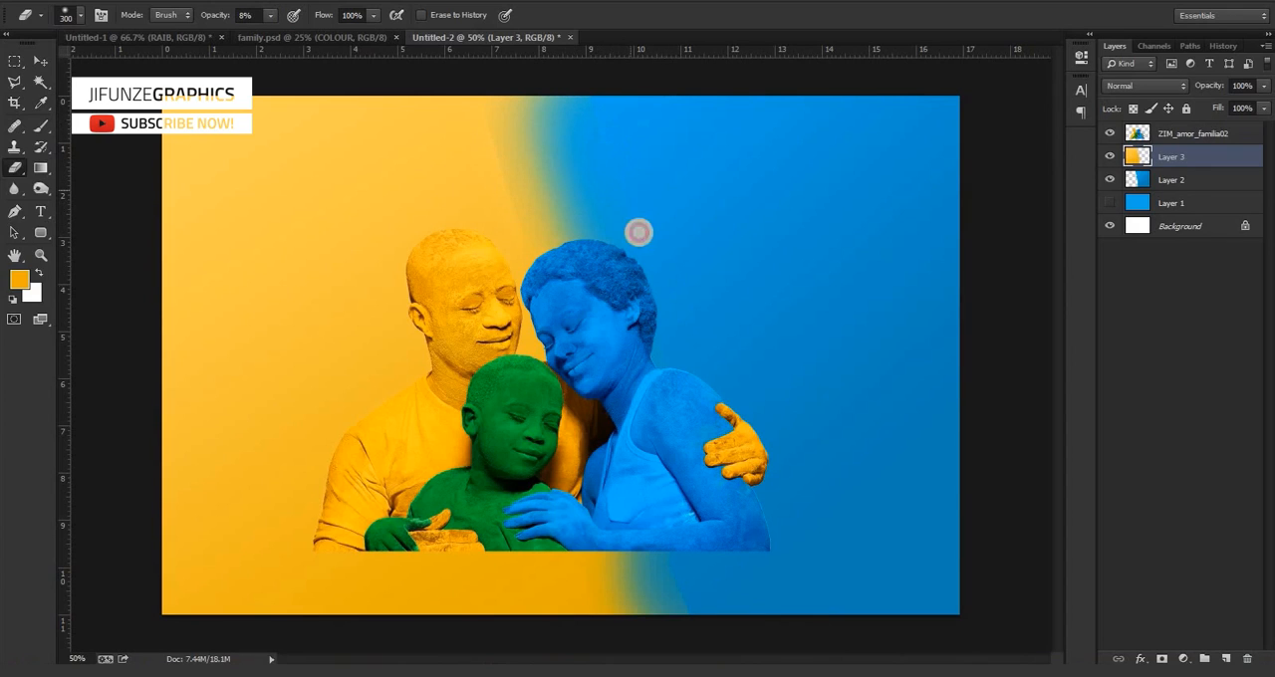
pyautogui.click(616, 282)
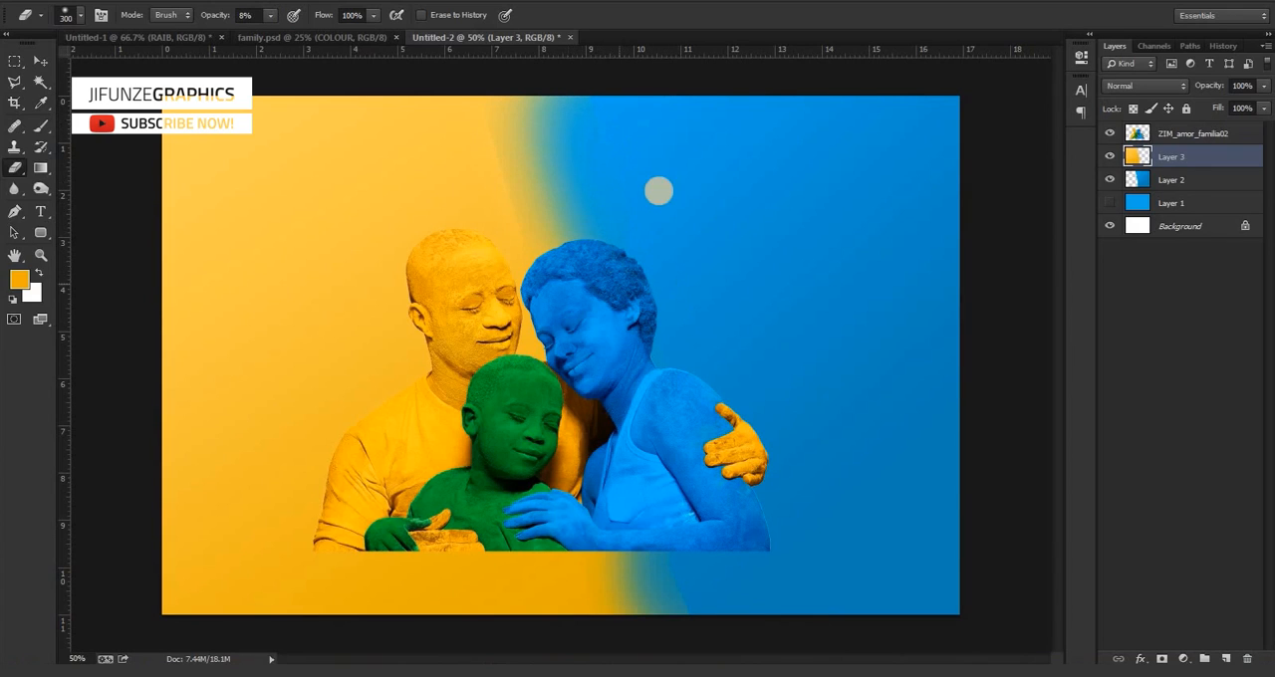
# Stretch the blue Layer 2 further left beneath the yellow layer with Free Transform.
pyautogui.press('v')
pyautogui.click(751, 208)
pyautogui.hotkey('ctrl', 't')
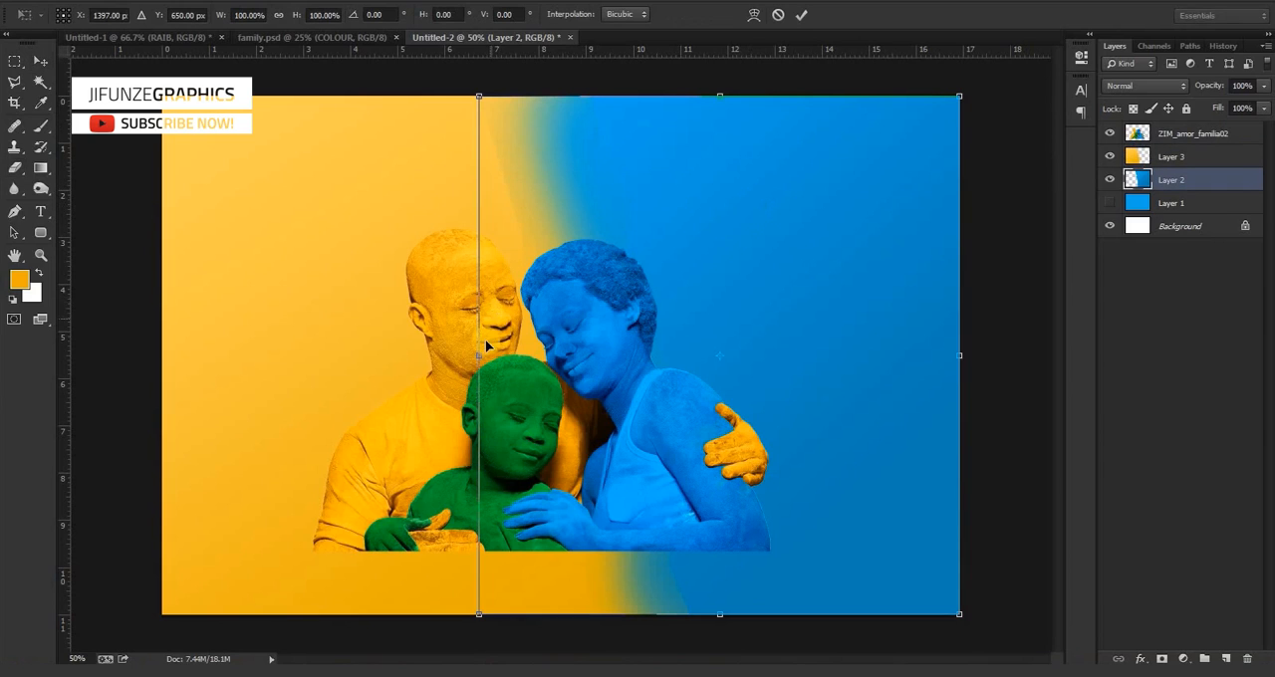
pyautogui.moveTo(479, 351); pyautogui.dragTo(367, 355)
pyautogui.press('Return')
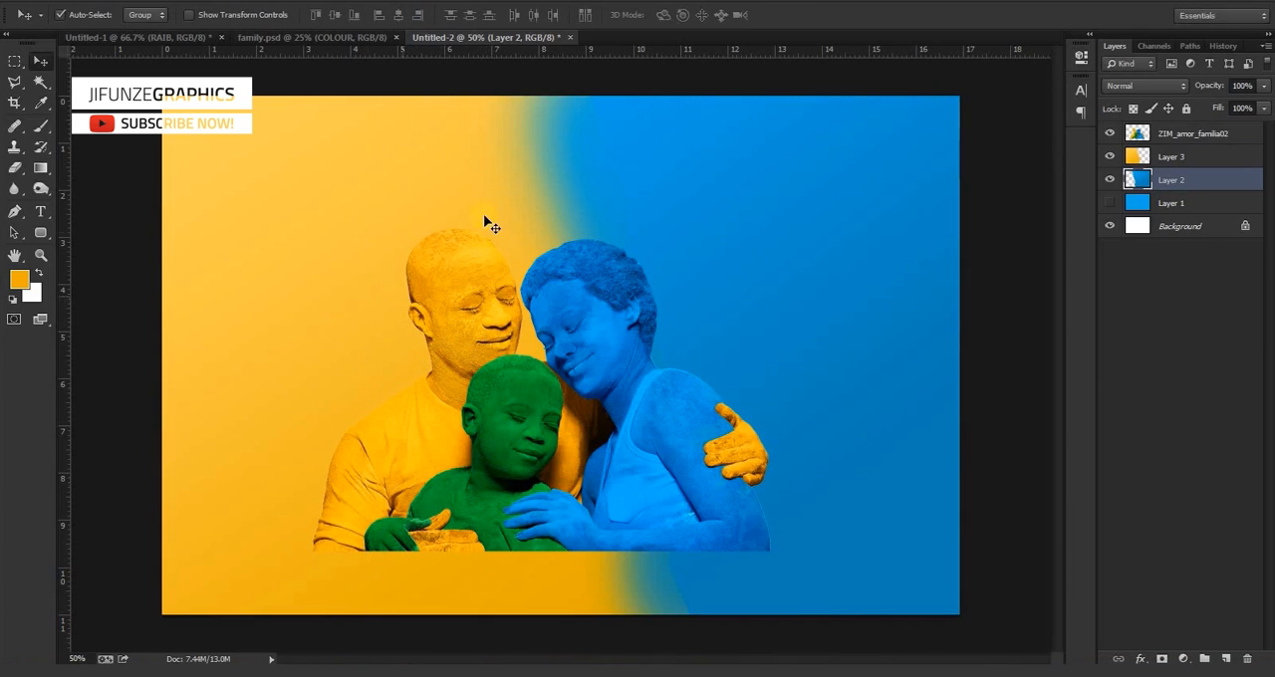
# Erase softly along the yellow Layer 3's right edge, above and behind the family, with a 400 px Eraser at 8% opacity.
pyautogui.click(1167, 156)
pyautogui.press('e')
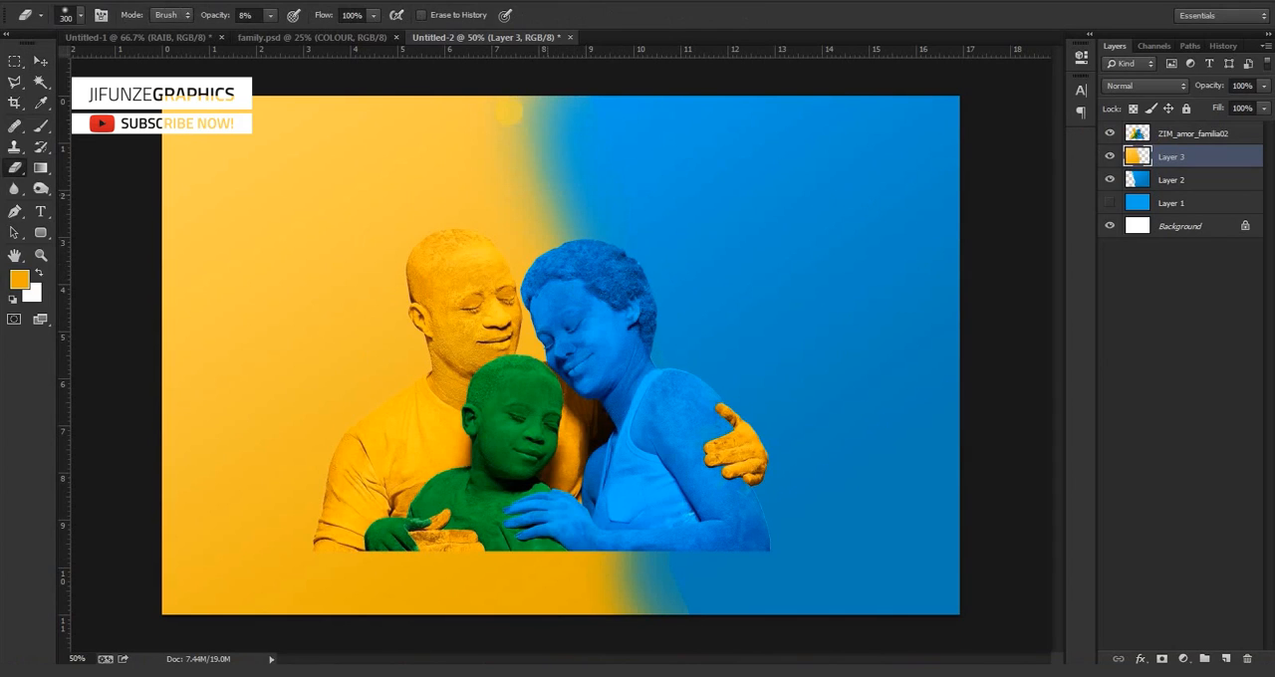
pyautogui.moveTo(530, 114)
pyautogui.mouseDown()
pyautogui.moveTo(543, 157)
pyautogui.moveTo(522, 126)
pyautogui.moveTo(567, 217)
pyautogui.moveTo(565, 242)
pyautogui.moveTo(557, 222)
pyautogui.moveTo(615, 422)
pyautogui.moveTo(577, 252)
pyautogui.moveTo(627, 401)
pyautogui.moveTo(575, 255)
pyautogui.moveTo(477, 90)
pyautogui.moveTo(555, 227)
pyautogui.moveTo(538, 204)
pyautogui.moveTo(664, 578)
pyautogui.moveTo(667, 538)
pyautogui.moveTo(673, 586)
pyautogui.moveTo(619, 463)
pyautogui.moveTo(710, 576)
pyautogui.moveTo(680, 558)
pyautogui.moveTo(702, 589)
pyautogui.moveTo(630, 518)
pyautogui.mouseUp()
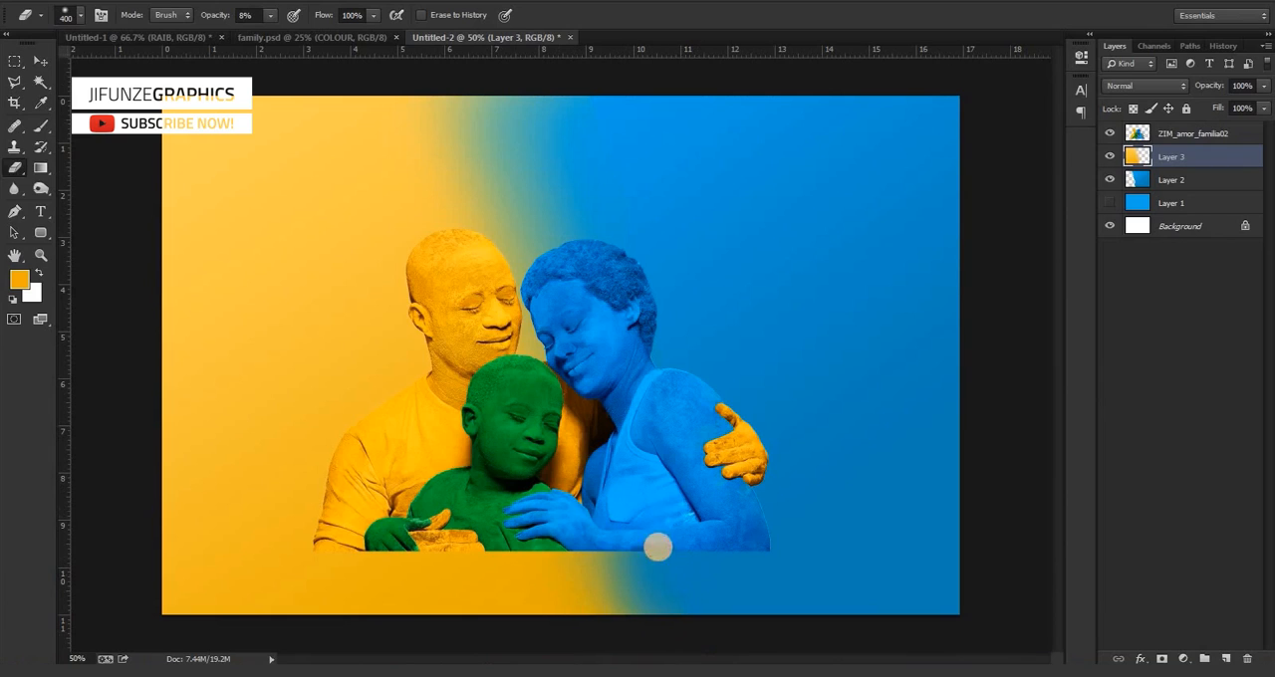
pyautogui.moveTo(590, 227)
pyautogui.mouseDown()
pyautogui.moveTo(553, 168)
pyautogui.moveTo(622, 273)
pyautogui.moveTo(591, 222)
pyautogui.moveTo(616, 322)
pyautogui.moveTo(705, 489)
pyautogui.moveTo(685, 472)
pyautogui.mouseUp()
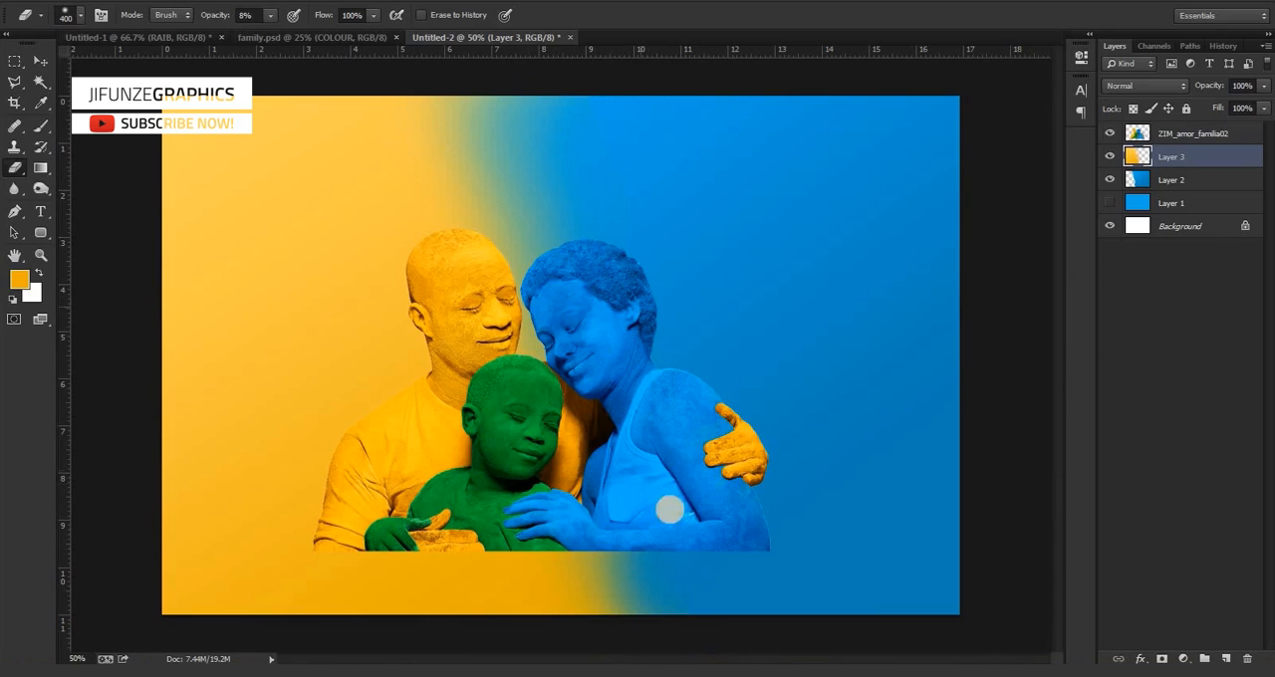
# Soften the lower part of the yellow layer's right edge beneath the family with the 400 px Eraser at 8% opacity.
pyautogui.moveTo(595, 454); pyautogui.dragTo(620, 594)
pyautogui.moveTo(596, 506); pyautogui.dragTo(654, 621)
pyautogui.moveTo(622, 543); pyautogui.dragTo(657, 622)
pyautogui.moveTo(629, 567); pyautogui.dragTo(674, 651)
pyautogui.moveTo(655, 533)
pyautogui.mouseDown()
pyautogui.moveTo(670, 633)
pyautogui.moveTo(631, 589)
pyautogui.moveTo(607, 521)
pyautogui.mouseUp()
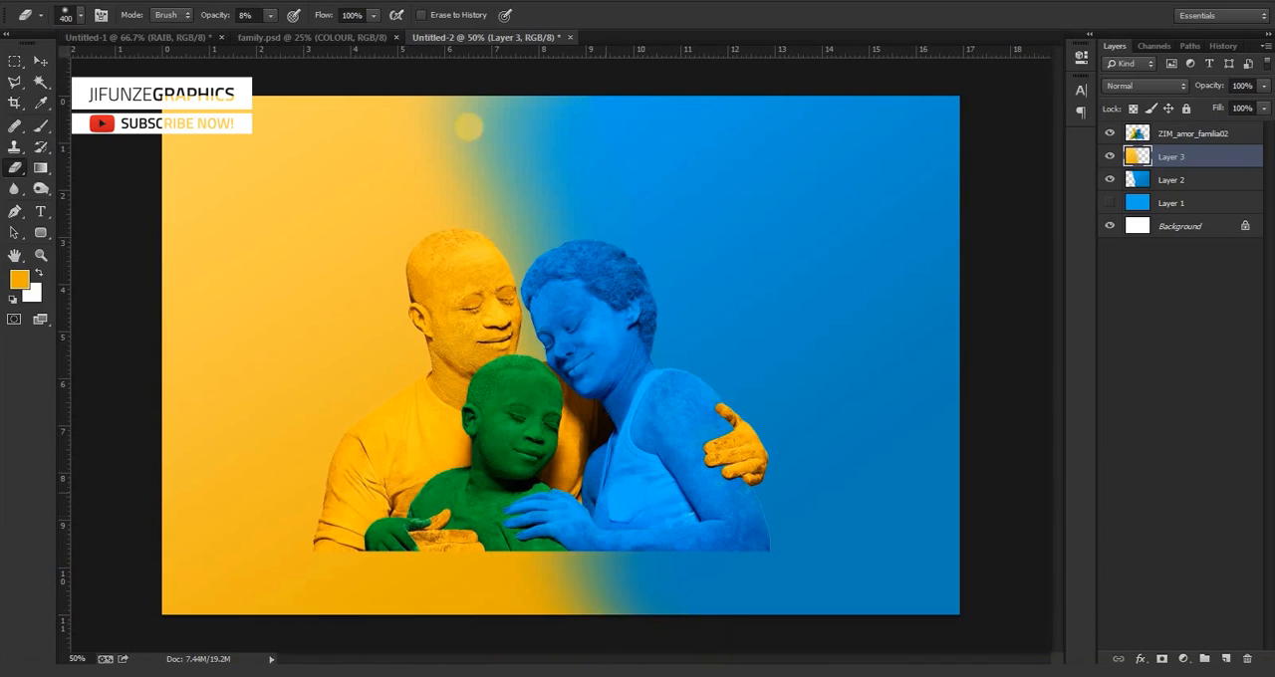
# Fade the upper part of the yellow layer's edge further into the blue above the heads with the same soft Eraser.
pyautogui.moveTo(465, 159); pyautogui.dragTo(601, 303)
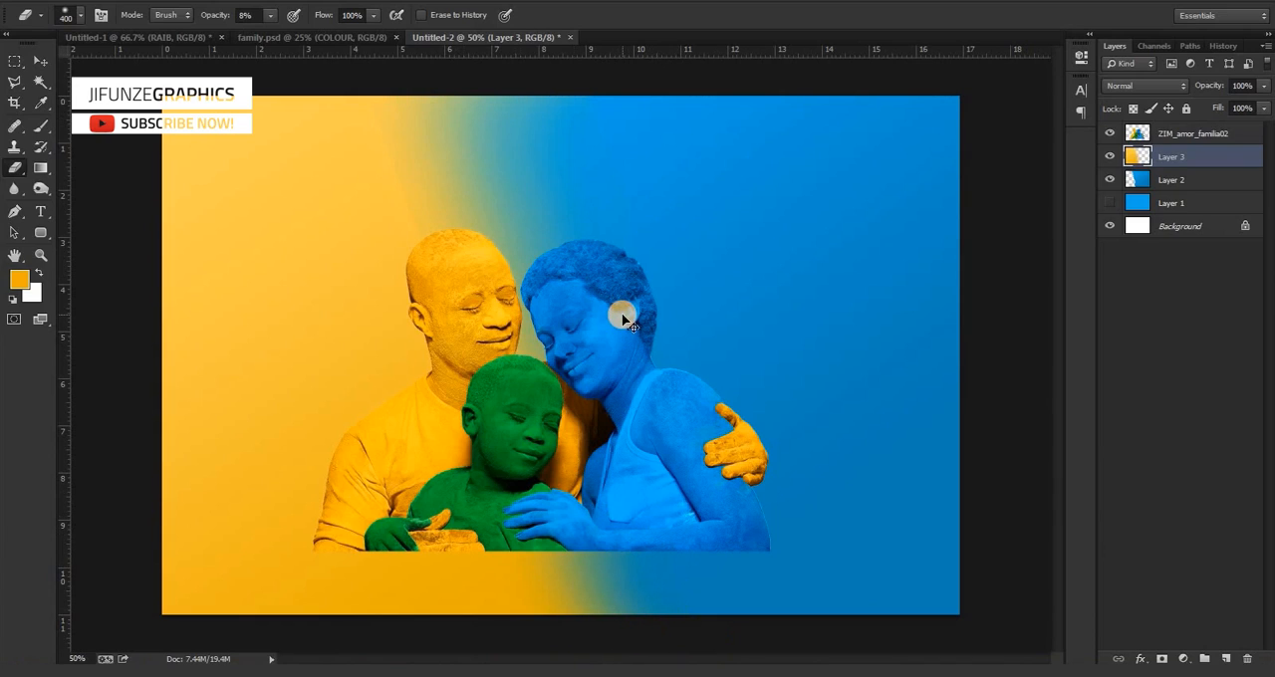
pyautogui.click(467, 120)
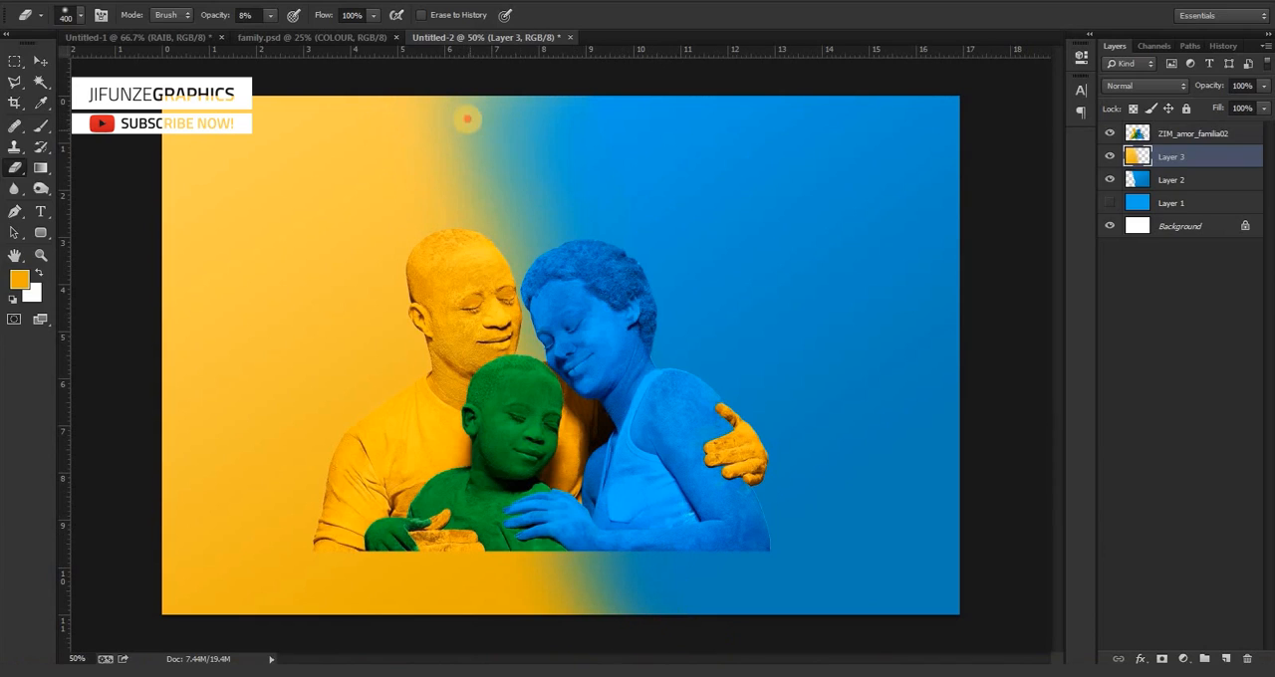
pyautogui.moveTo(467, 119); pyautogui.dragTo(579, 283)
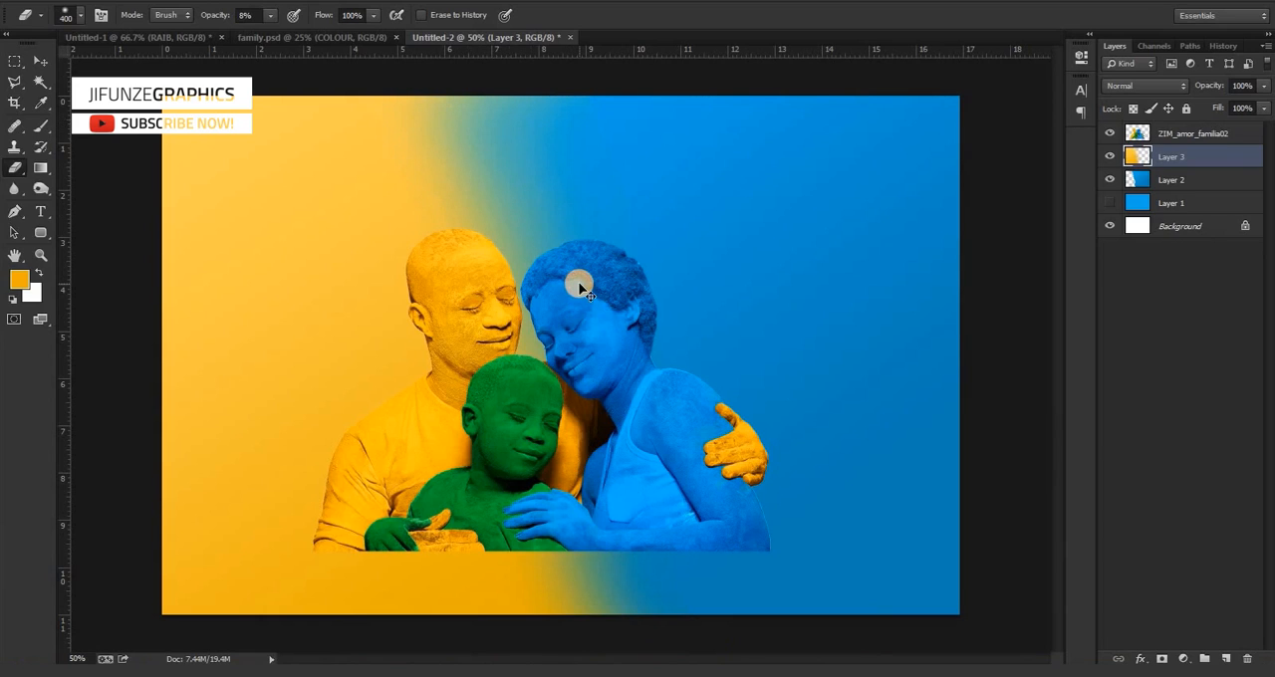
pyautogui.click(677, 389)
# Examine the blended background at smaller zoom levels and compare it with the finished poster in family.psd.
pyautogui.click(41, 62)
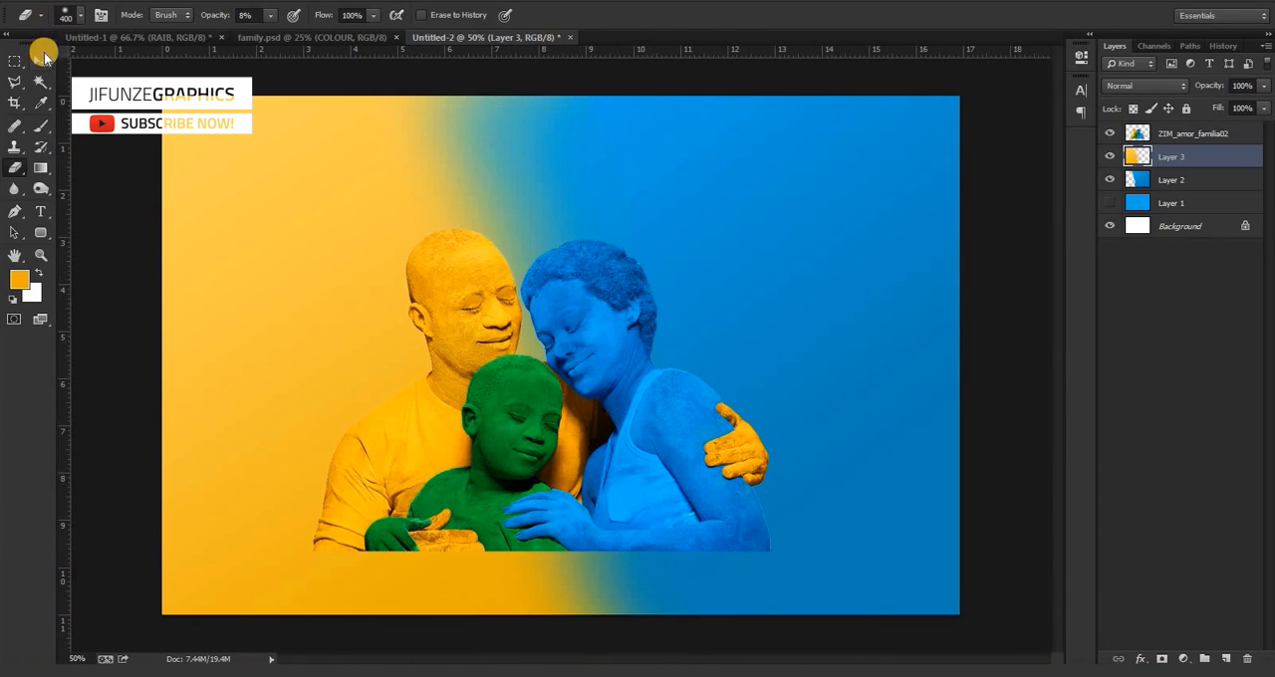
pyautogui.hotkey('ctrl', '-')
pyautogui.hotkey('ctrl', '-')
pyautogui.hotkey('ctrl', '-')
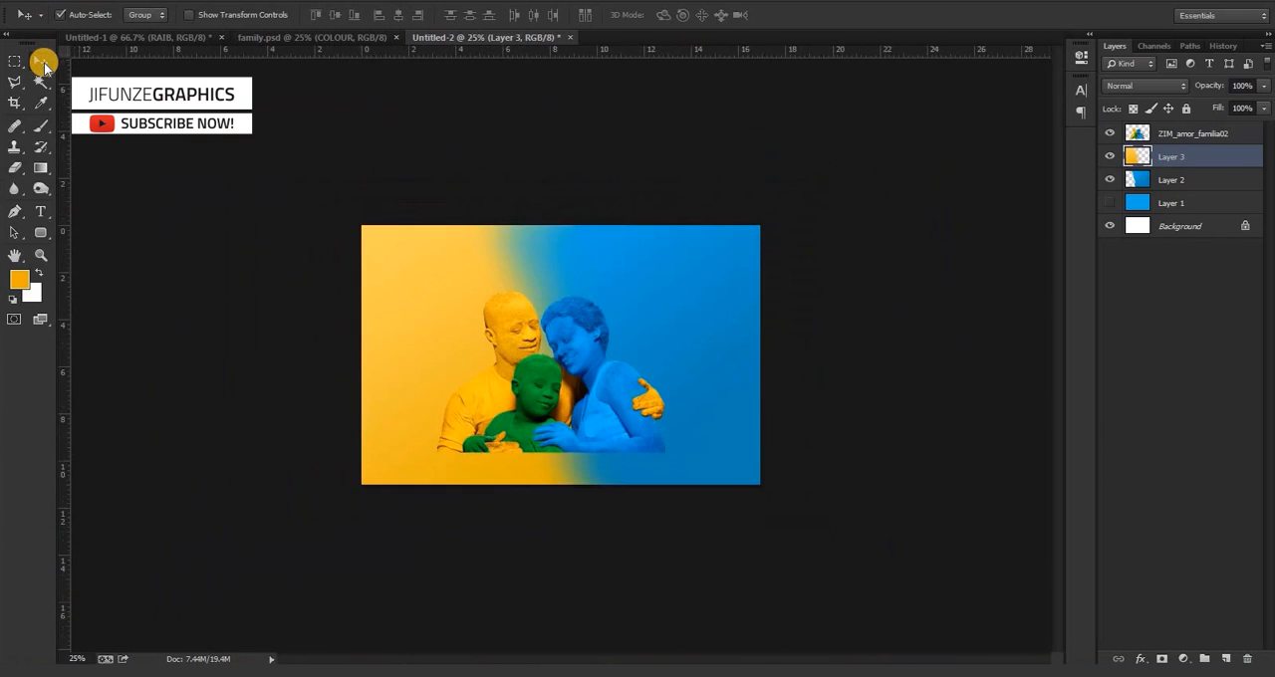
pyautogui.hotkey('ctrl', '+')
pyautogui.hotkey('ctrl', '+')
pyautogui.hotkey('ctrl', '+')
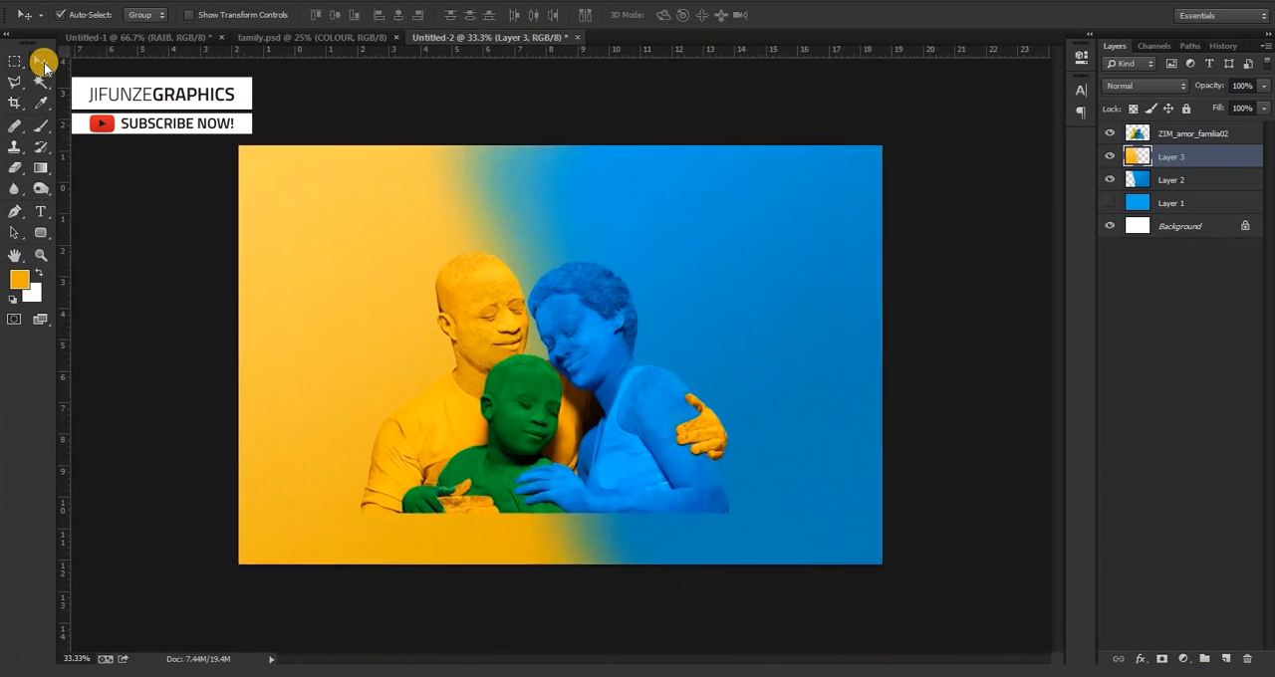
pyautogui.hotkey('ctrl', '-')
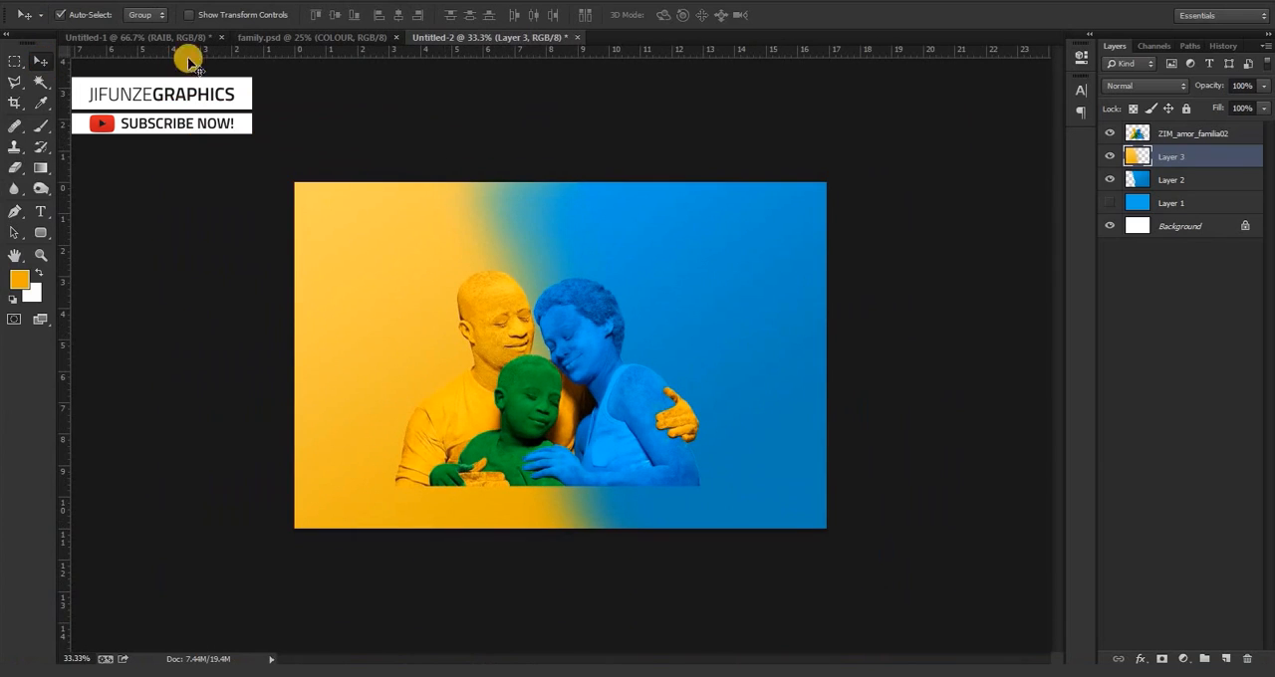
pyautogui.click(285, 37)
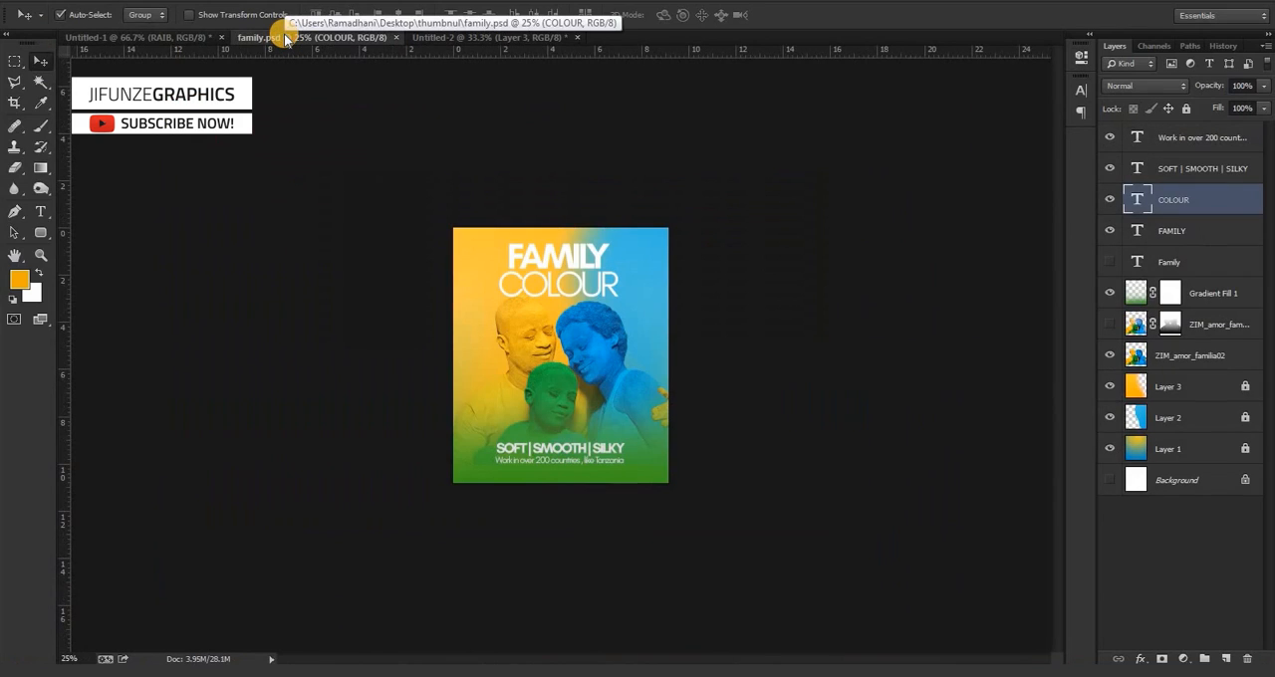
pyautogui.click(466, 38)
# Add a Gradient fill layer above the ZIM_amor_familia02 family cutout.
pyautogui.click(531, 401)
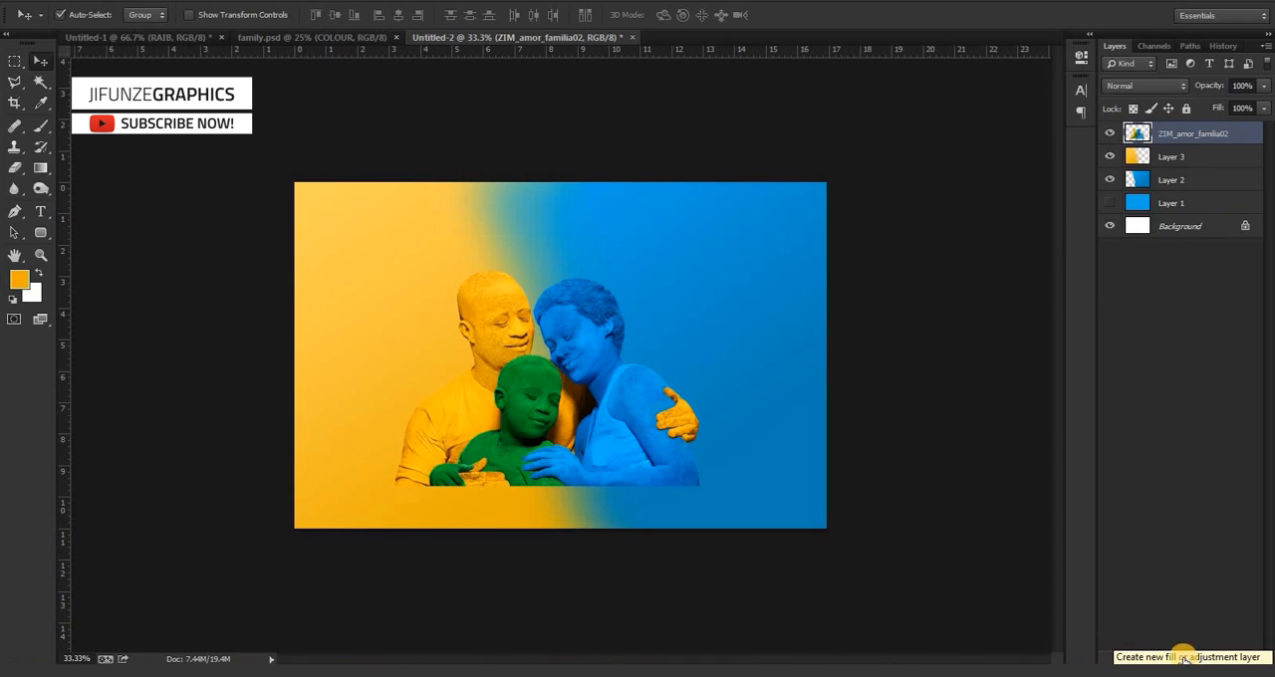
pyautogui.click(1183, 657)
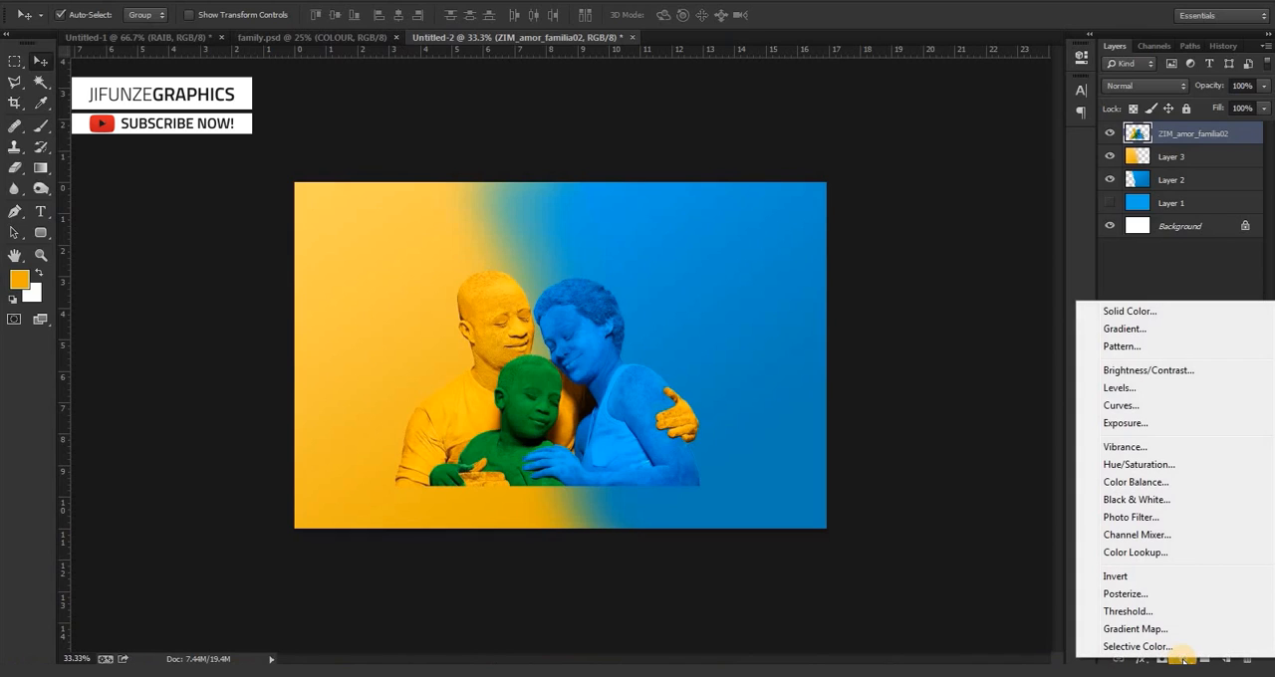
pyautogui.click(1130, 330)
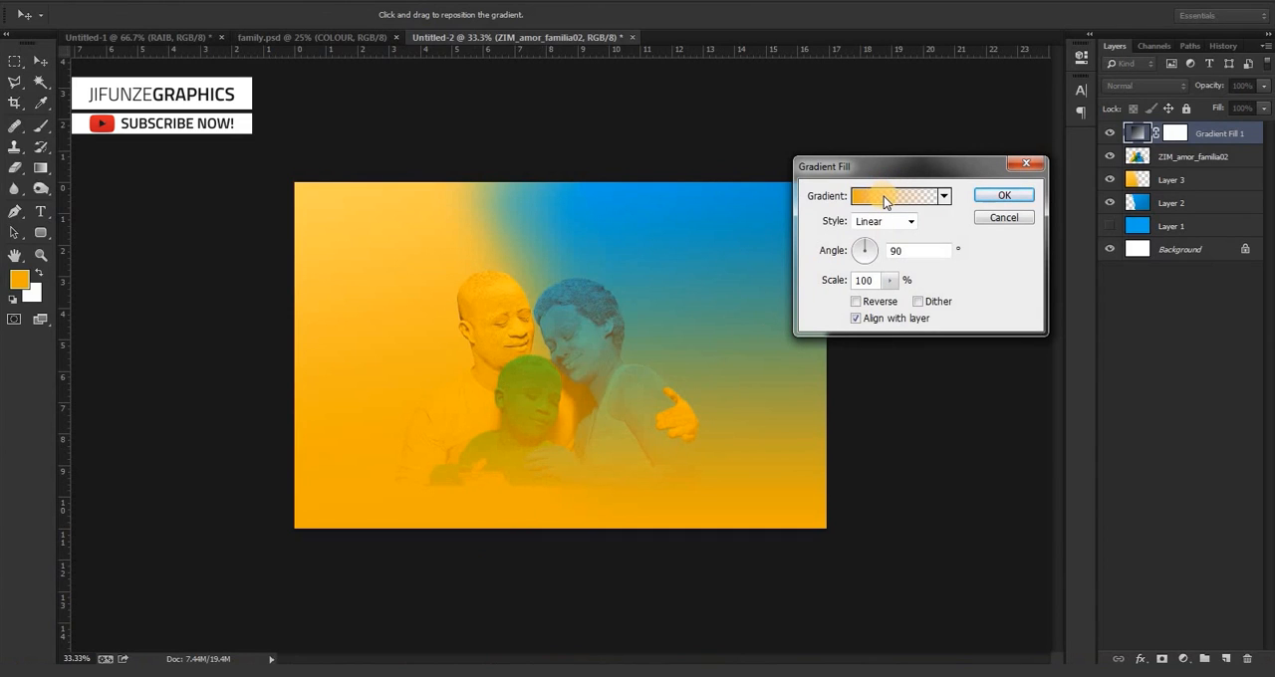
# Set the gradient's first colour stop to a dark green sampled from the child and adjusted to #639520.
pyautogui.click(885, 199)
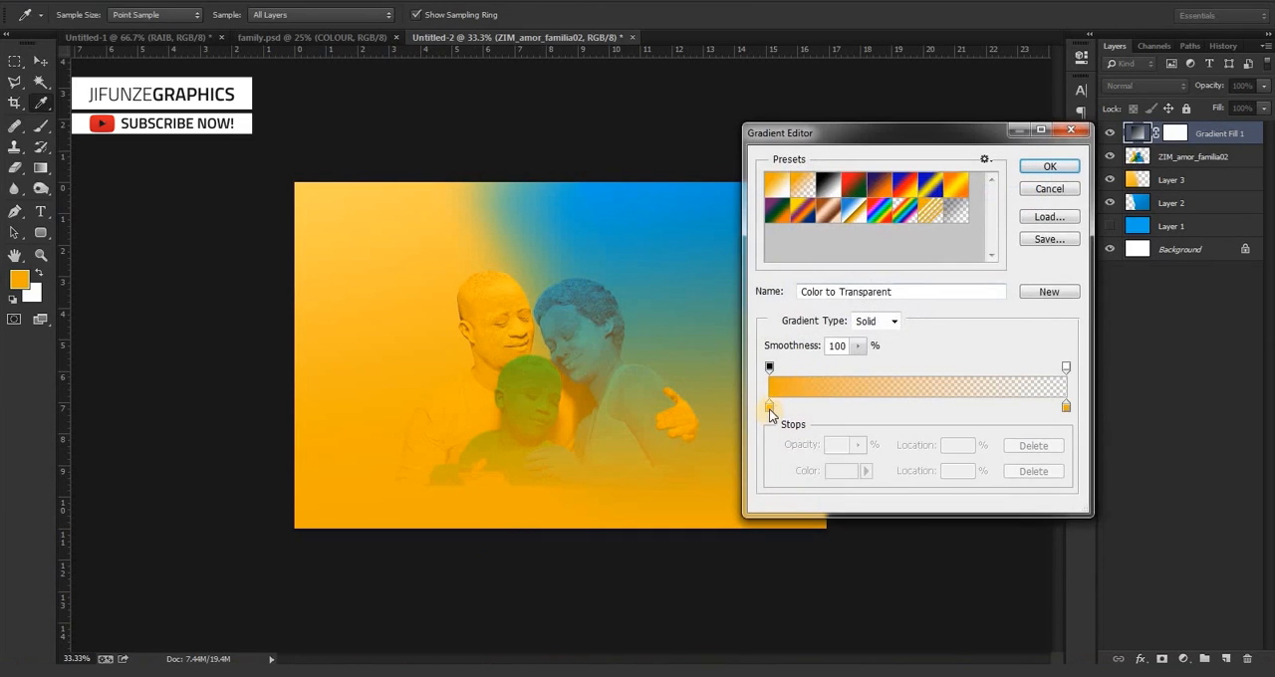
pyautogui.click(770, 408)
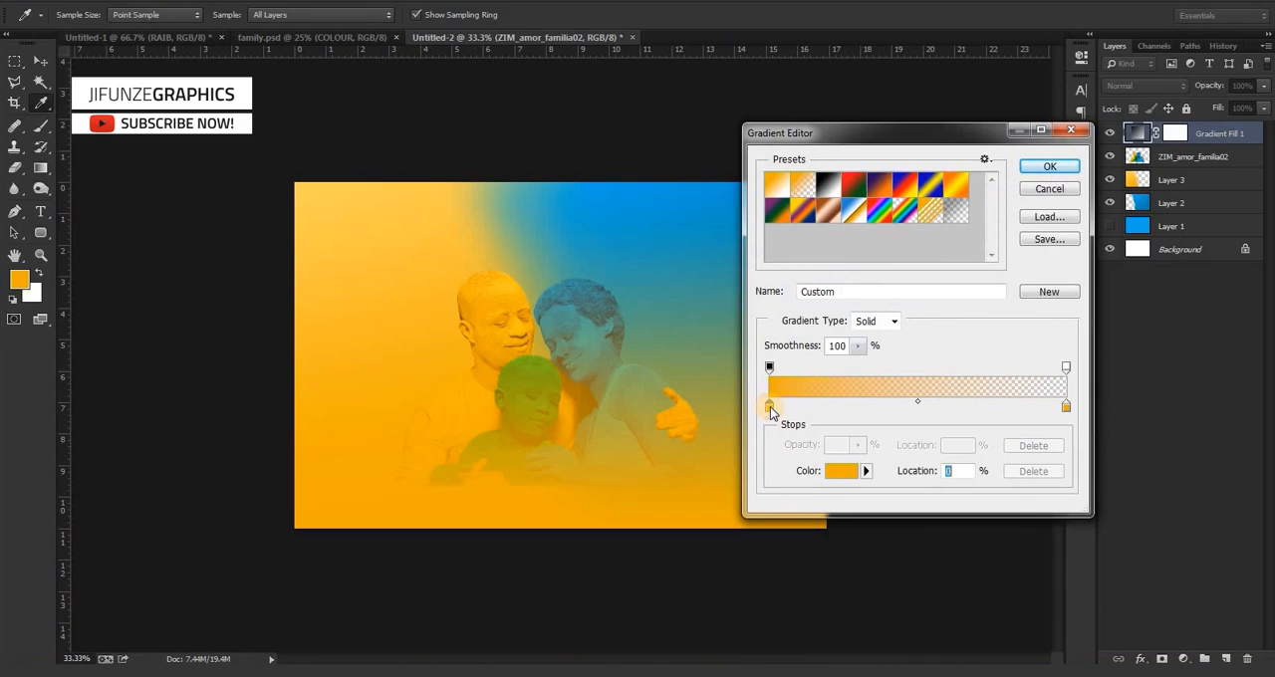
pyautogui.click(844, 474)
pyautogui.click(535, 377)
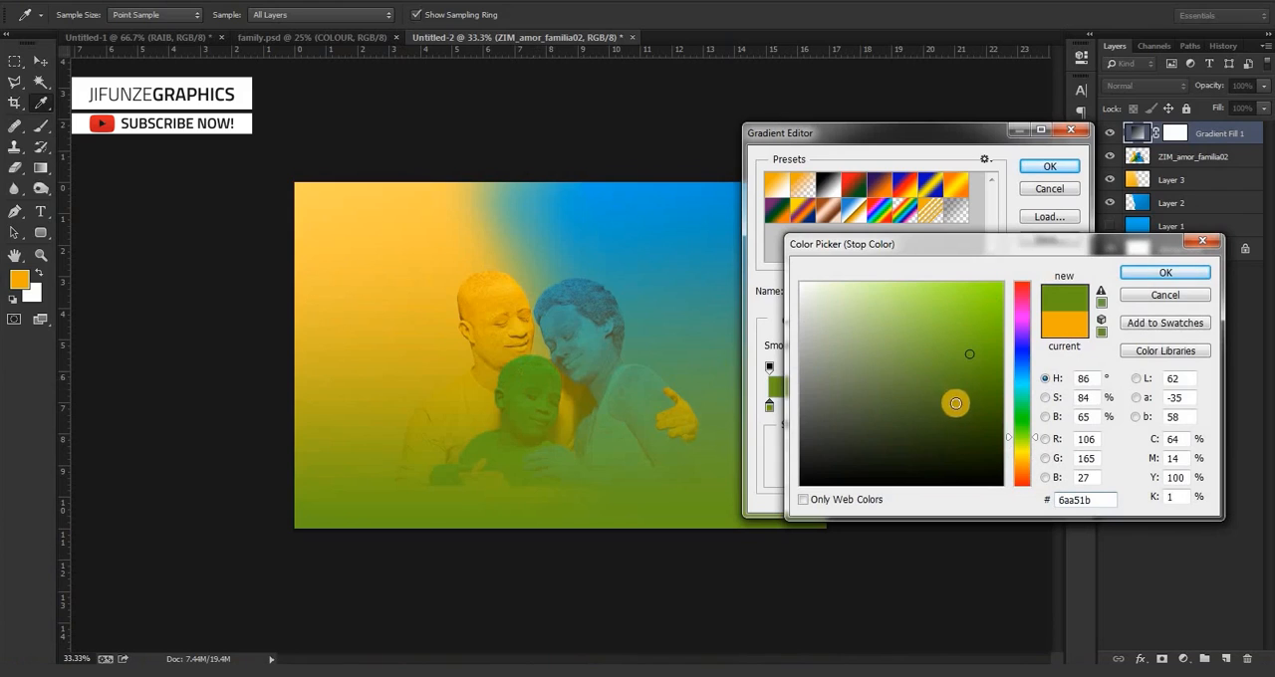
pyautogui.click(967, 374)
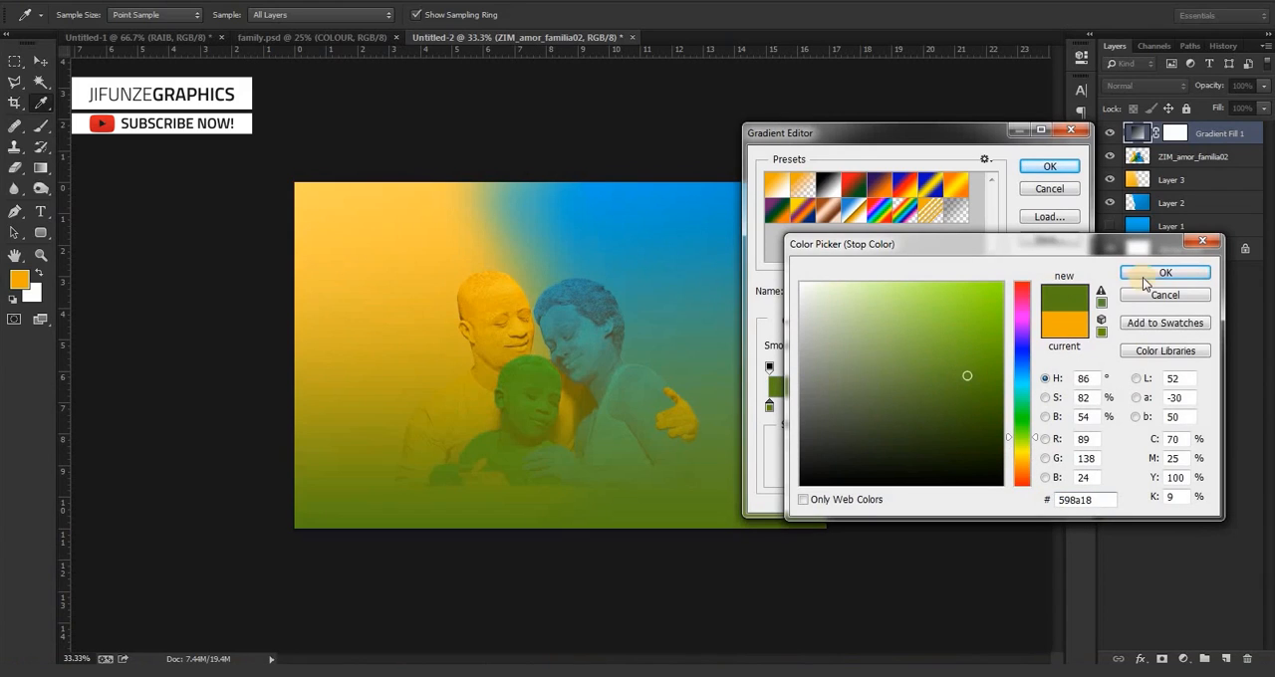
pyautogui.click(959, 367)
pyautogui.click(958, 365)
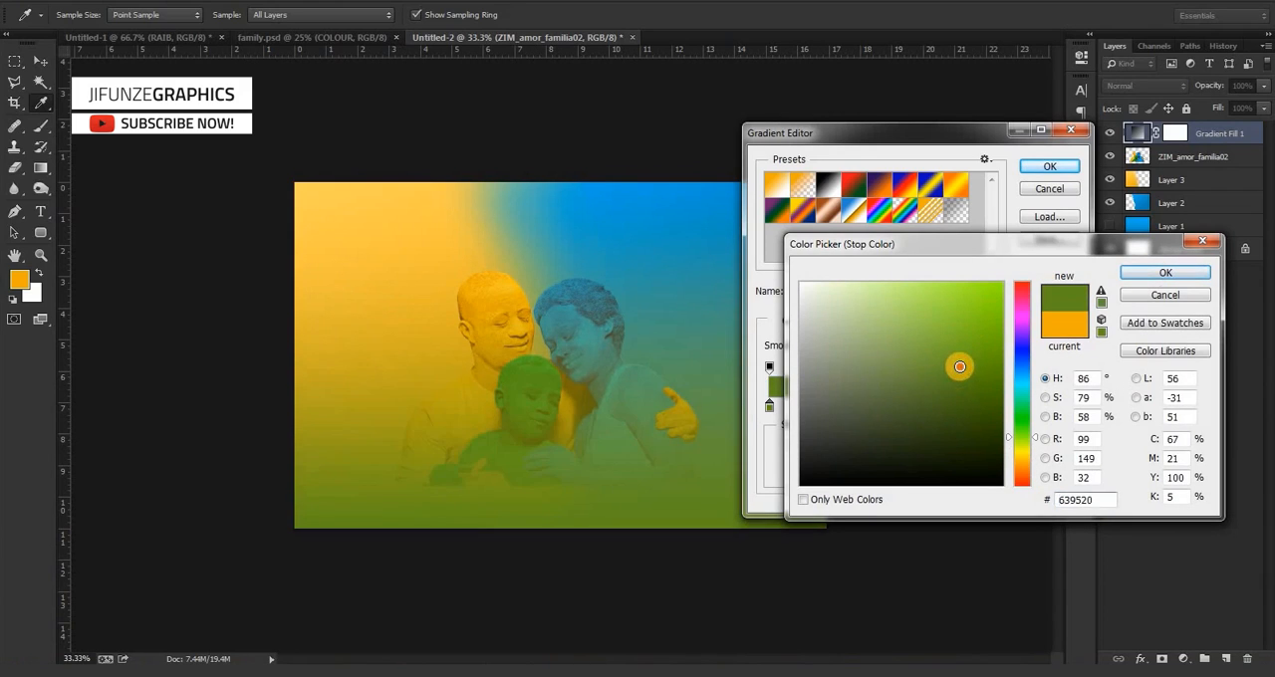
pyautogui.click(1166, 278)
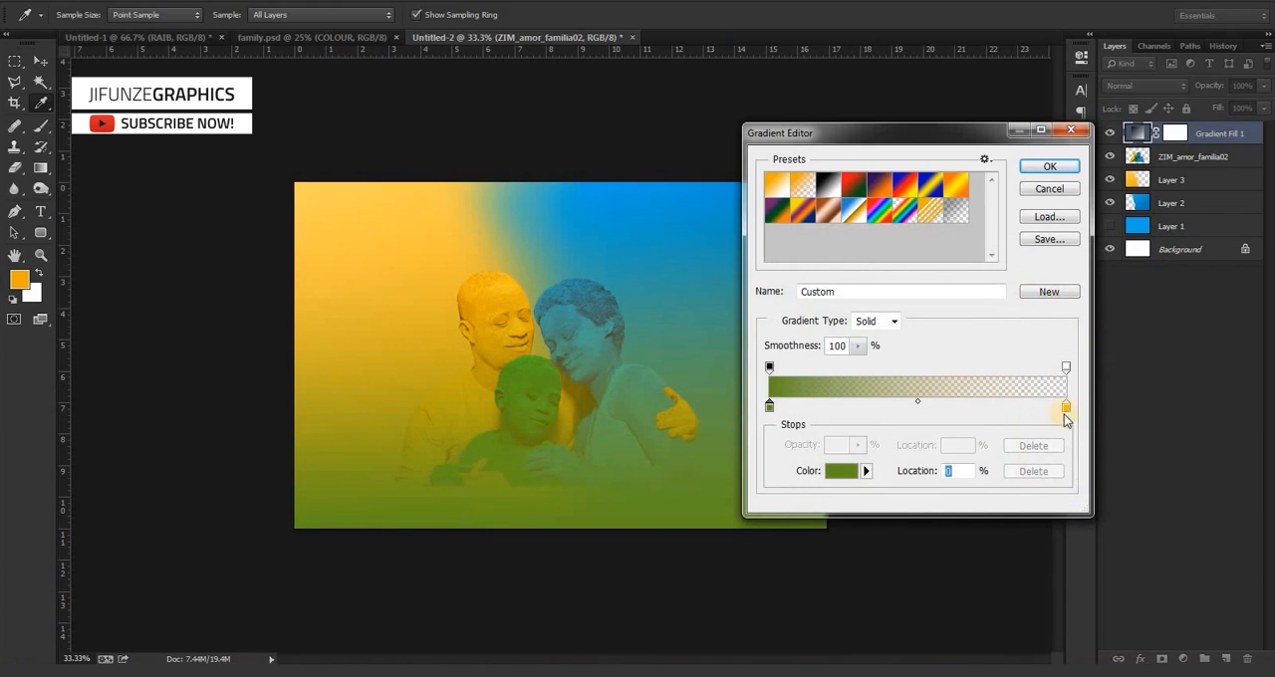
# Set the gradient's end colour stop to white (ffffff) and apply the linear 90° gradient fill.
pyautogui.click(1066, 407)
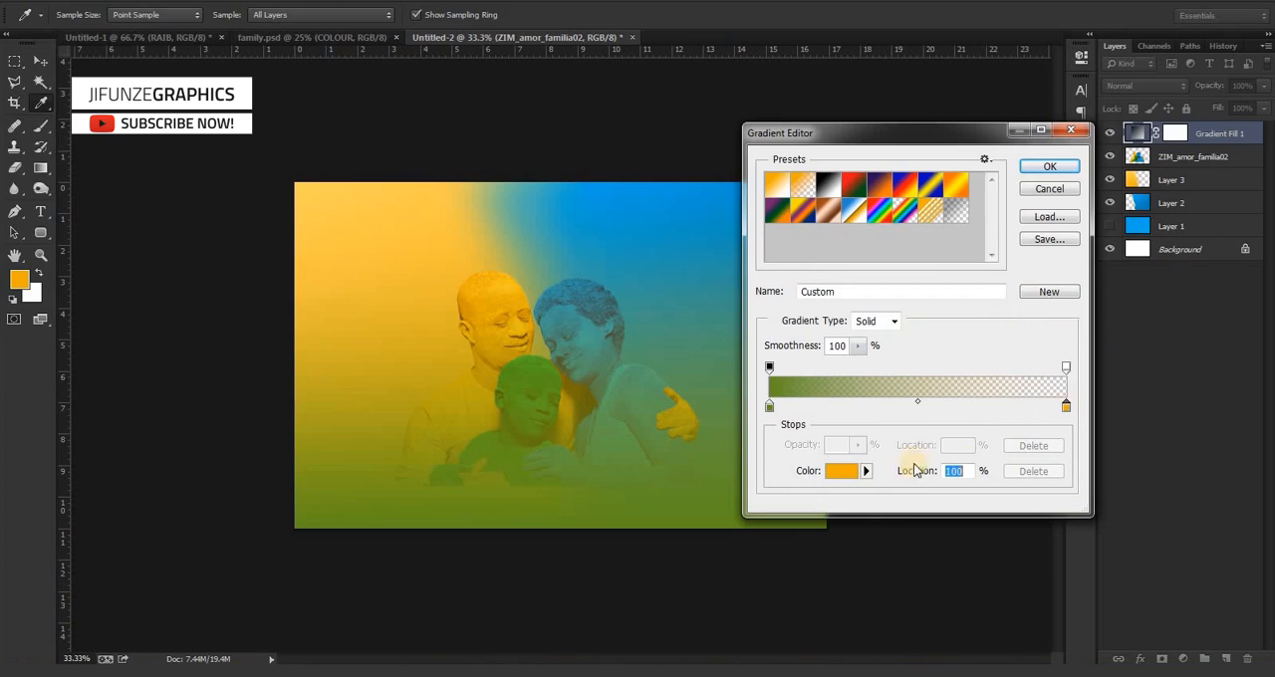
pyautogui.click(846, 478)
pyautogui.moveTo(844, 410); pyautogui.dragTo(697, 171)
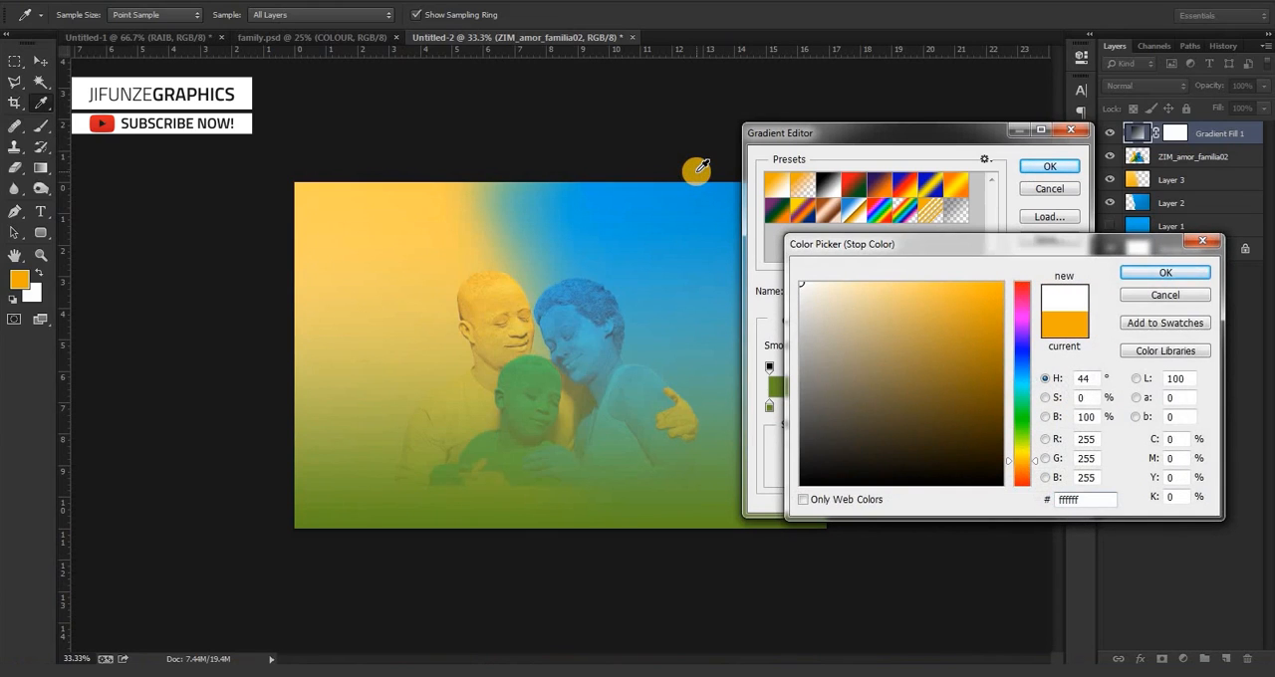
pyautogui.press('Return')
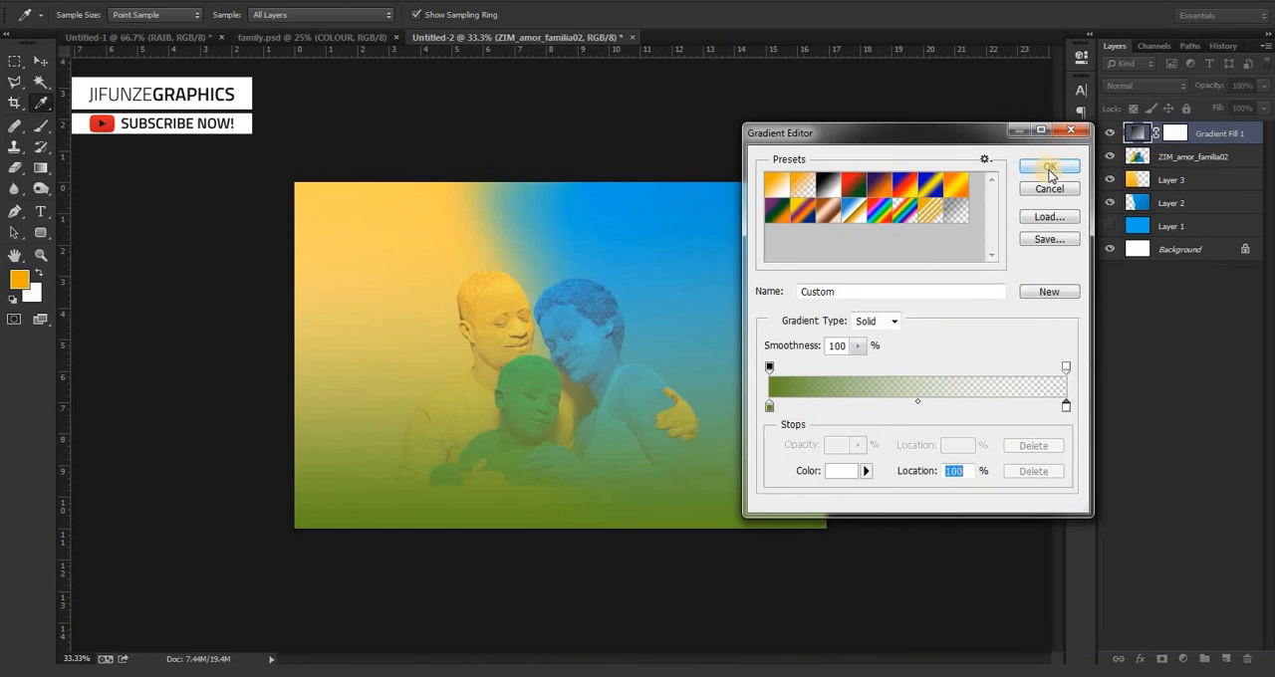
pyautogui.click(1050, 171)
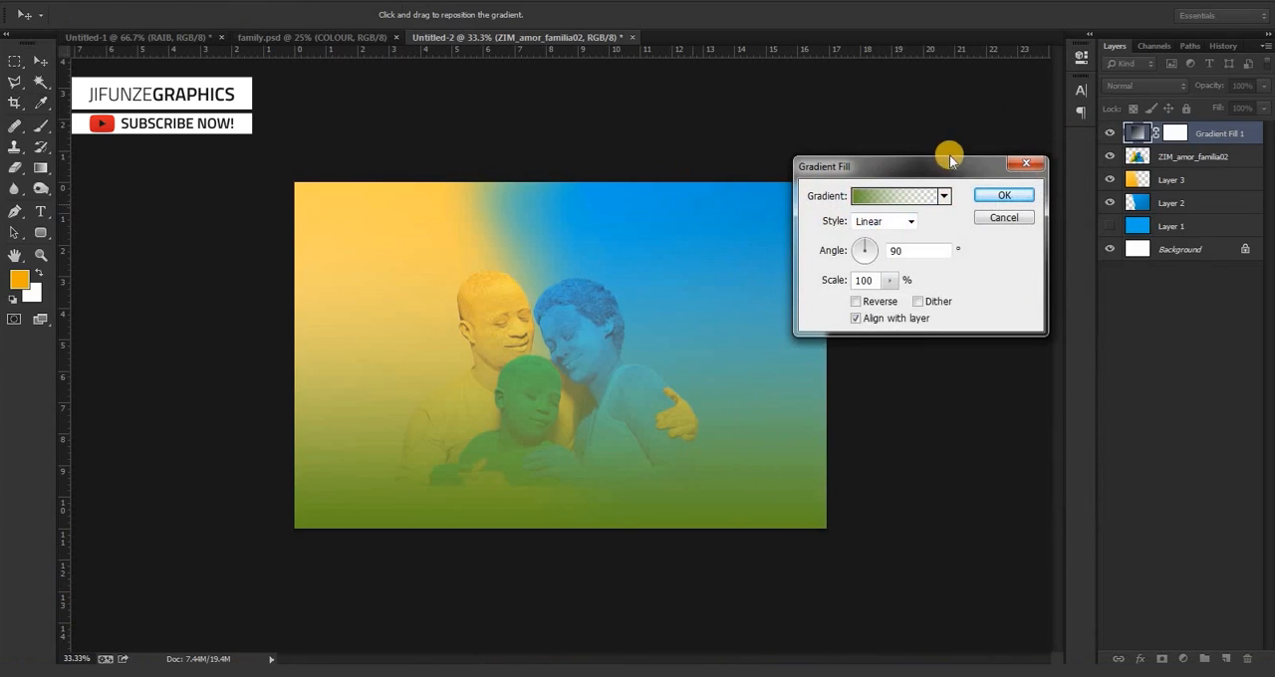
pyautogui.click(1002, 197)
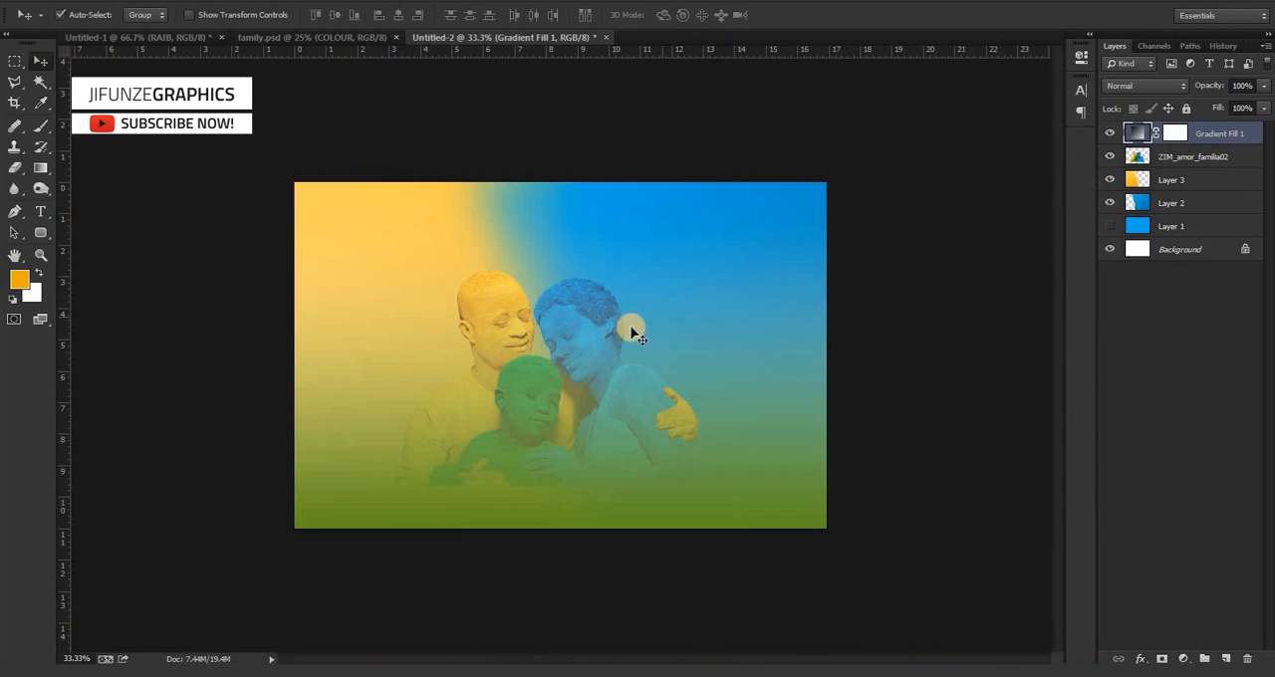
# Nudge the ZIM_amor_familia02 family cutout slightly down beneath the gradient fill.
pyautogui.click(1188, 159)
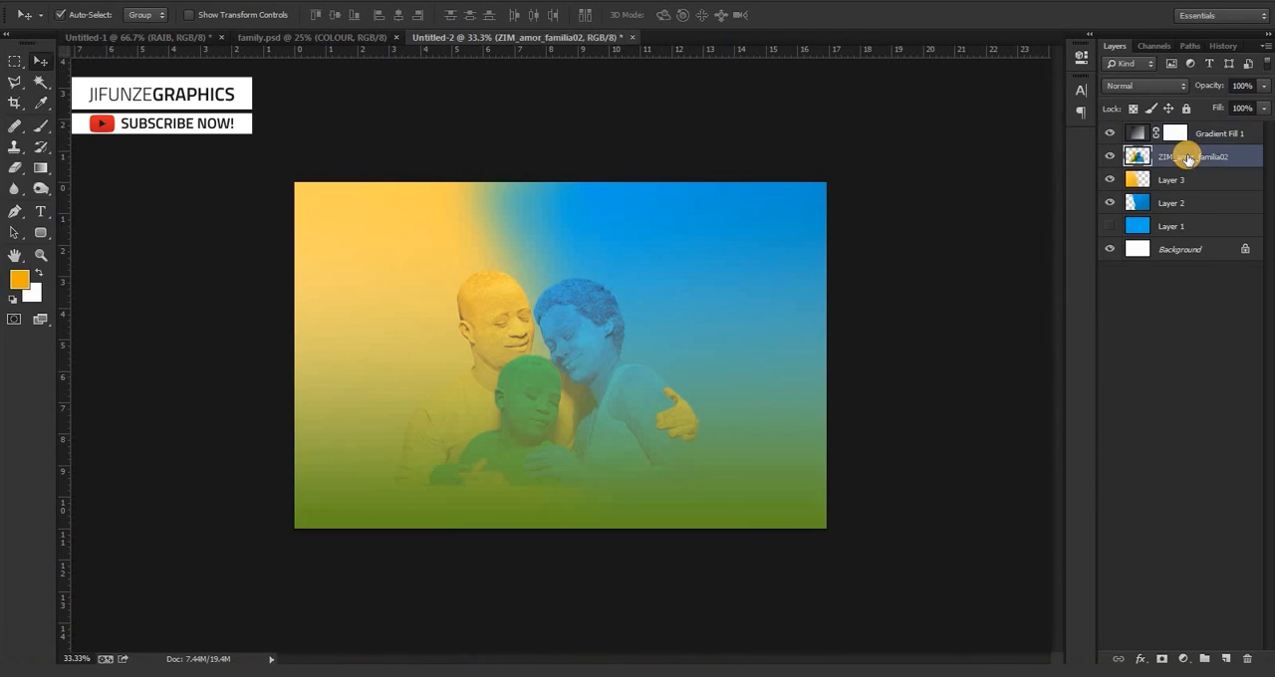
pyautogui.press('Down')
pyautogui.press('Down')
pyautogui.press('Down')
pyautogui.press('Down')
pyautogui.press('Down')
pyautogui.press('Down')
pyautogui.press('Down')
pyautogui.press('Down')
pyautogui.press('Down')
pyautogui.press('Down')
pyautogui.press('Down')
pyautogui.press('Down')
pyautogui.press('Down')
pyautogui.press('Down')
pyautogui.press('Down')
pyautogui.press('Down')
pyautogui.press('Down')
pyautogui.press('Down')
pyautogui.press('Down')
pyautogui.press('Down')
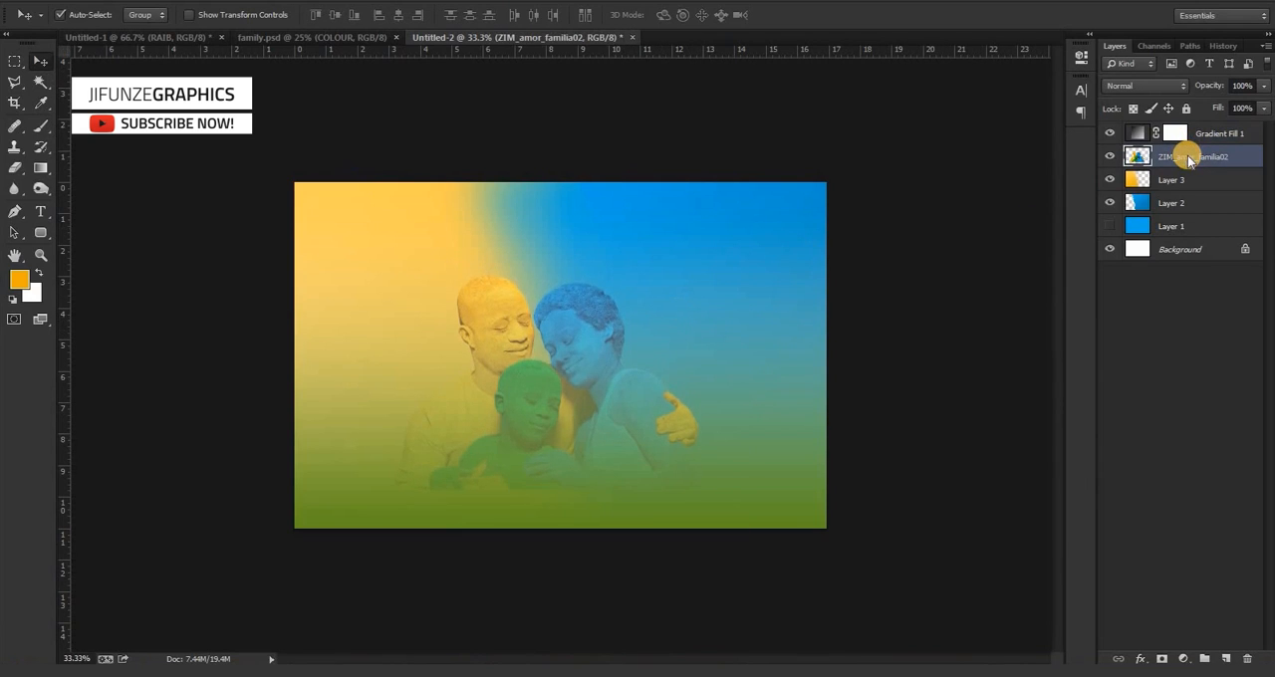
pyautogui.hotkey('ctrl', '+')
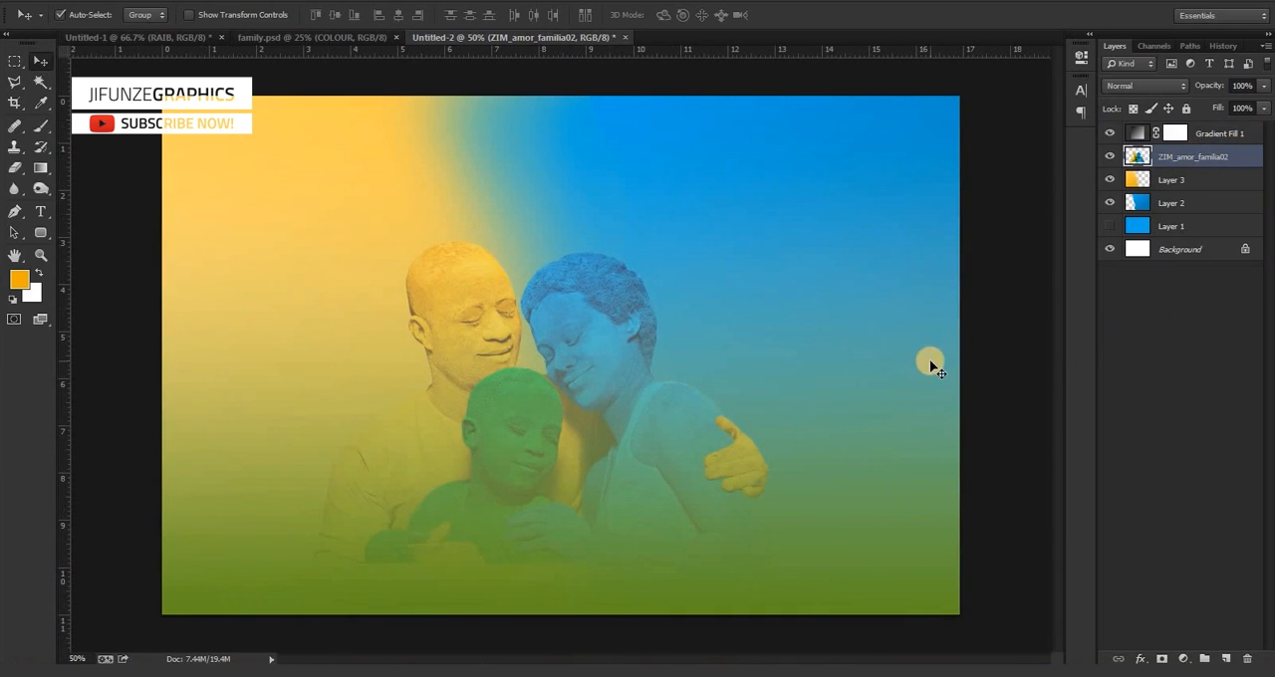
# Compare the image with and without the Gradient Fill 1 layer, and check it against the family.psd poster.
pyautogui.click(565, 321)
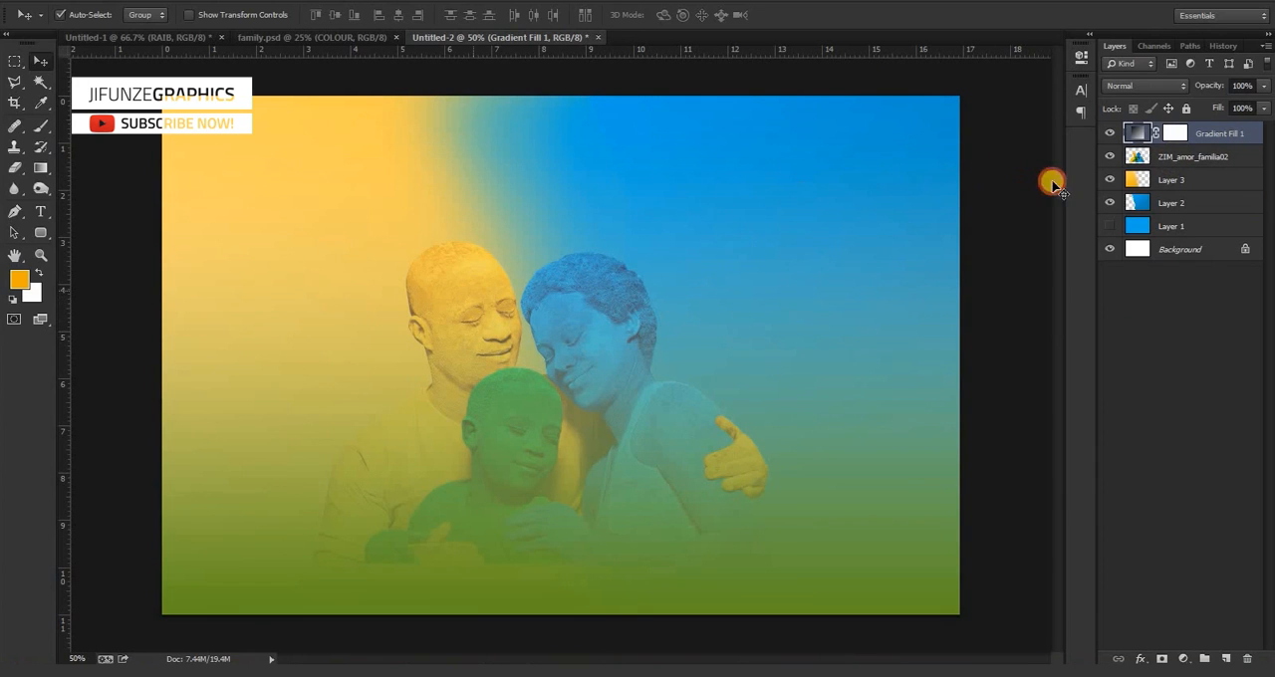
pyautogui.click(1108, 134)
pyautogui.click(1109, 134)
pyautogui.click(1109, 135)
pyautogui.click(1109, 134)
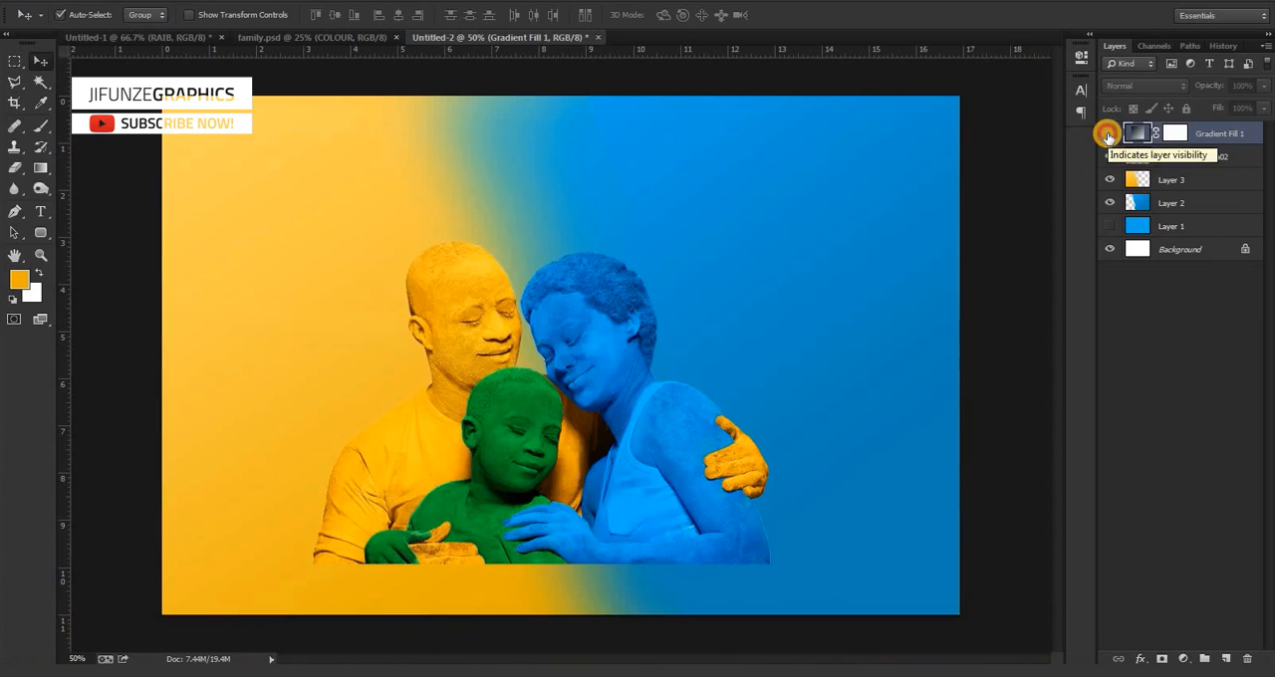
pyautogui.click(1109, 134)
pyautogui.click(1109, 135)
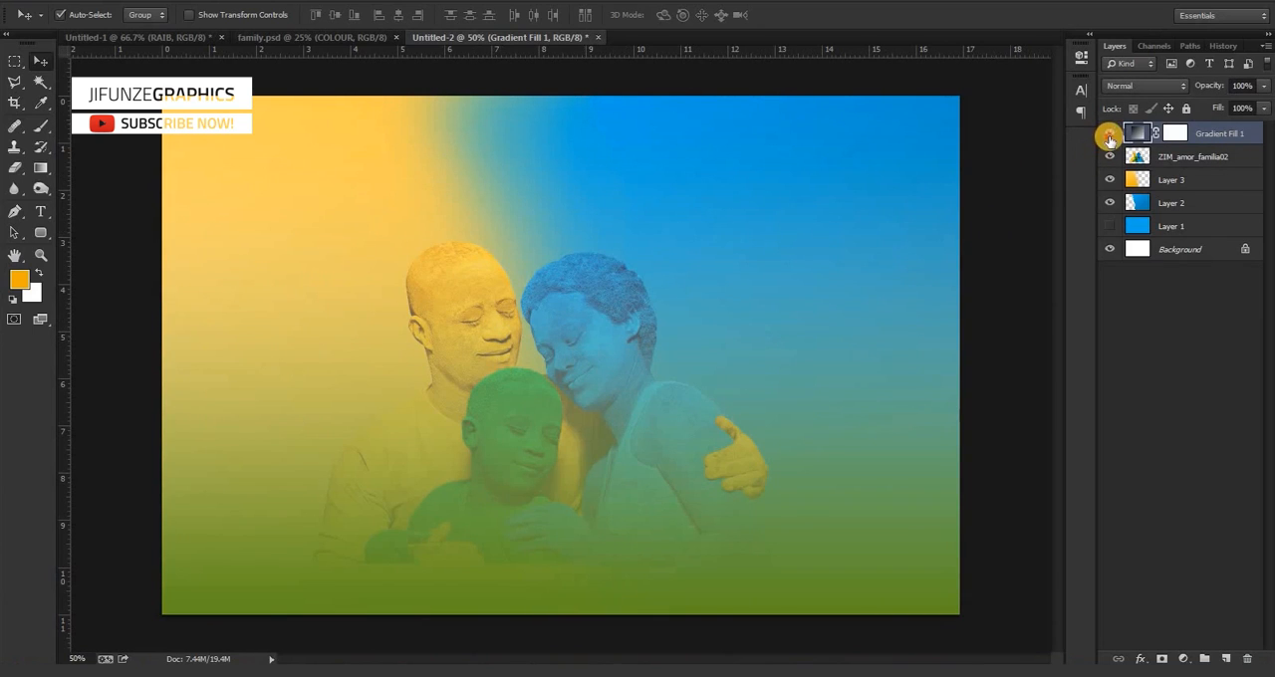
pyautogui.click(1109, 135)
pyautogui.click(1109, 134)
pyautogui.click(1109, 135)
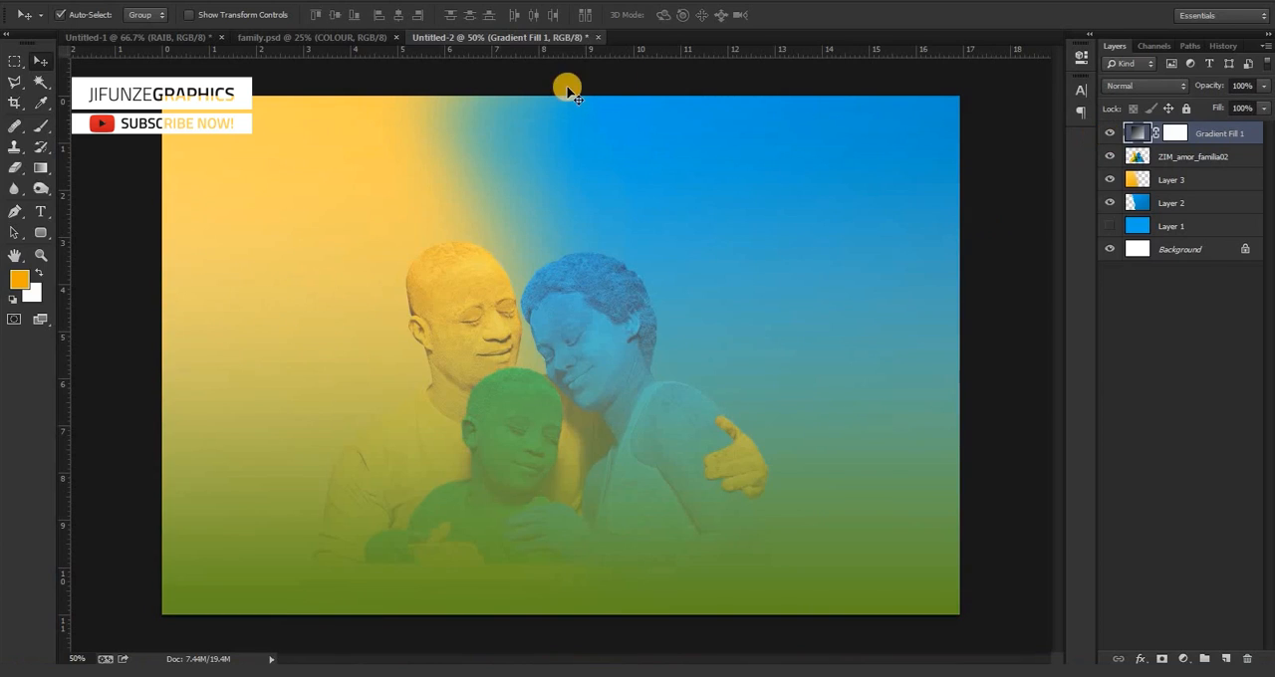
pyautogui.click(263, 37)
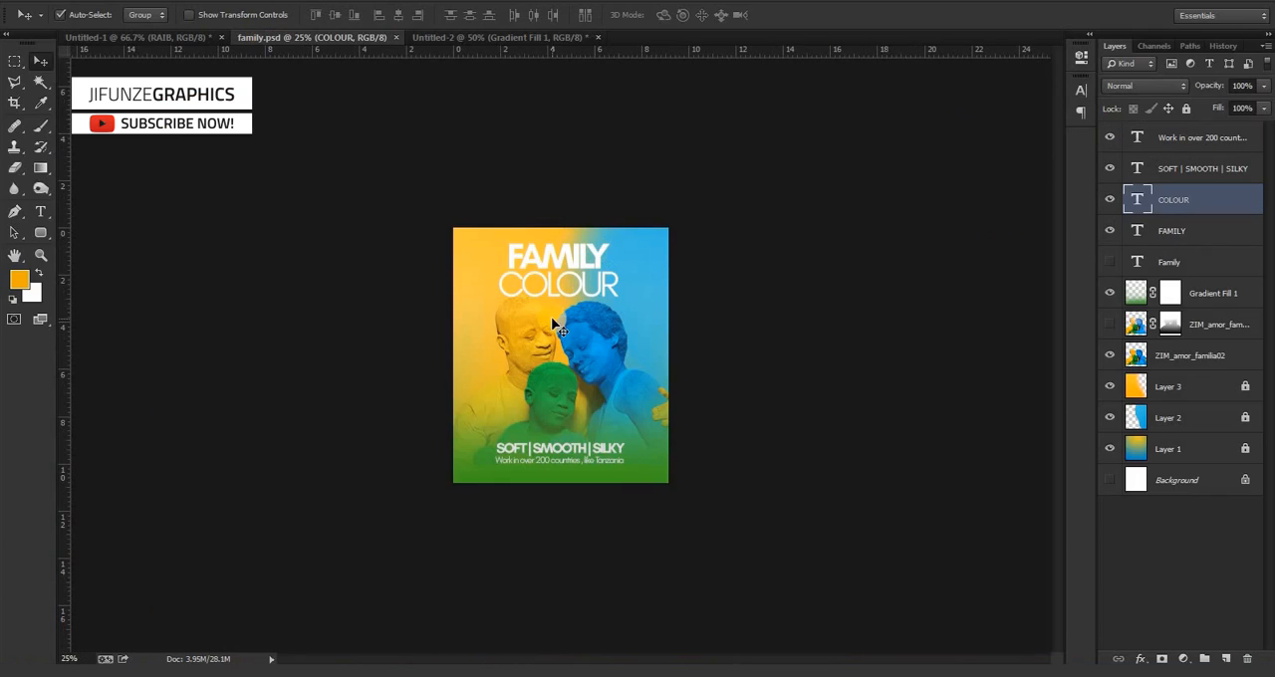
# Switch to the Untitled-2 document and add the point text FAMILY just above the father's head.
pyautogui.click(503, 38)
pyautogui.press('t')
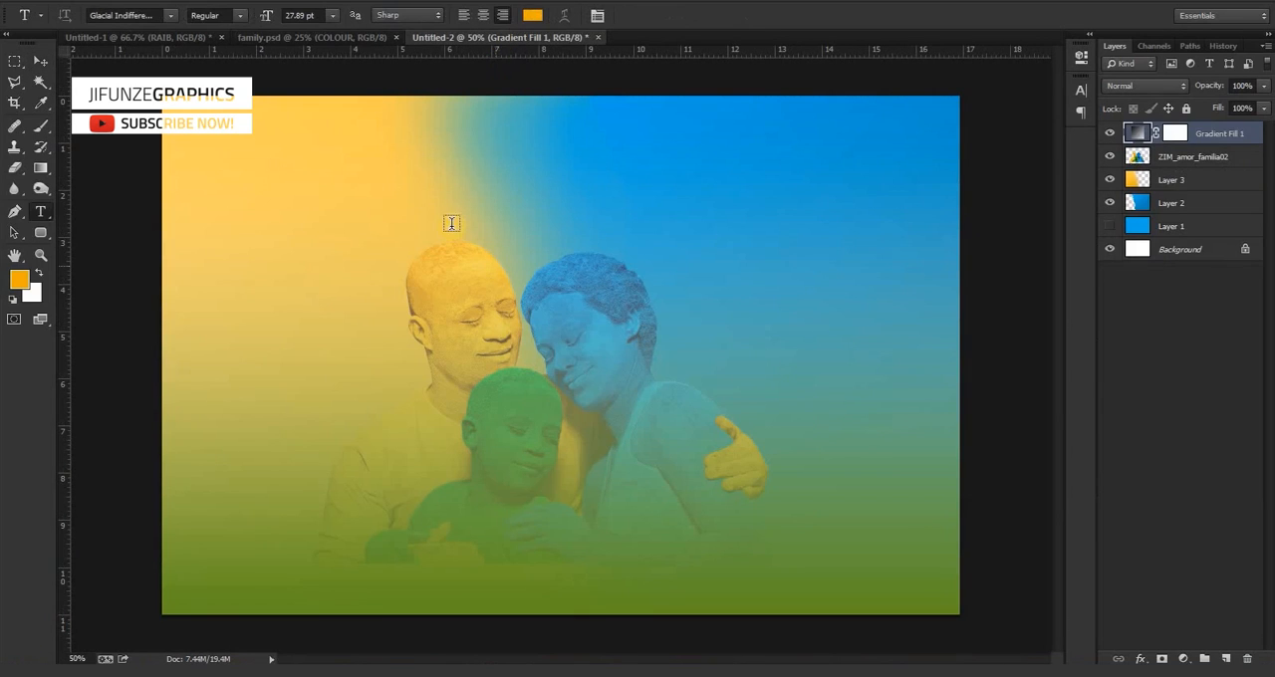
pyautogui.click(448, 219)
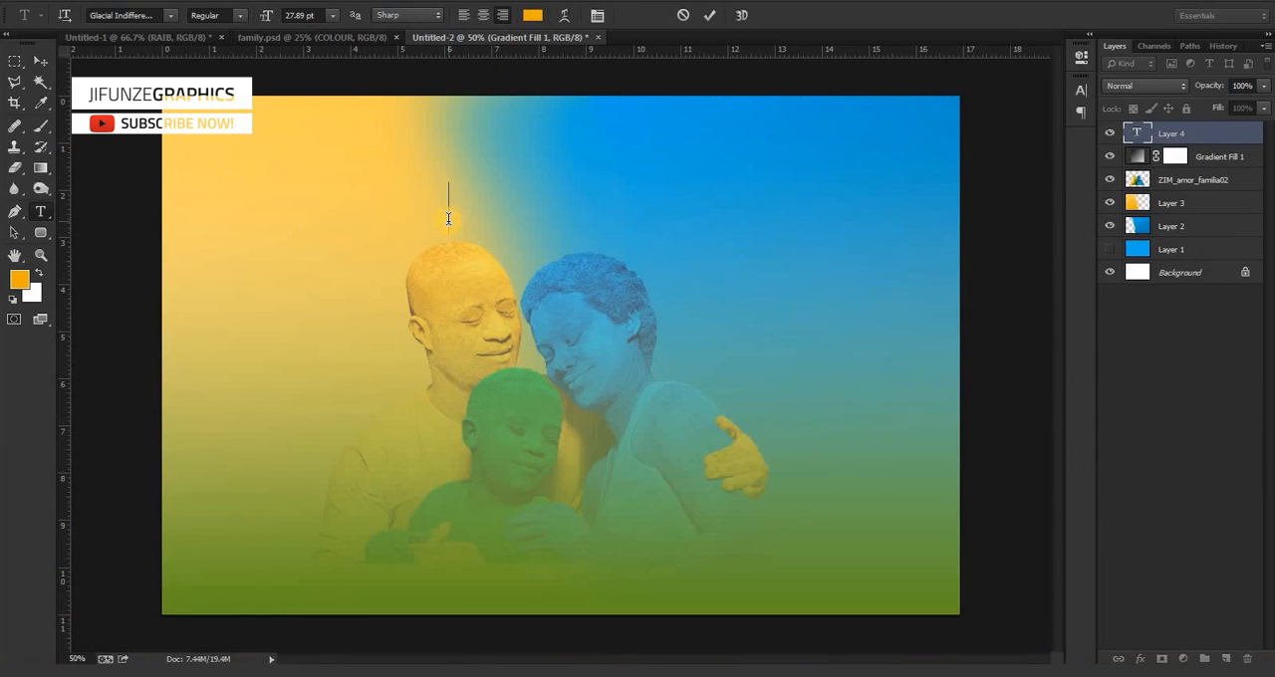
pyautogui.write('FAMILY')
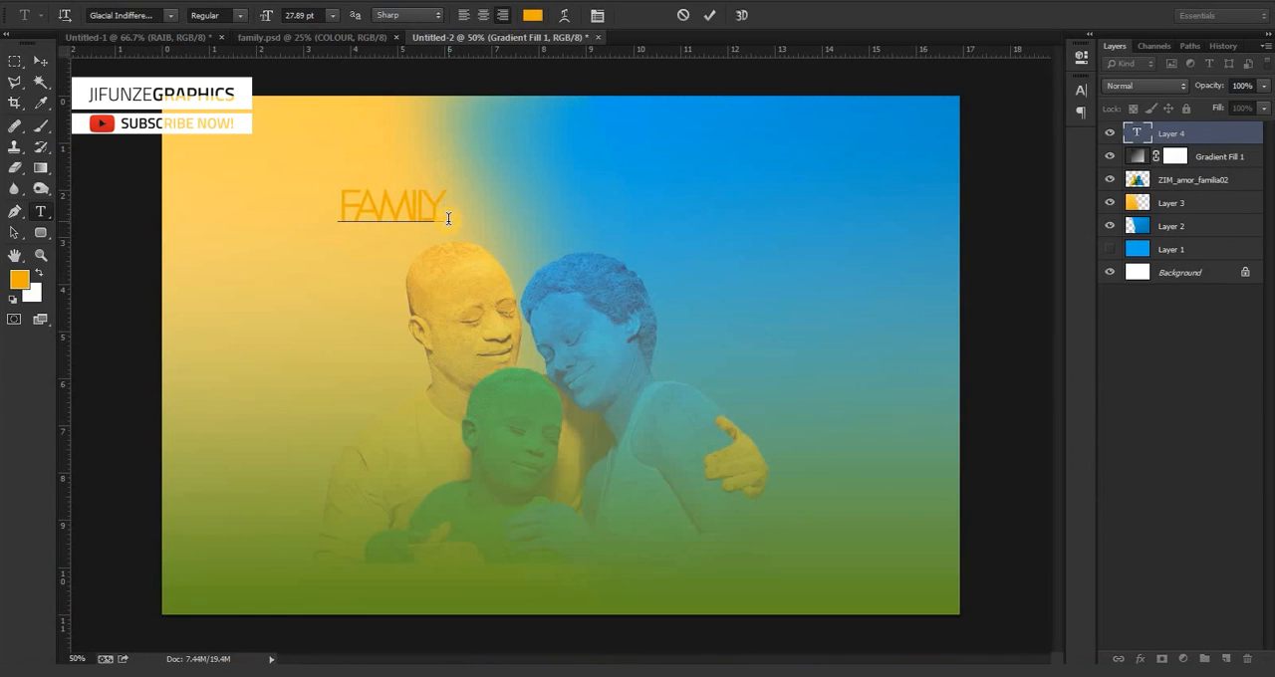
pyautogui.hotkey('ctrl', 'a')
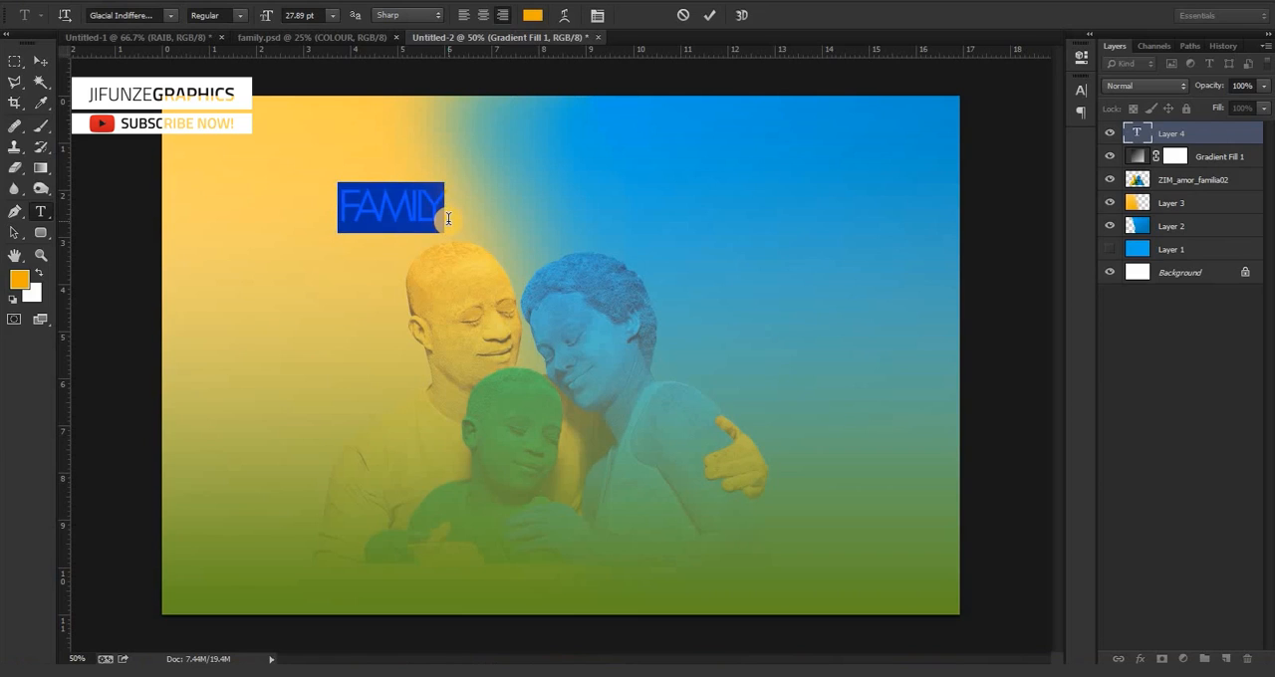
pyautogui.click(47, 63)
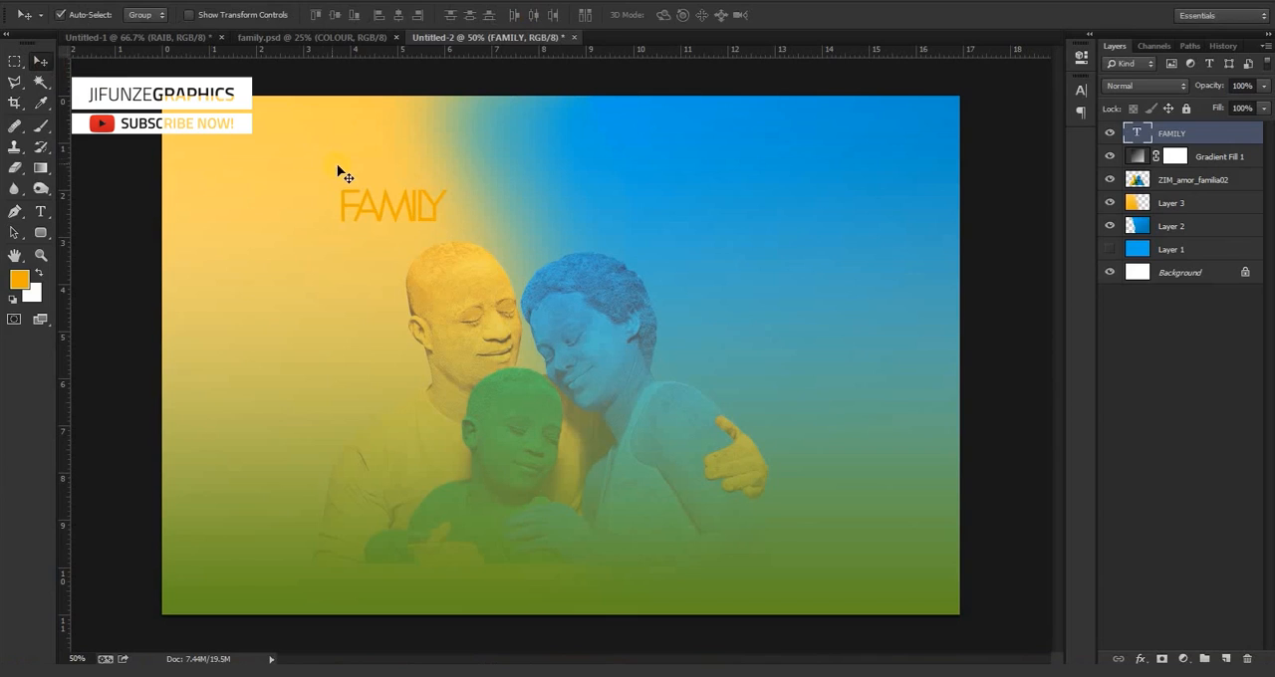
# Scale the FAMILY text up to about 199% and move it higher, clear of the heads.
pyautogui.hotkey('ctrl', 't')
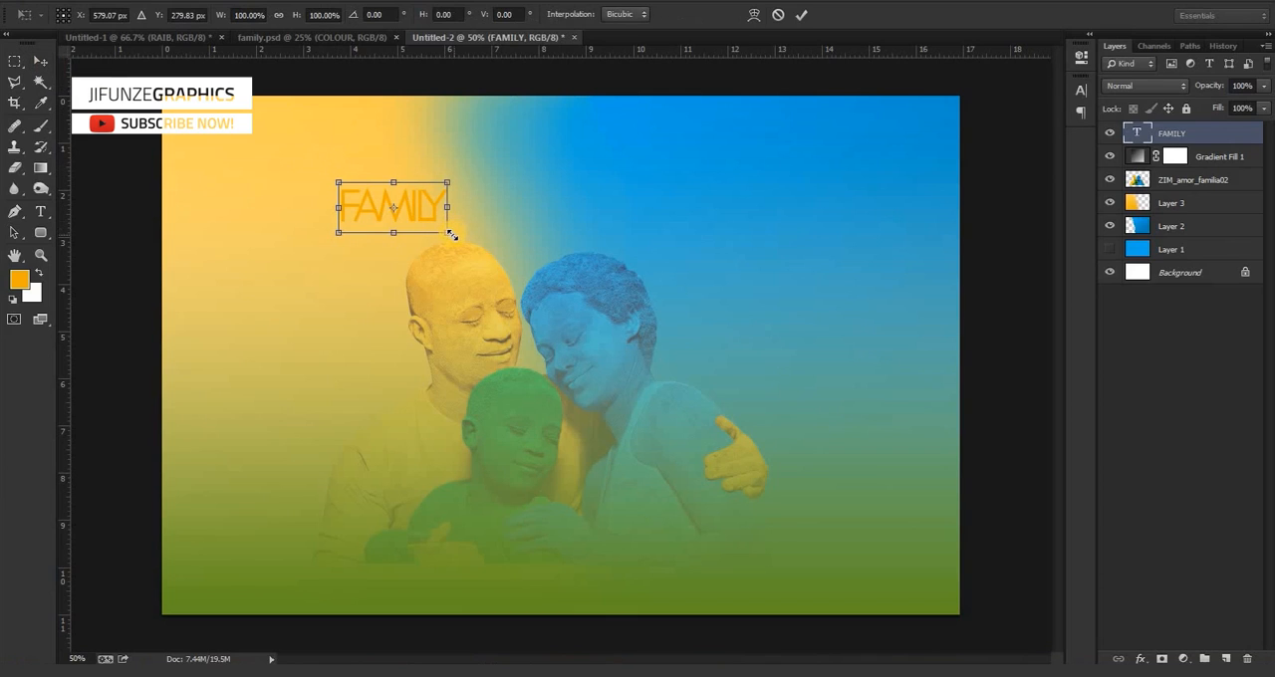
pyautogui.moveTo(449, 234); pyautogui.dragTo(564, 272)
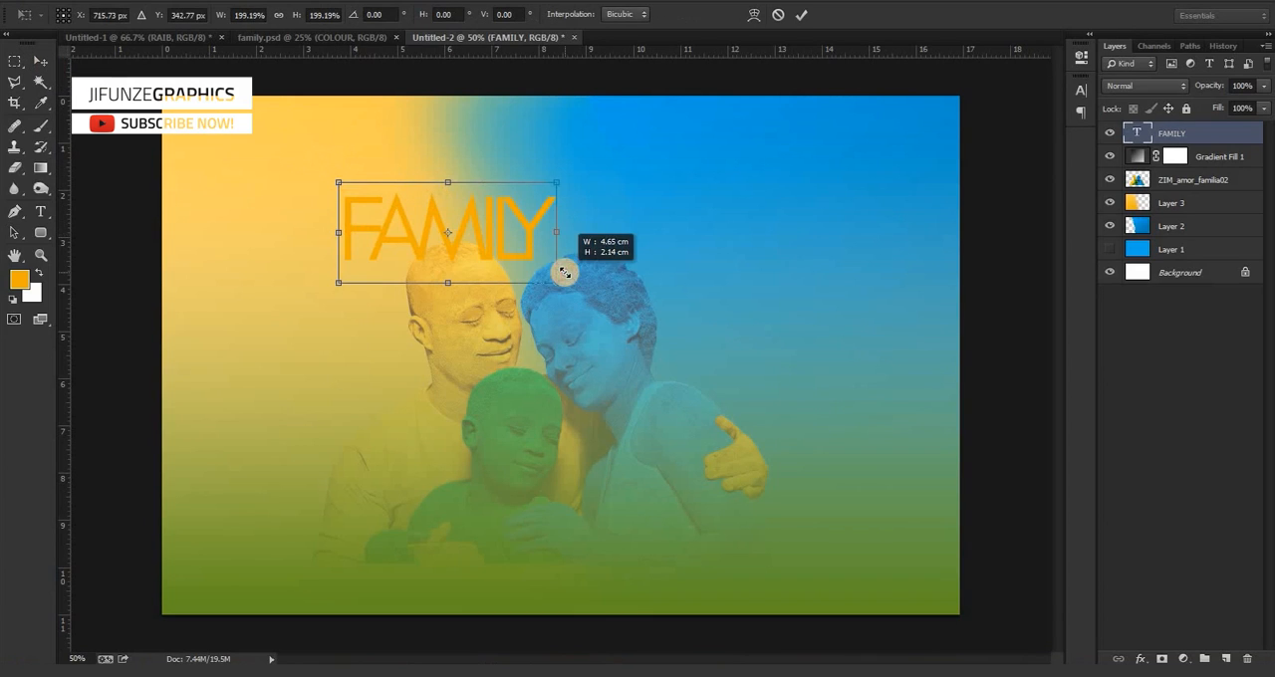
pyautogui.press('Return')
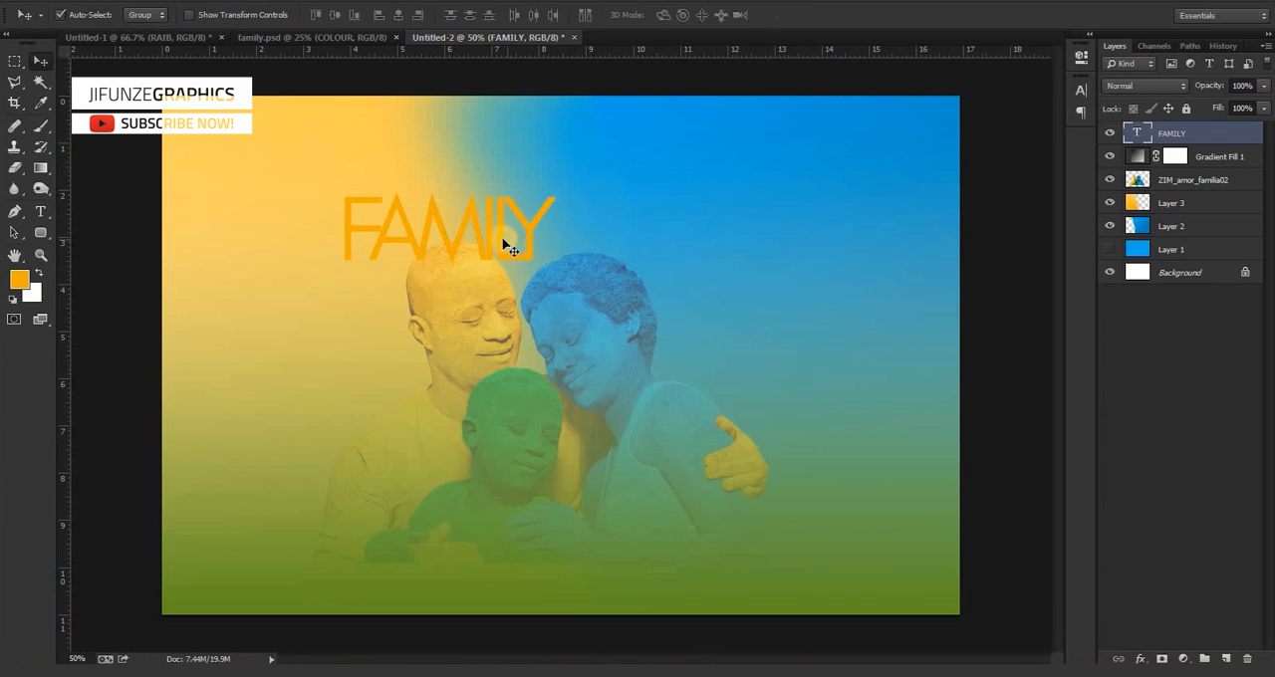
pyautogui.moveTo(544, 210); pyautogui.dragTo(561, 179)
# Change the FAMILY text's font style to Bold and shift it so it is centred above the family.
pyautogui.press('t')
pyautogui.click(554, 169)
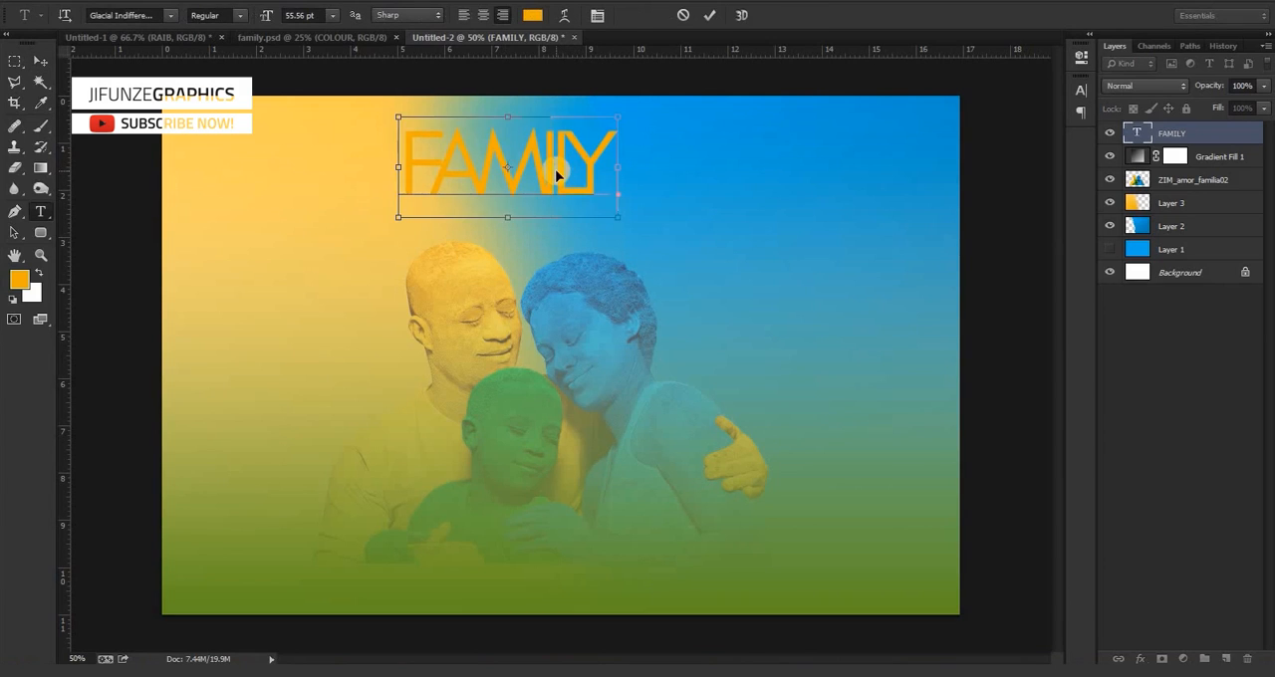
pyautogui.hotkey('ctrl', 'a')
pyautogui.click(240, 22)
pyautogui.click(239, 48)
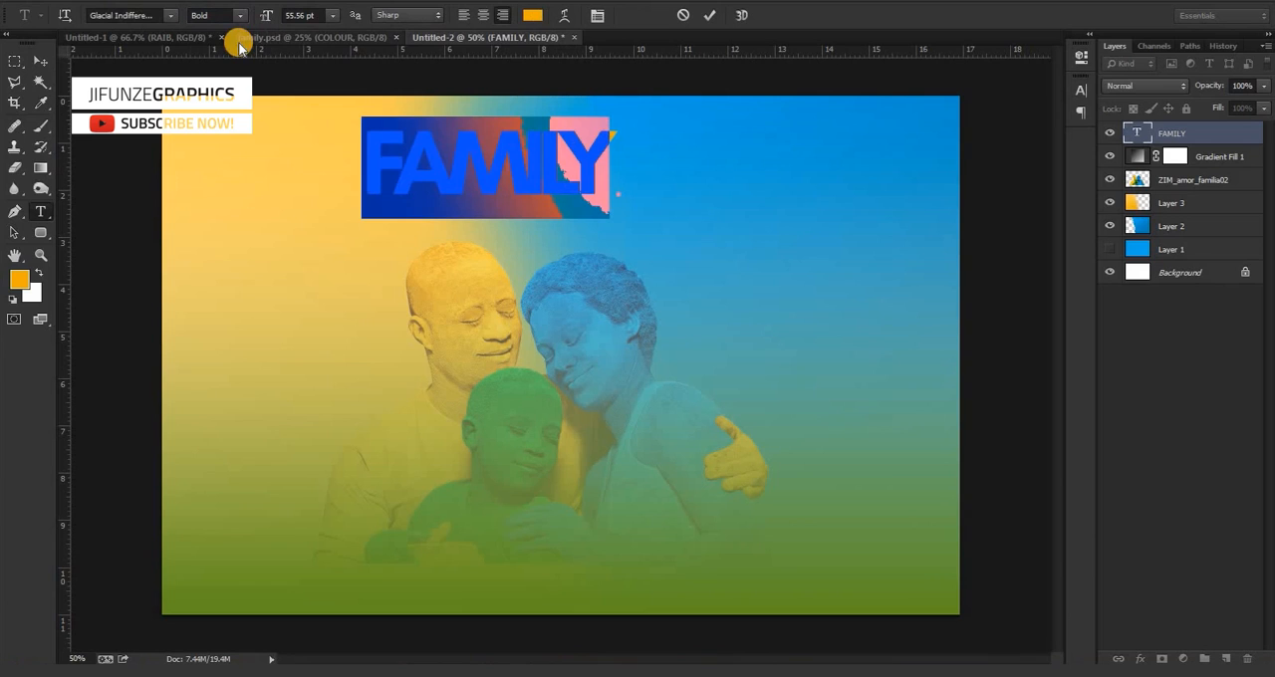
pyautogui.click(41, 61)
pyautogui.moveTo(571, 195); pyautogui.dragTo(608, 199)
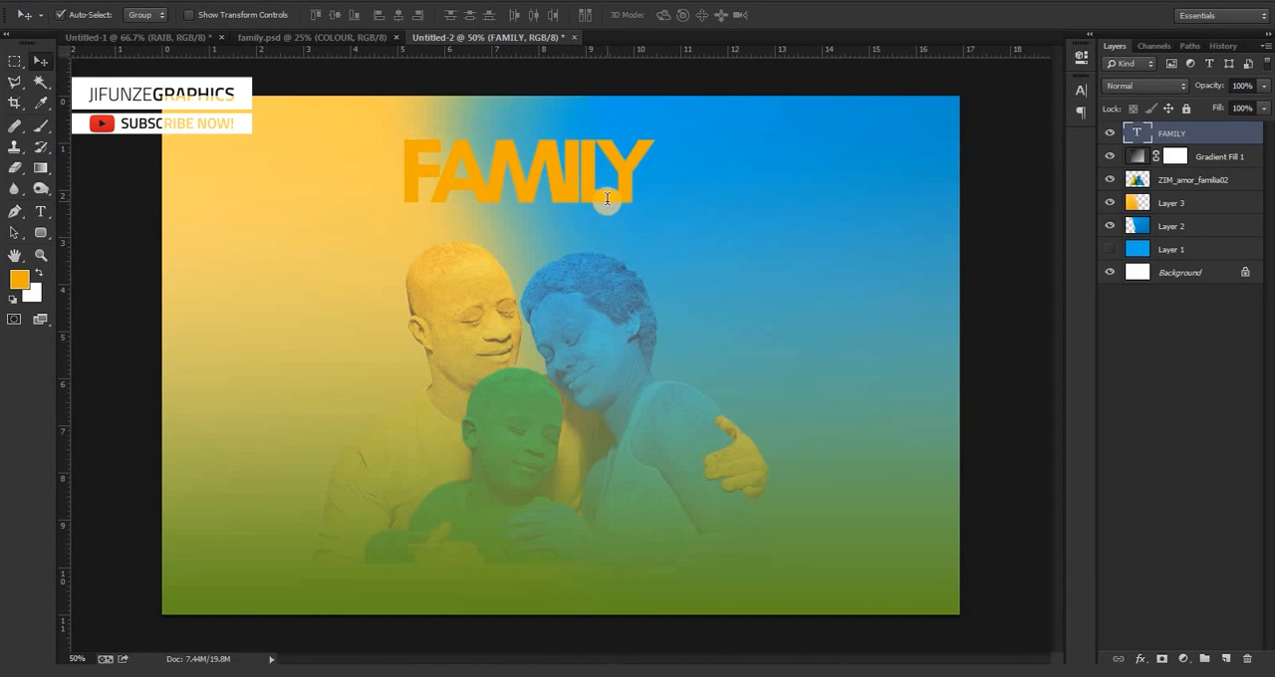
# Set the FAMILY text's colour to white (ffffff).
pyautogui.press('t')
pyautogui.click(575, 181)
pyautogui.doubleClick(576, 181)
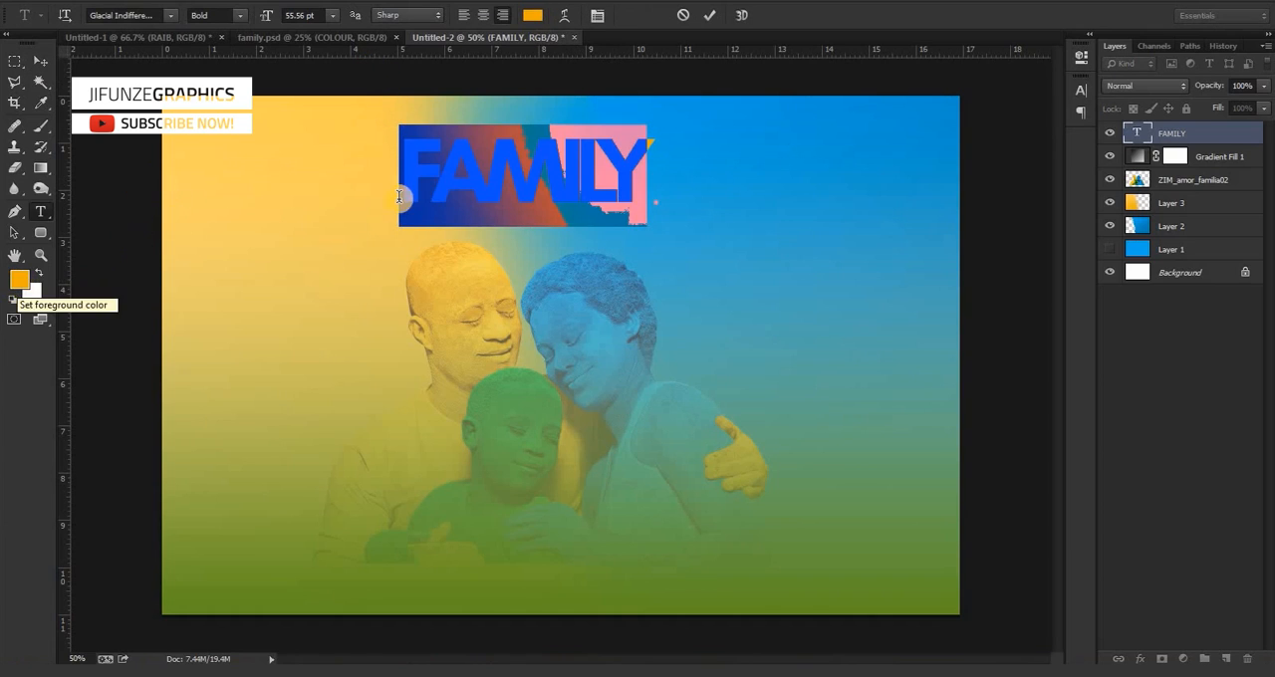
pyautogui.click(1078, 100)
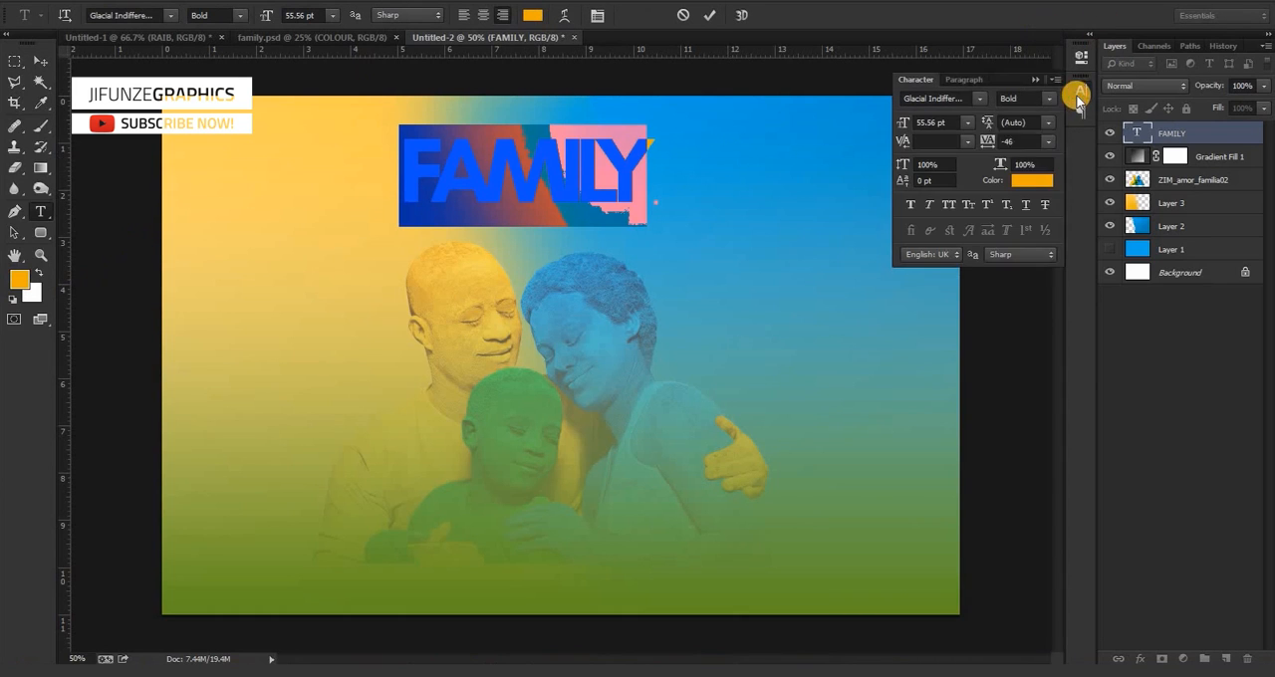
pyautogui.click(1027, 180)
pyautogui.moveTo(924, 350); pyautogui.dragTo(643, 216)
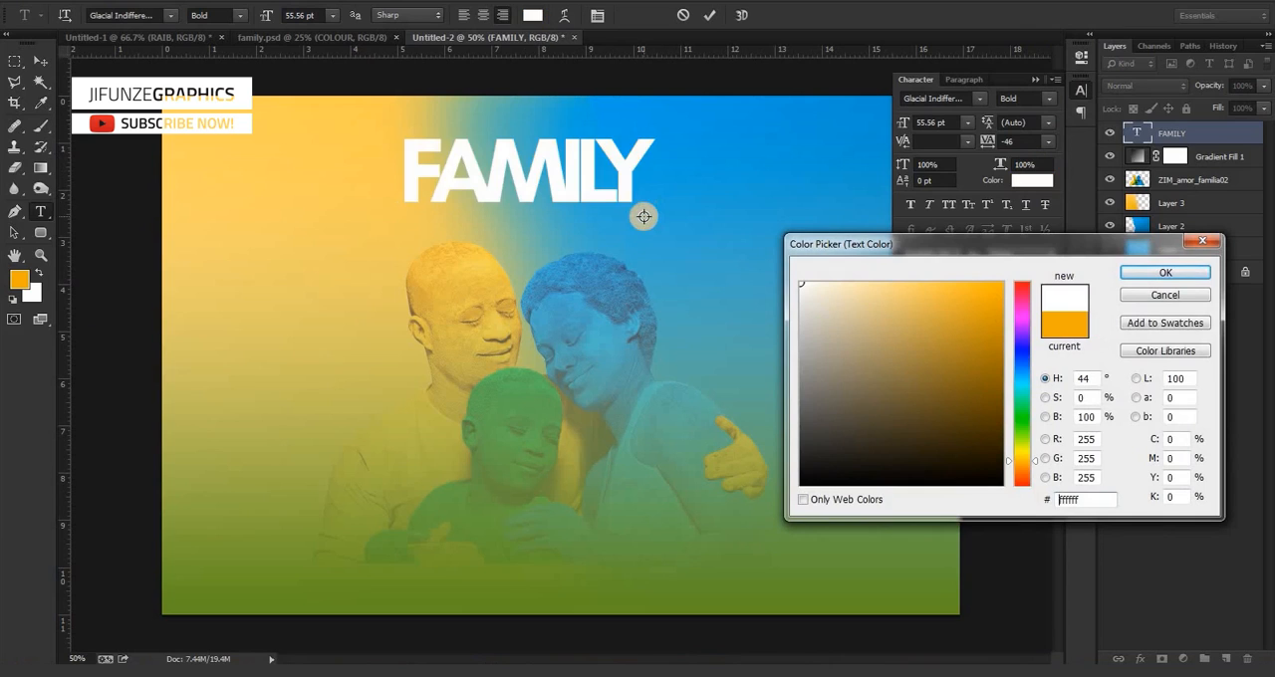
pyautogui.press('Return')
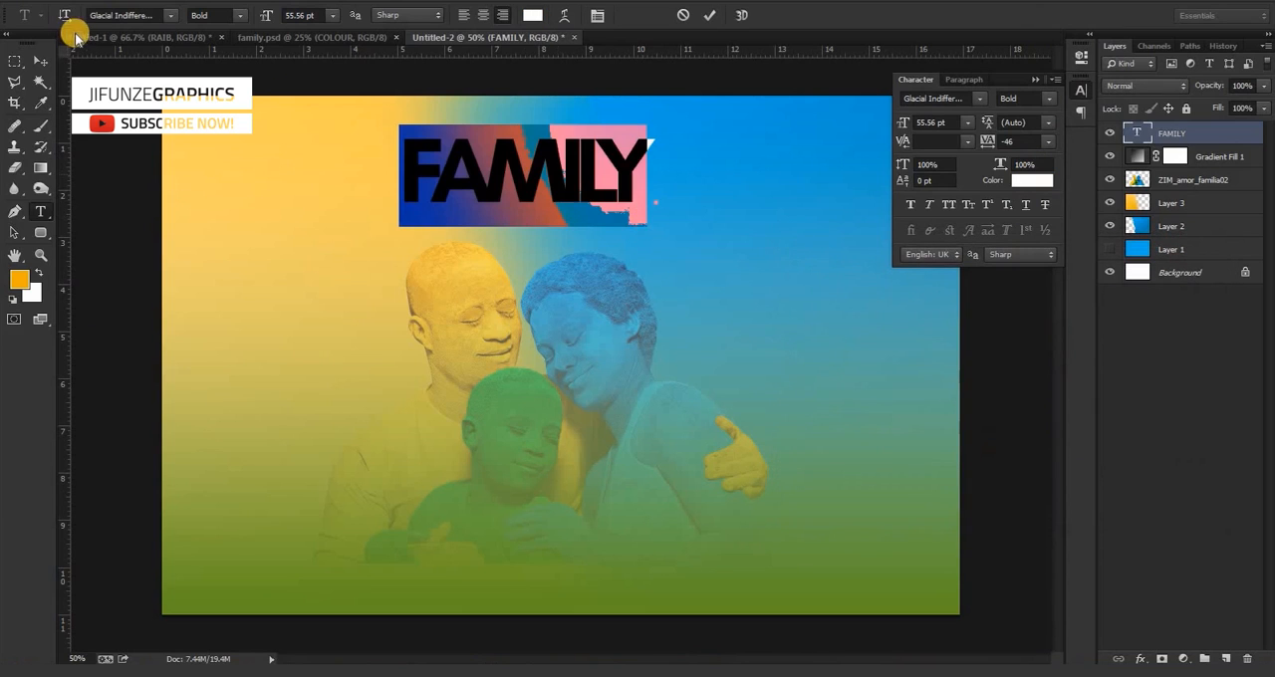
pyautogui.click(42, 61)
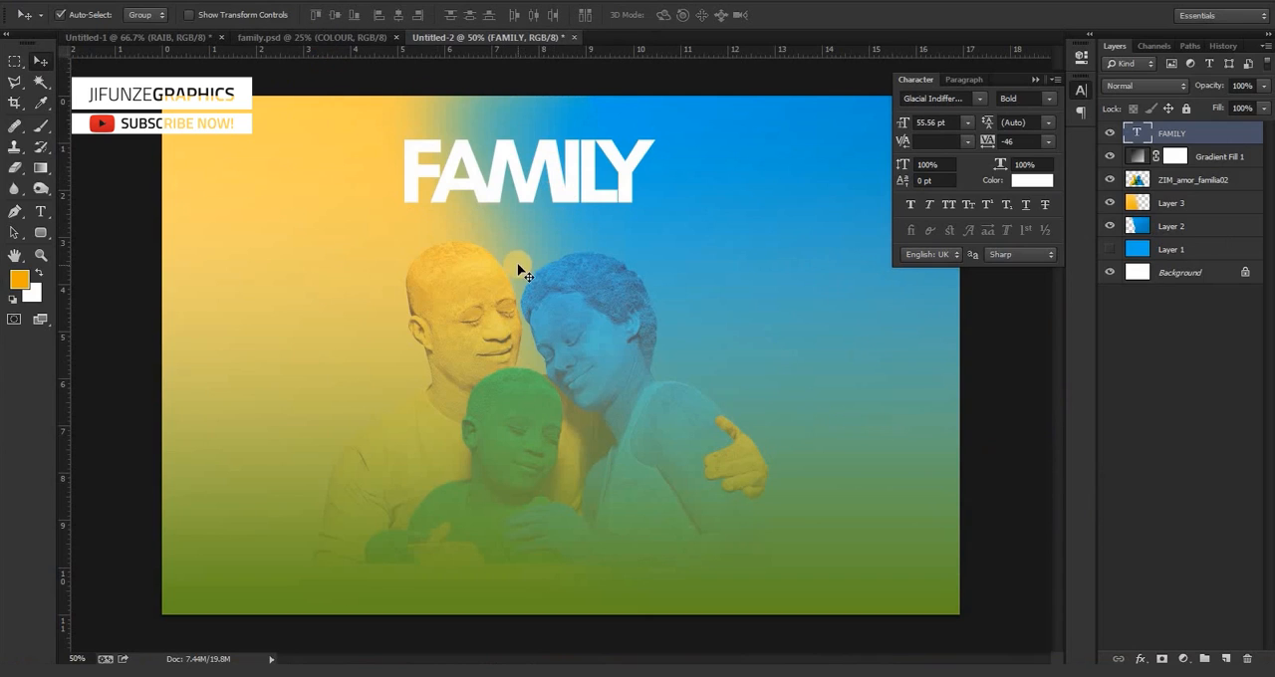
# Add a separate white text COLOUR below the FAMILY heading.
pyautogui.press('t')
pyautogui.click(458, 249)
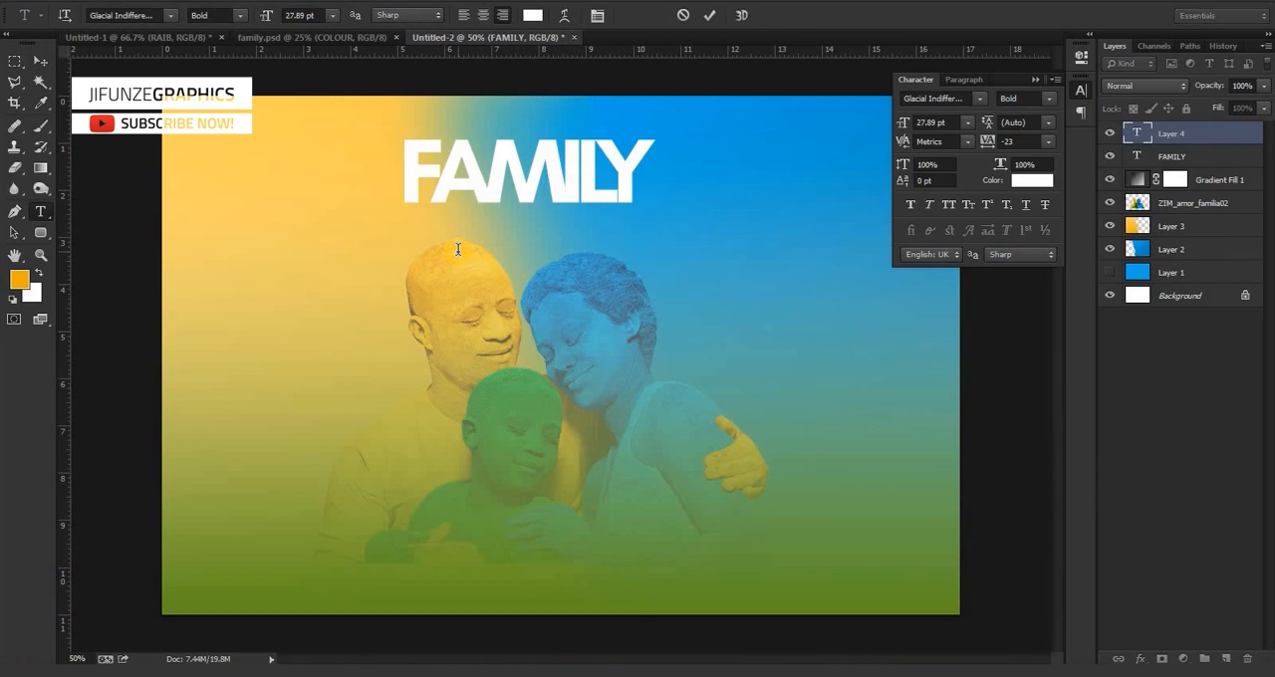
pyautogui.write('COL')
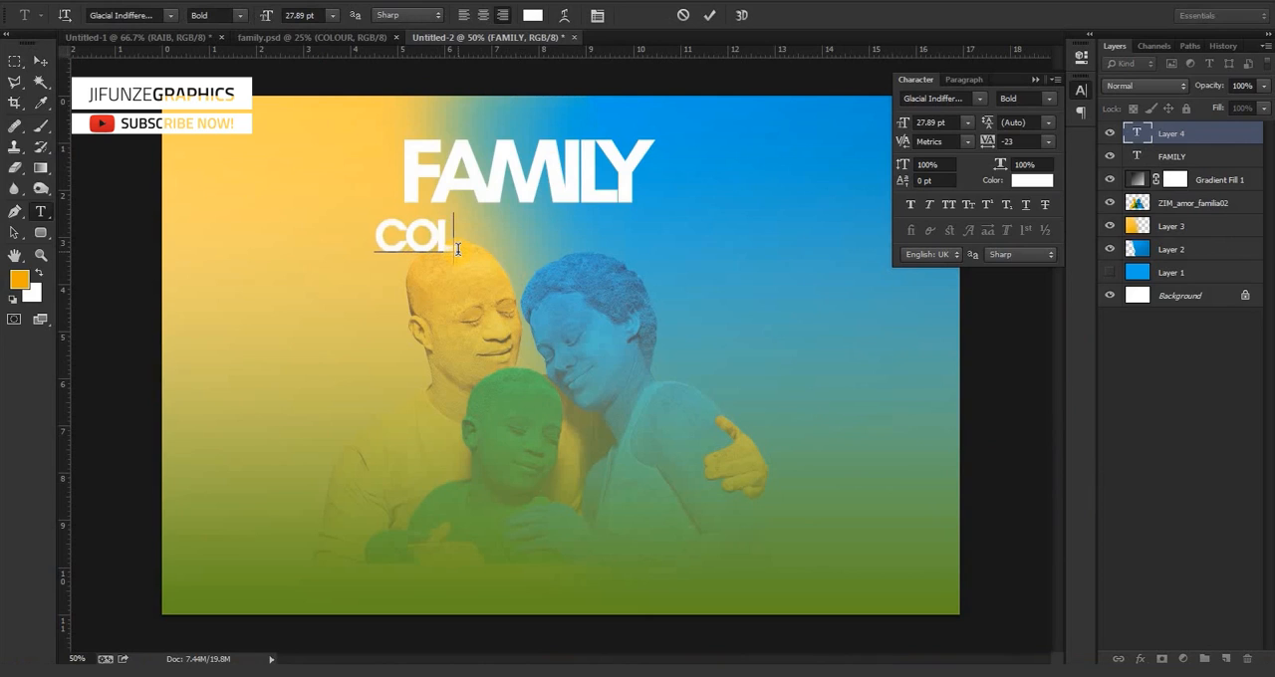
pyautogui.write('OUR')
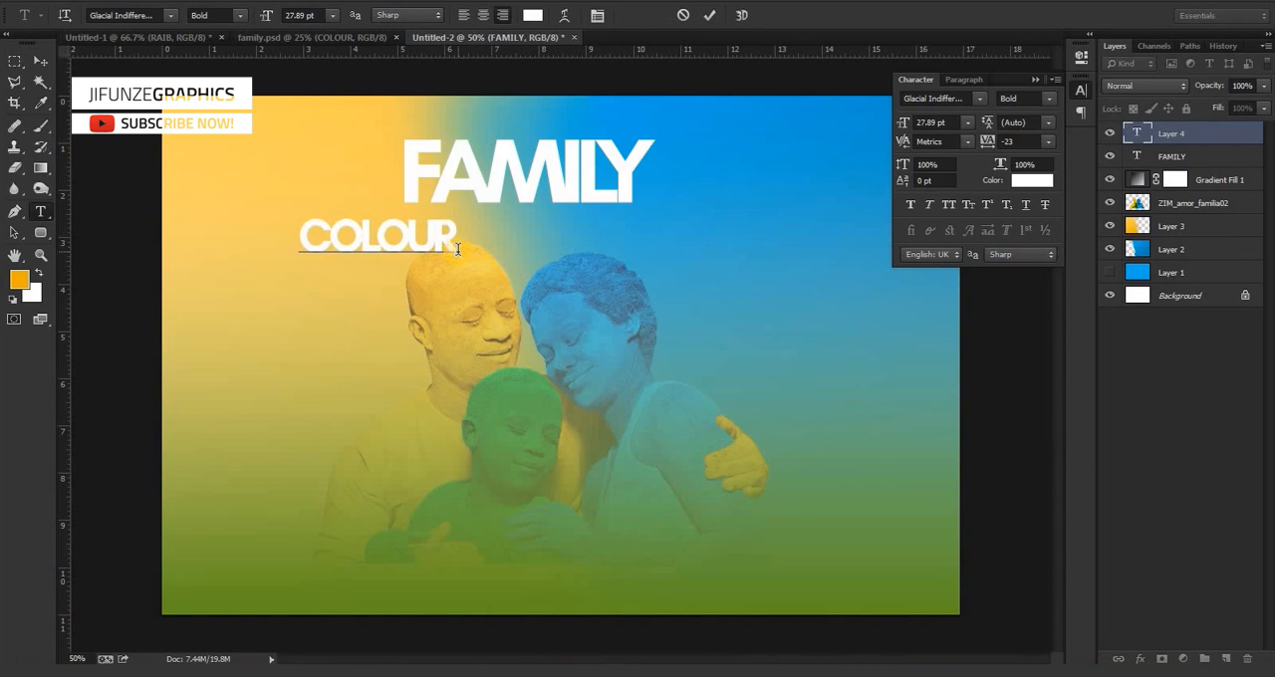
pyautogui.click(39, 62)
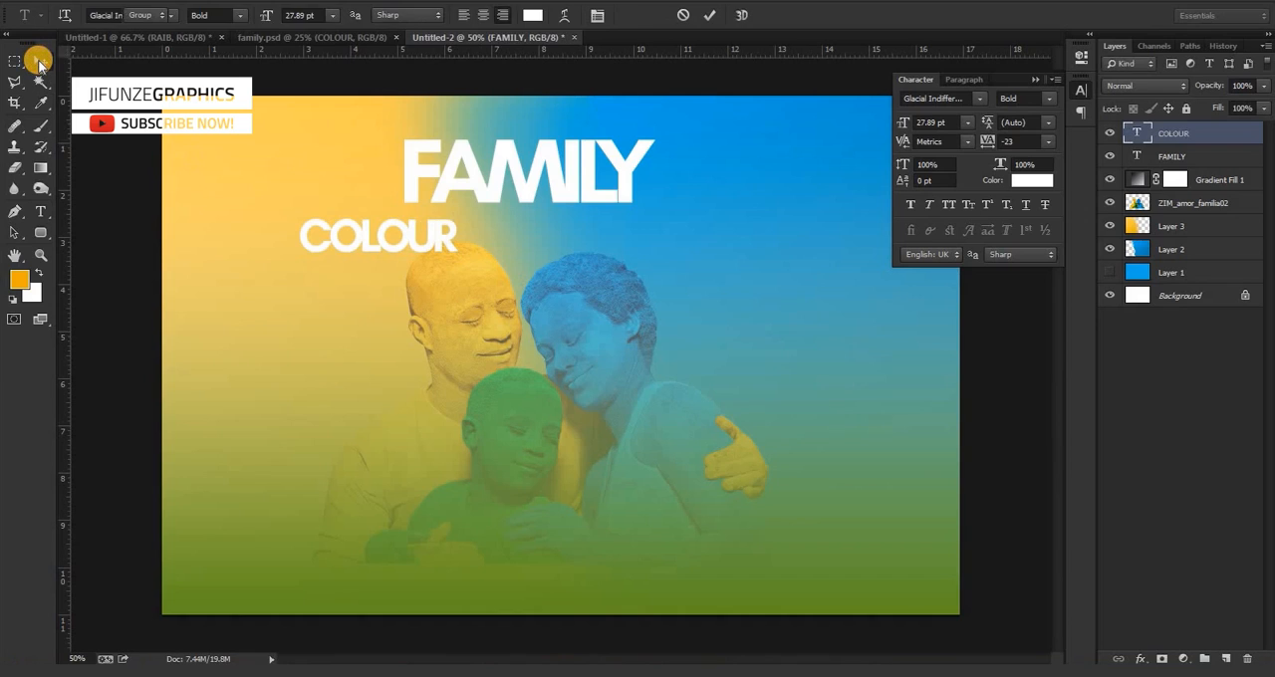
# Scale the COLOUR text up to about 191%, roughly 6.49 cm wide, and place it directly beneath FAMILY.
pyautogui.hotkey('ctrl', 't')
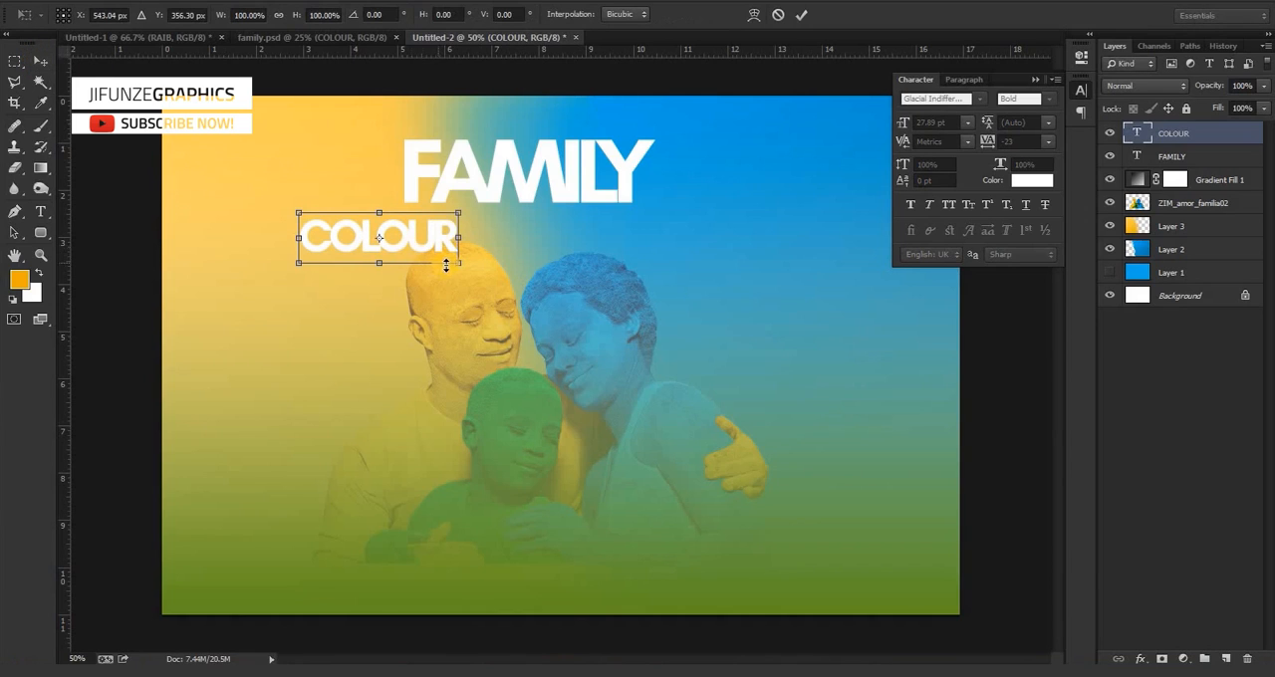
pyautogui.moveTo(454, 265); pyautogui.dragTo(613, 261)
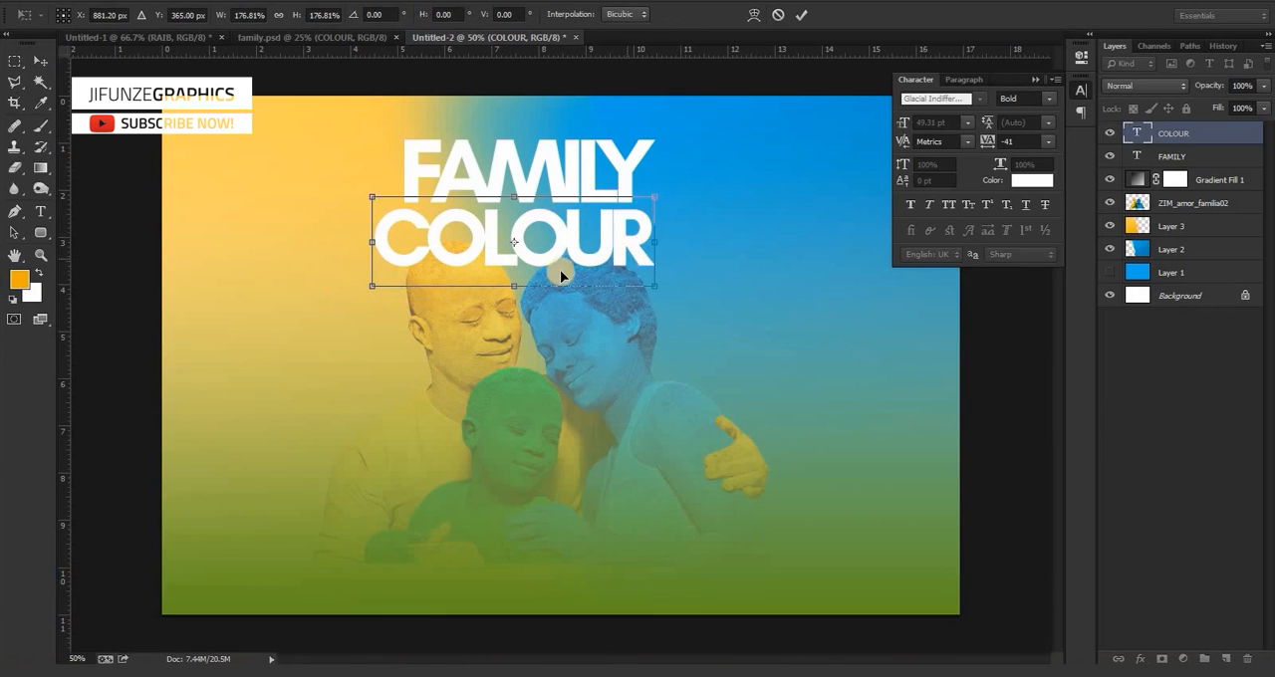
pyautogui.moveTo(367, 296); pyautogui.dragTo(356, 300)
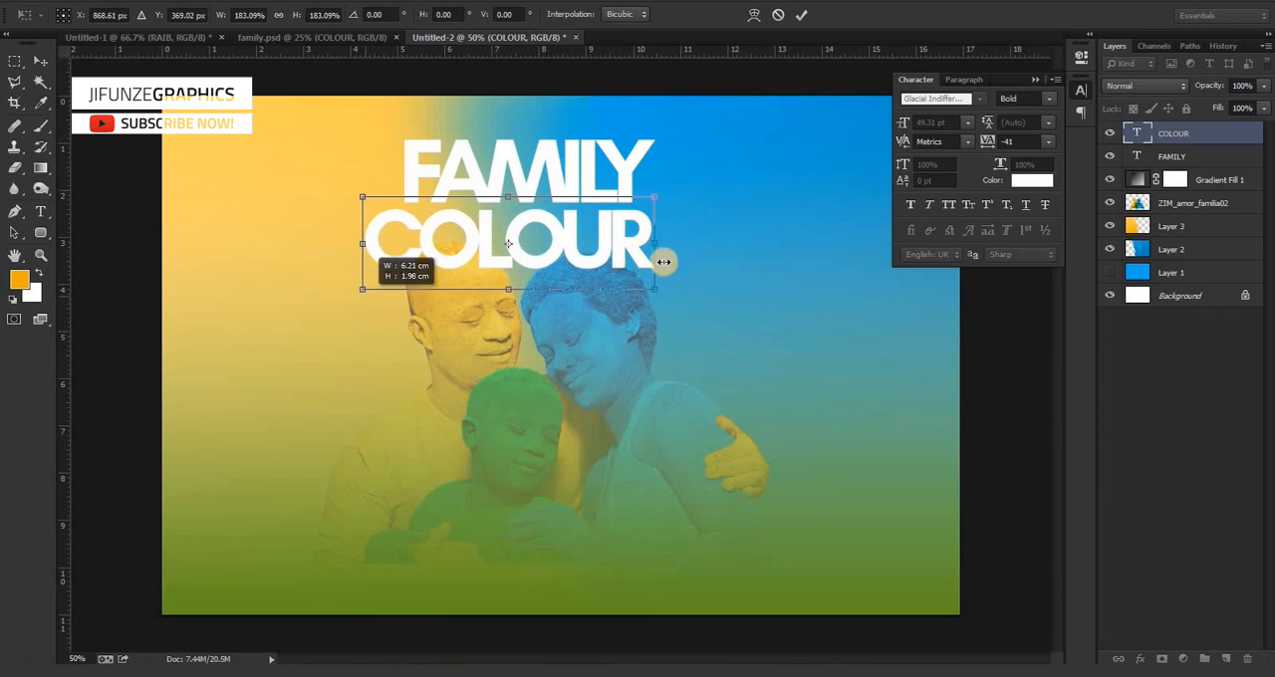
pyautogui.moveTo(657, 293); pyautogui.dragTo(672, 296)
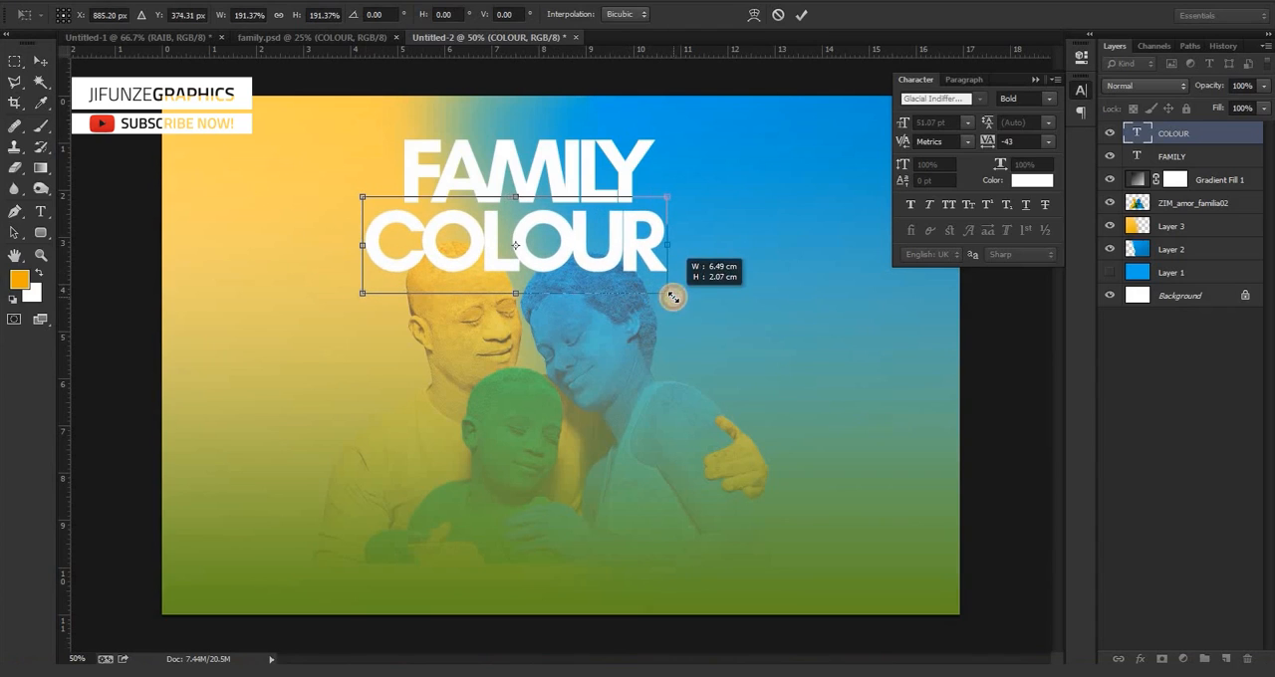
pyautogui.doubleClick(592, 252)
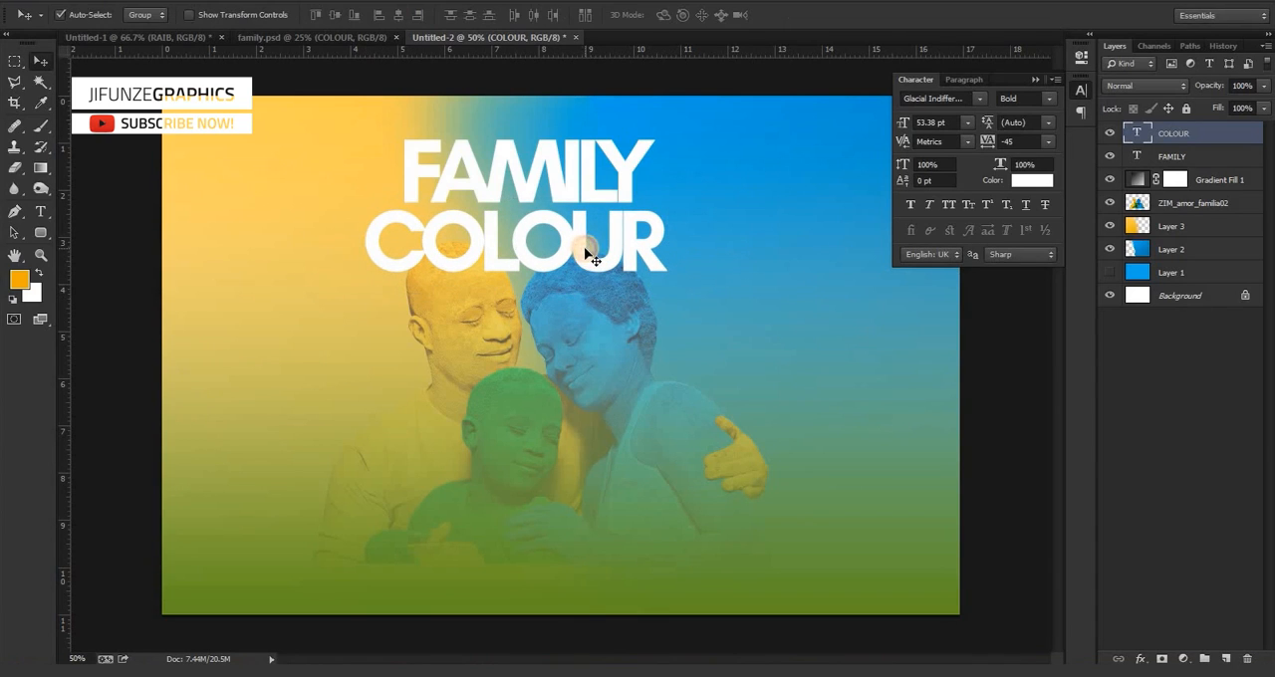
# Change the COLOUR text's font style to Regular.
pyautogui.press('t')
pyautogui.click(531, 251)
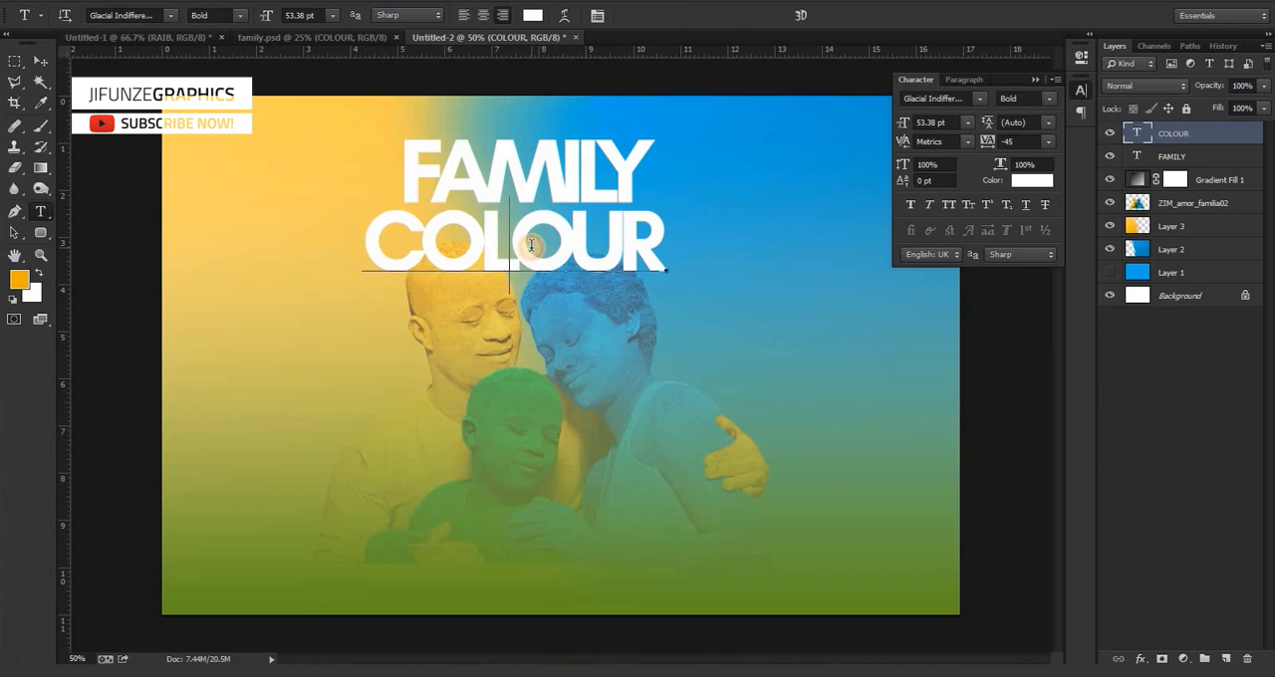
pyautogui.hotkey('ctrl', 'a')
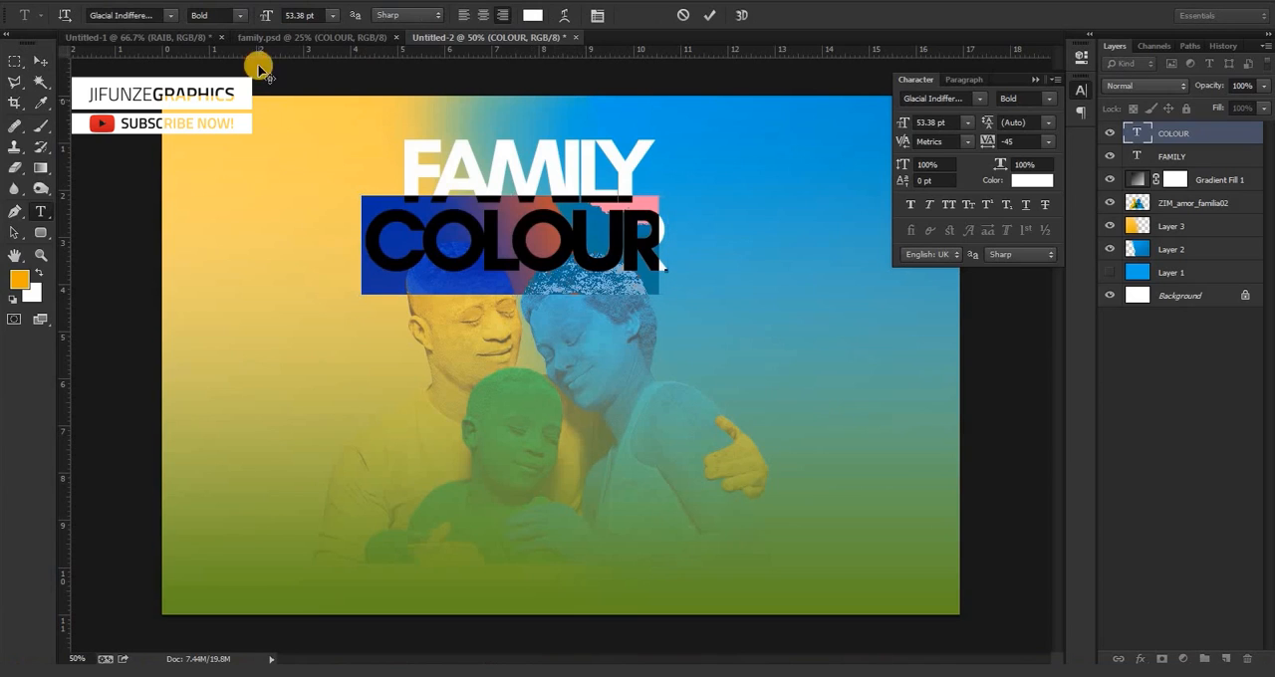
pyautogui.click(239, 15)
pyautogui.click(239, 32)
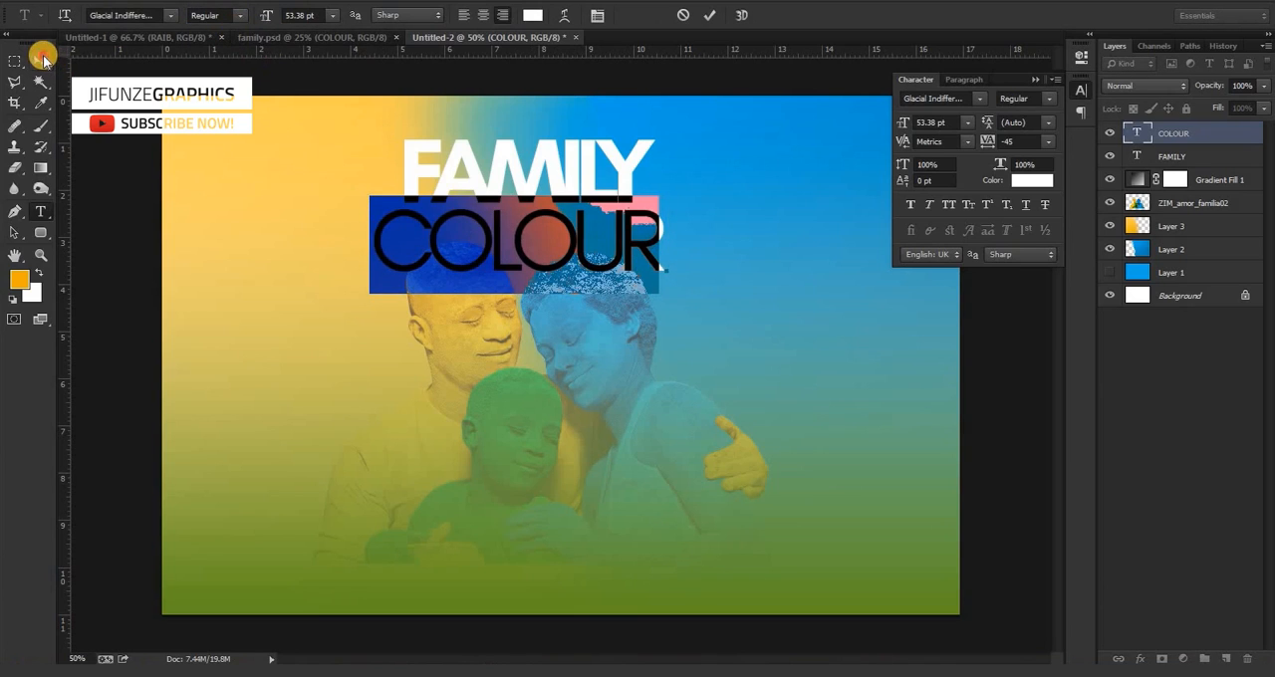
pyautogui.click(41, 60)
# Nudge the COLOUR text slightly right and up, closer beneath FAMILY.
pyautogui.press('Right')
pyautogui.press('Right')
pyautogui.press('Right')
pyautogui.press('Right')
pyautogui.press('Right')
pyautogui.press('Right')
pyautogui.press('Right')
pyautogui.press('Right')
pyautogui.press('Right')
pyautogui.press('Right')
pyautogui.press('Up')
pyautogui.press('Up')
pyautogui.press('Up')
pyautogui.press('Up')
pyautogui.press('Up')
pyautogui.press('Up')
pyautogui.press('Up')
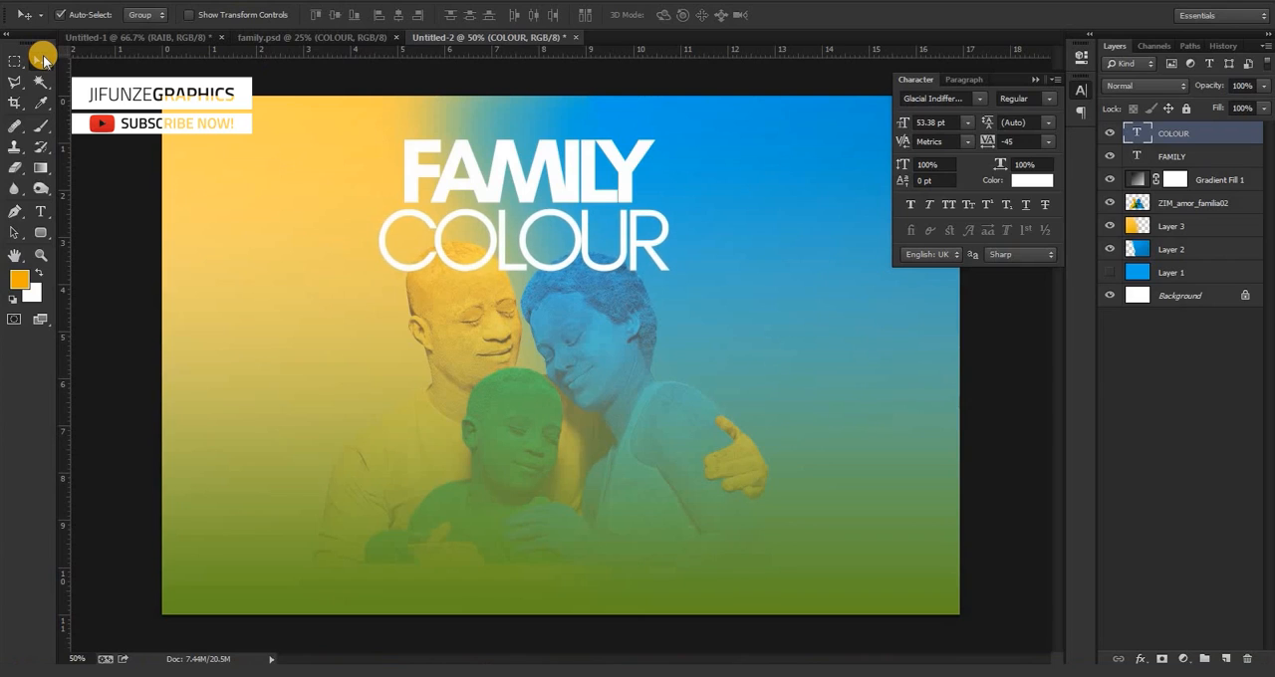
# Scale the COLOUR and FAMILY text layers down slightly together and reposition them centred above the family's heads.
pyautogui.keyDown('shift'); pyautogui.click(1191, 158); pyautogui.keyUp('shift')
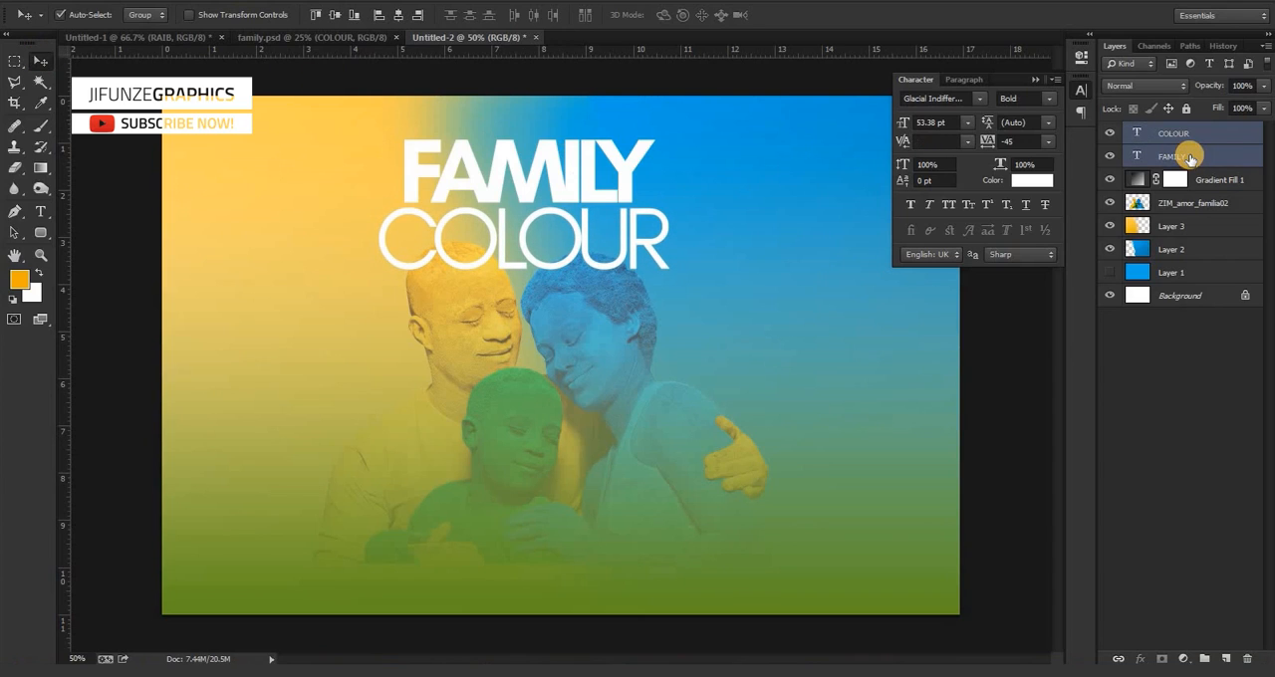
pyautogui.hotkey('ctrl', 't')
pyautogui.moveTo(383, 265); pyautogui.dragTo(401, 251)
pyautogui.doubleClick(508, 191)
pyautogui.moveTo(498, 179); pyautogui.dragTo(494, 181)
pyautogui.press('Right')
pyautogui.press('Right')
pyautogui.press('Right')
pyautogui.press('Right')
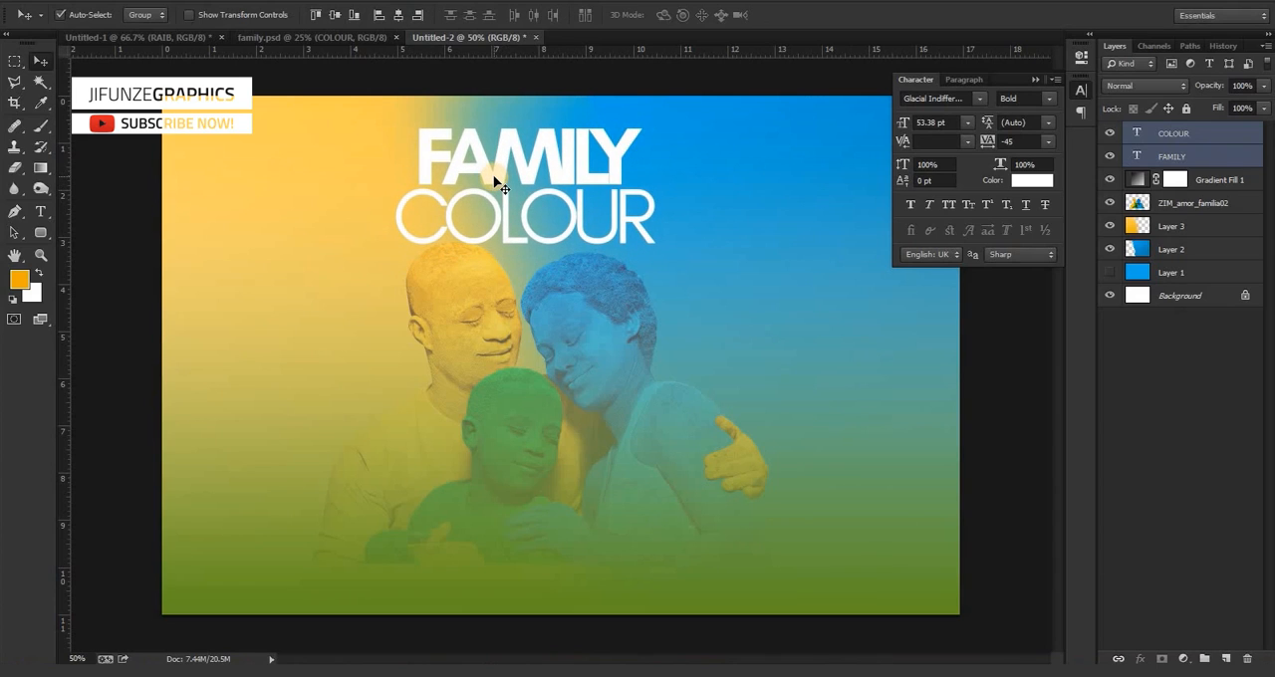
# Examine the tagline text at the foot of the family.psd poster up close.
pyautogui.click(278, 39)
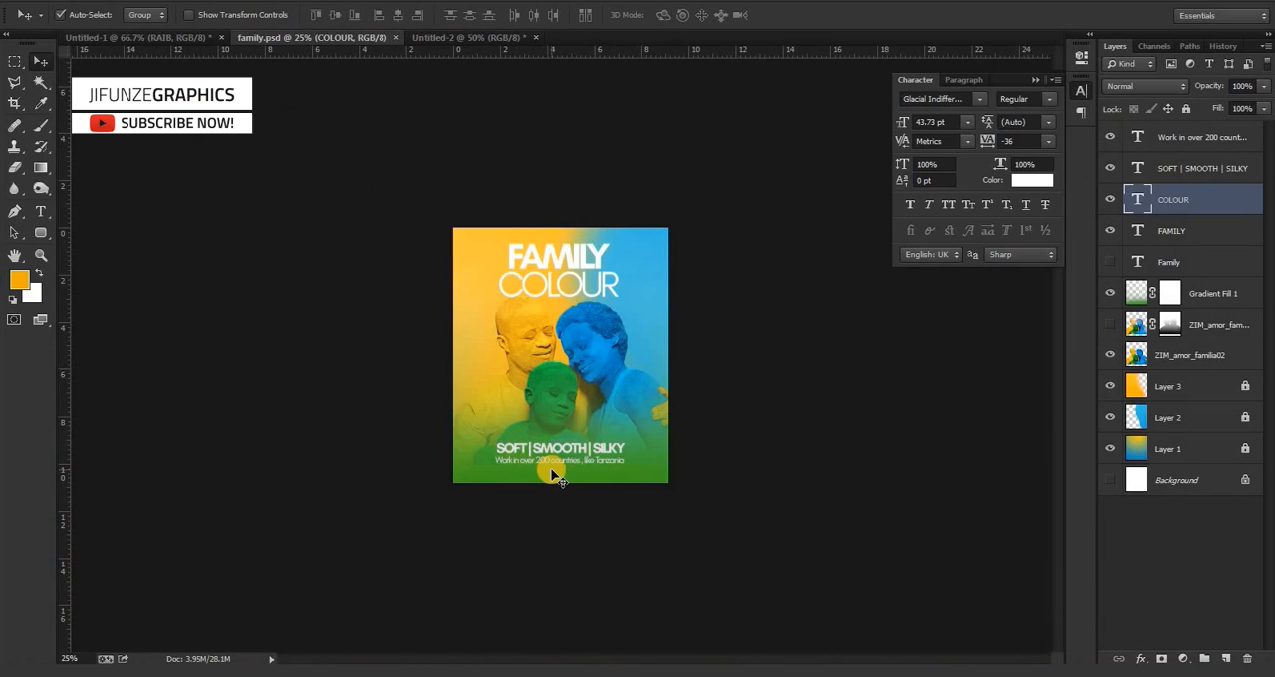
pyautogui.hotkey('ctrl', '+')
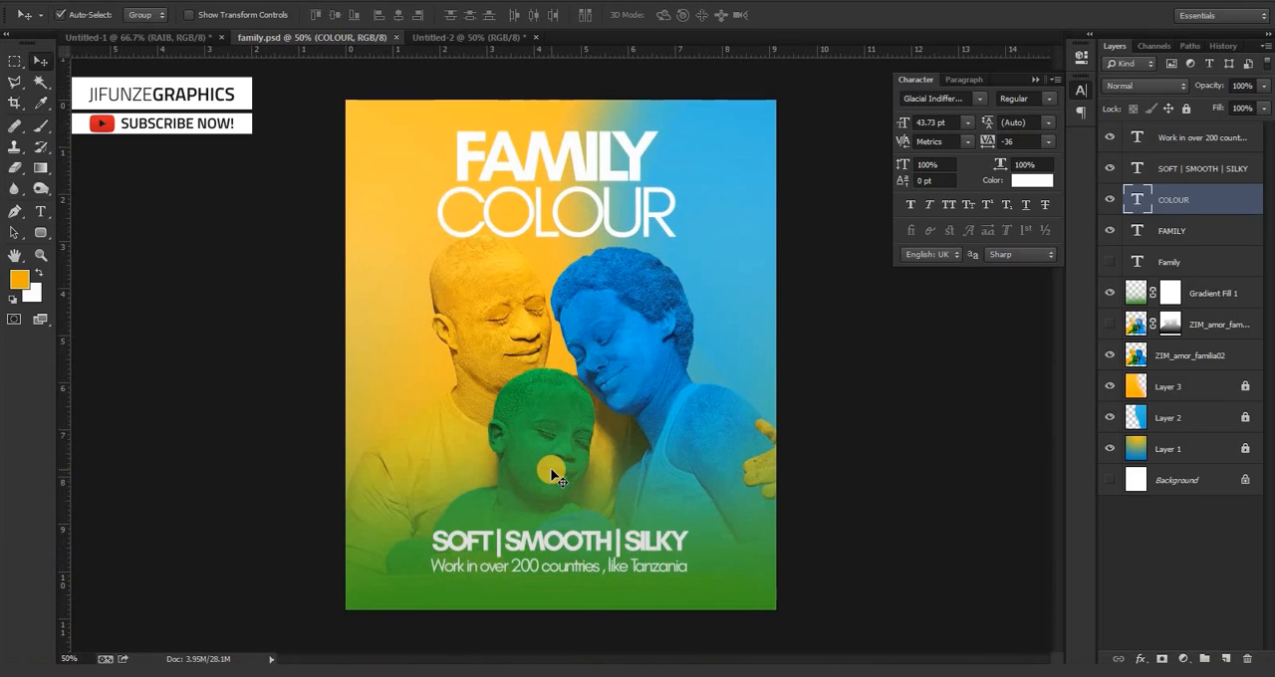
pyautogui.hotkey('ctrl', '+')
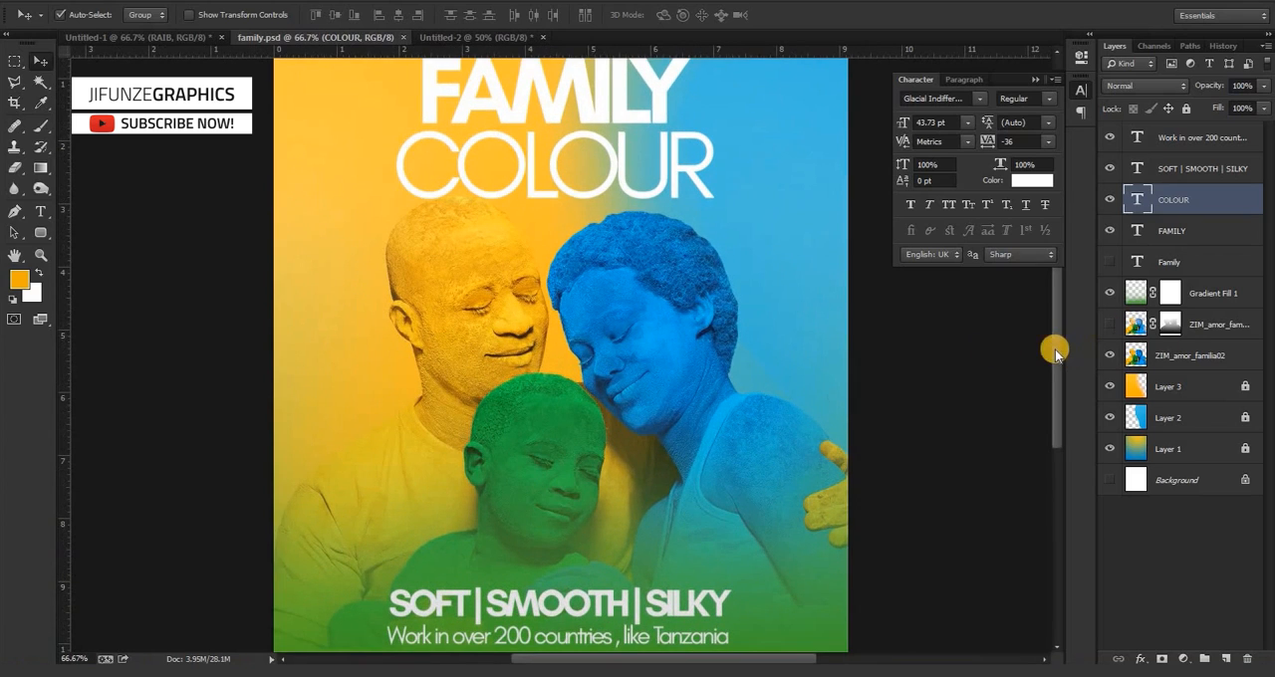
pyautogui.scroll(-3, 1057, 392)
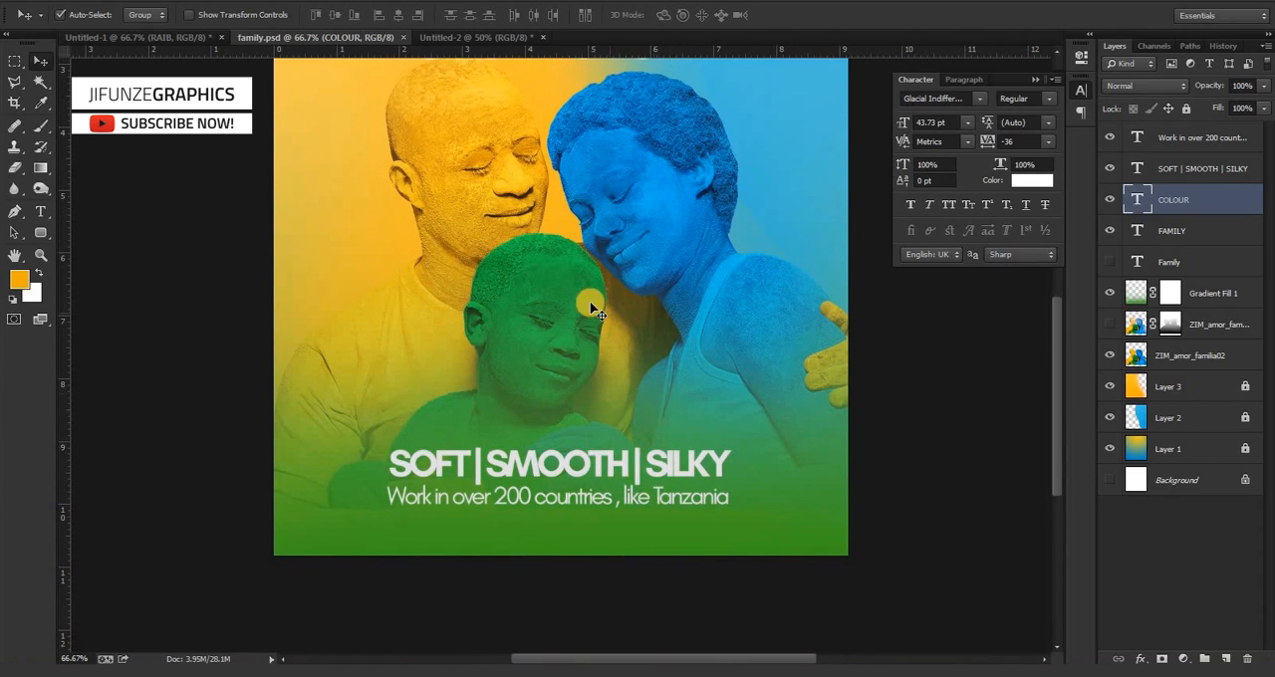
# In the Untitled-2 document, add the white bold text "SOFT | SMOOTH | SILKY" and place it near the poster's foot.
pyautogui.click(458, 37)
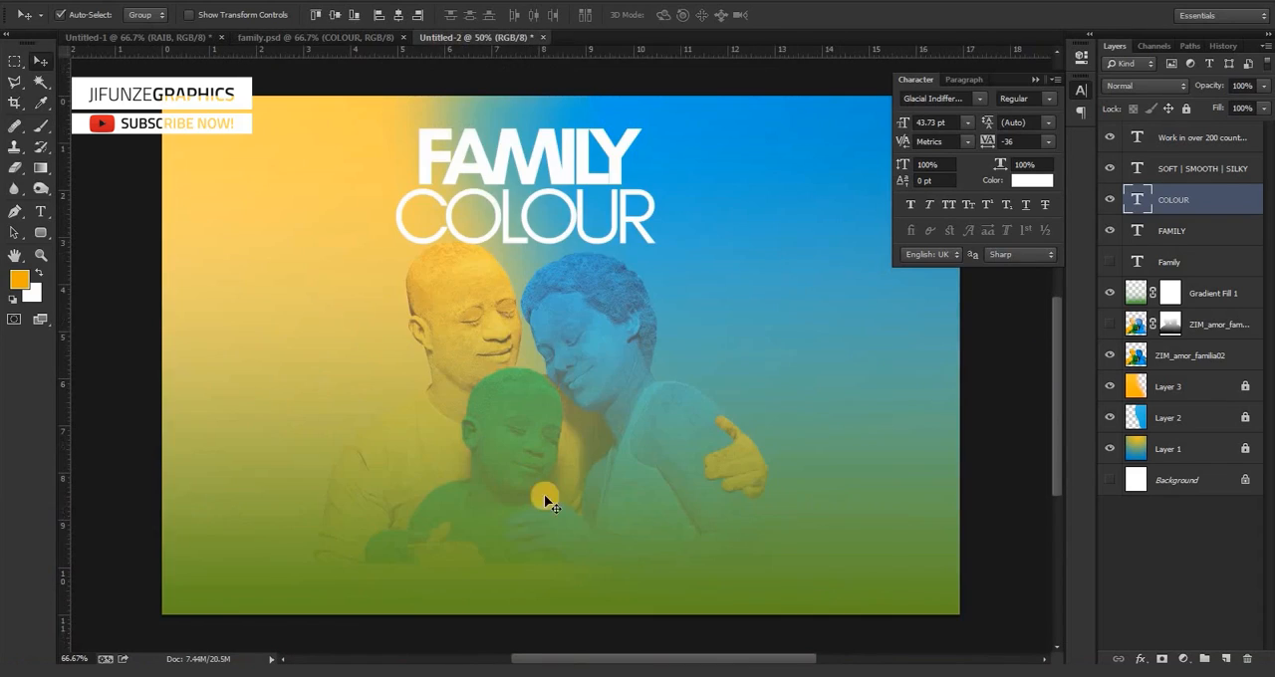
pyautogui.press('t')
pyautogui.click(433, 485)
pyautogui.write('SOFT')
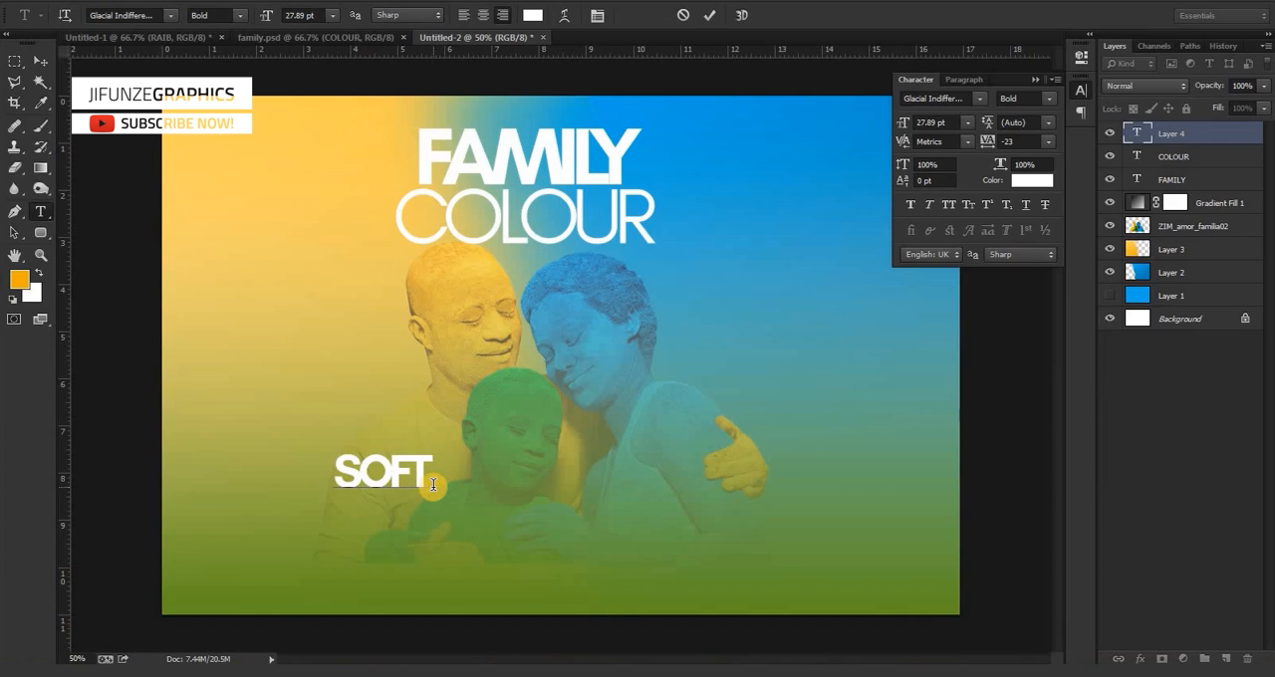
pyautogui.write(' I')
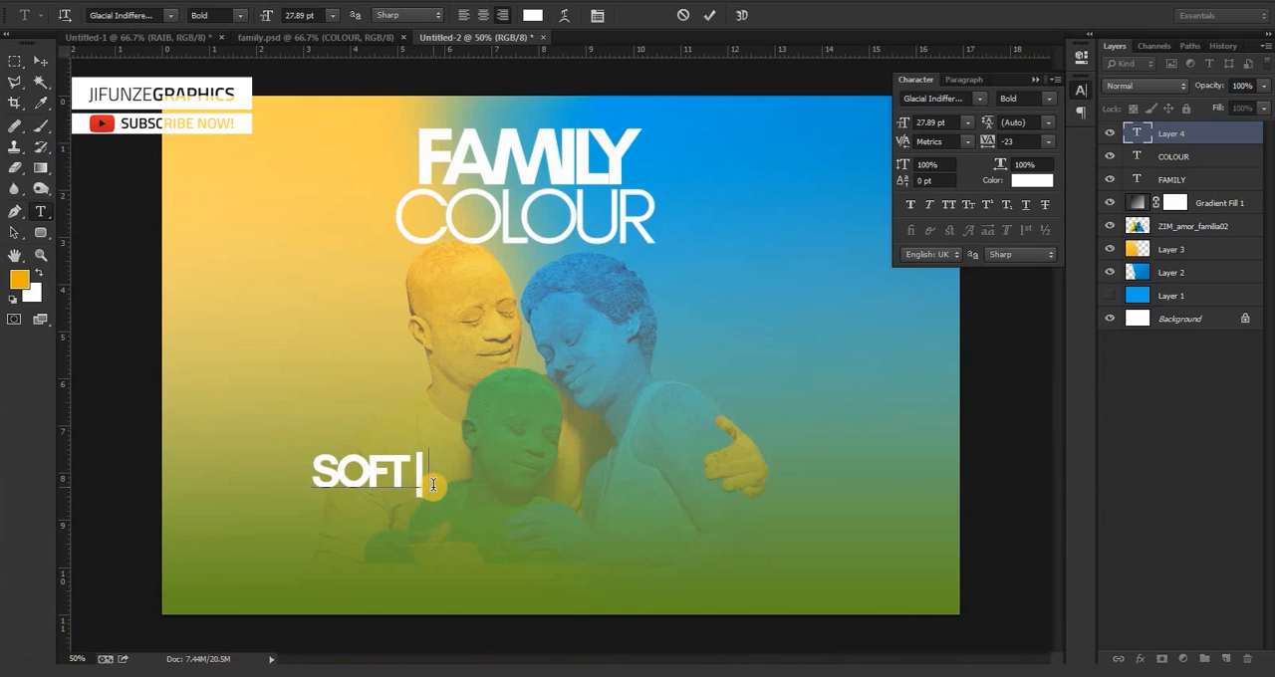
pyautogui.write(' SO')
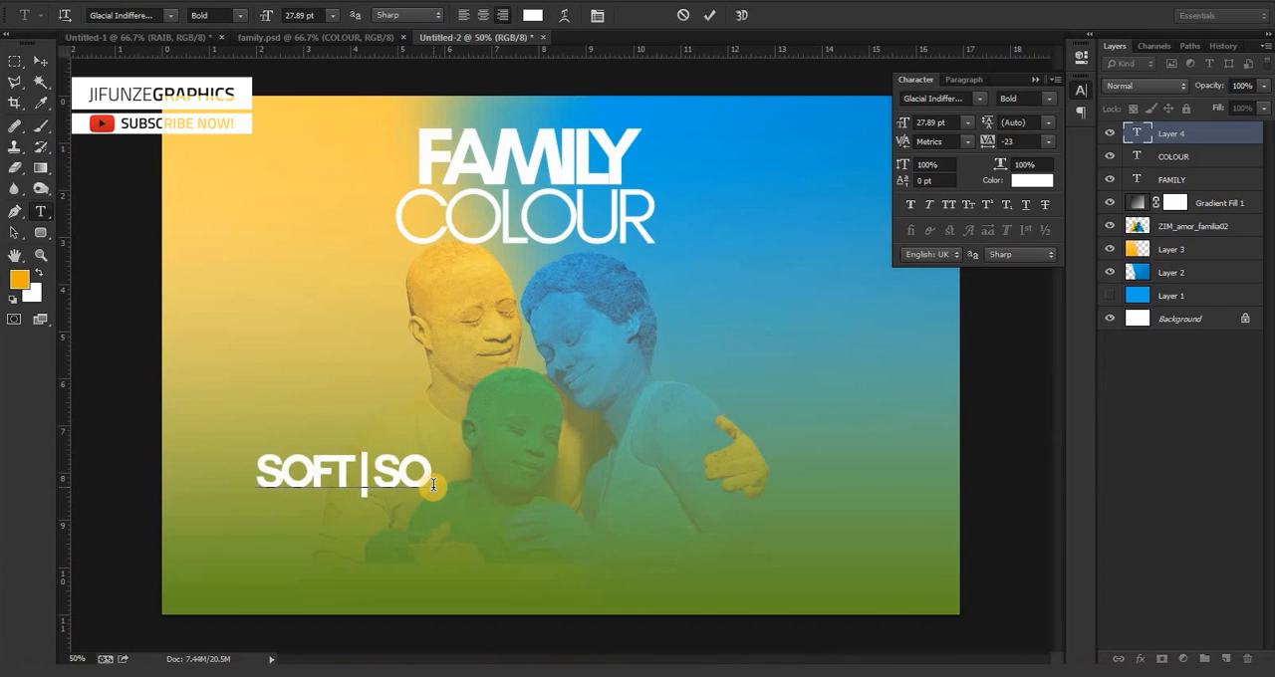
pyautogui.press('BackSpace')
pyautogui.write('MOOT')
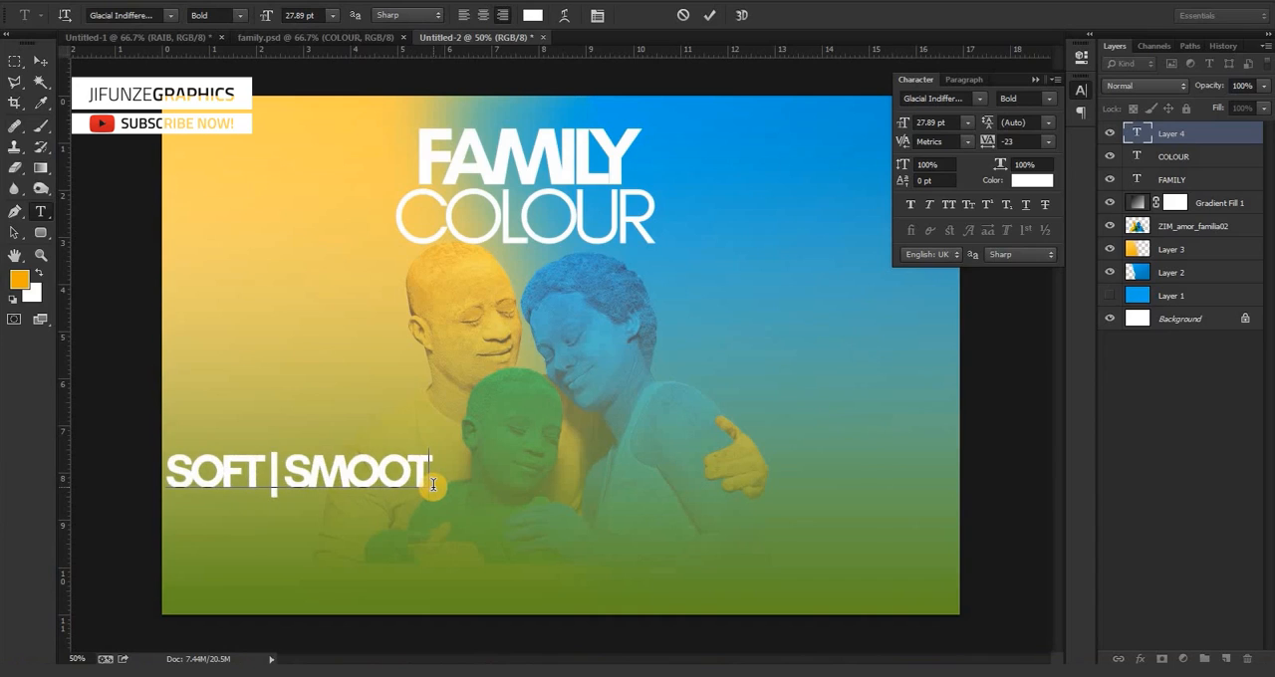
pyautogui.write('G')
pyautogui.press('BackSpace')
pyautogui.write('H')
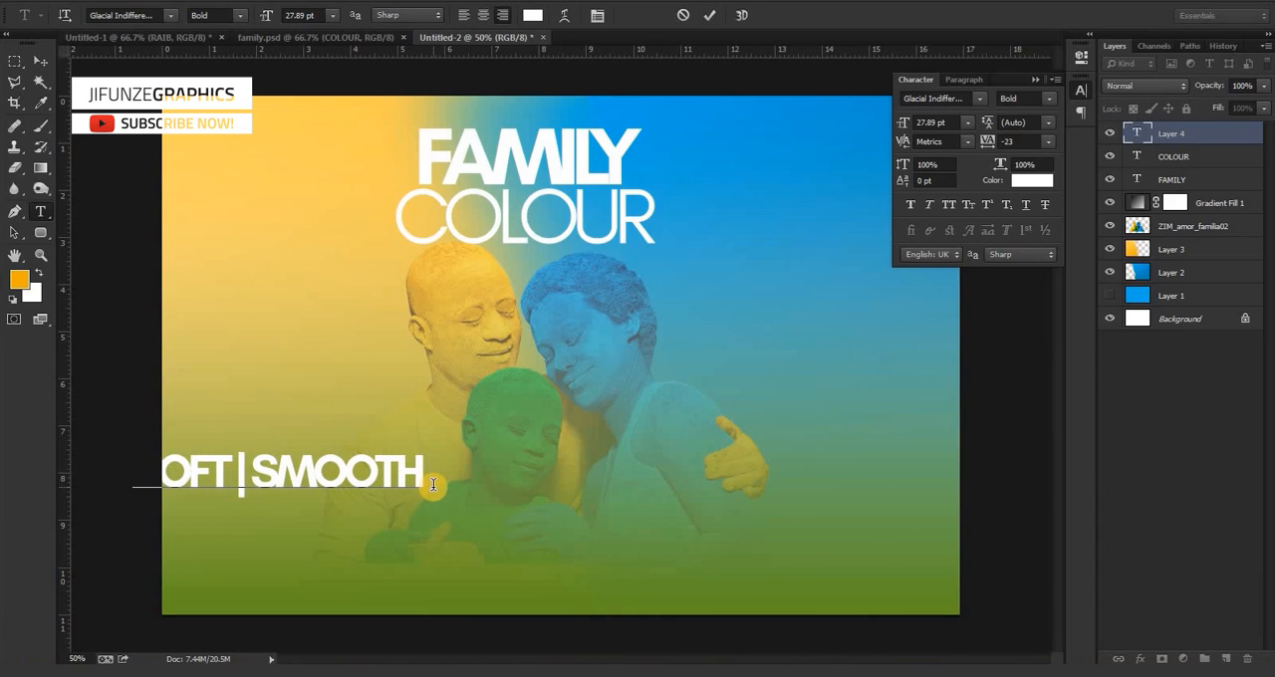
pyautogui.write(' | SILKY')
pyautogui.moveTo(448, 551); pyautogui.dragTo(735, 601)
# Change the SOFT | SMOOTH | SILKY text's font style to Regular.
pyautogui.hotkey('ctrl', 'a')
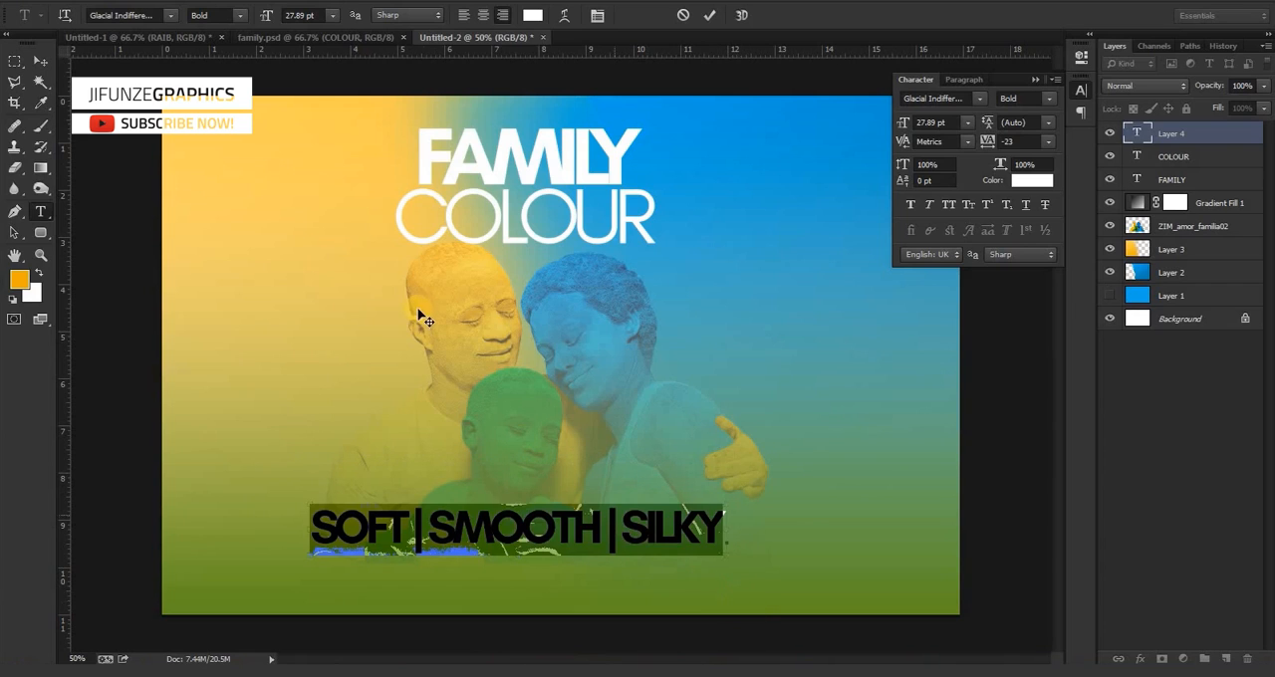
pyautogui.click(242, 14)
pyautogui.click(237, 38)
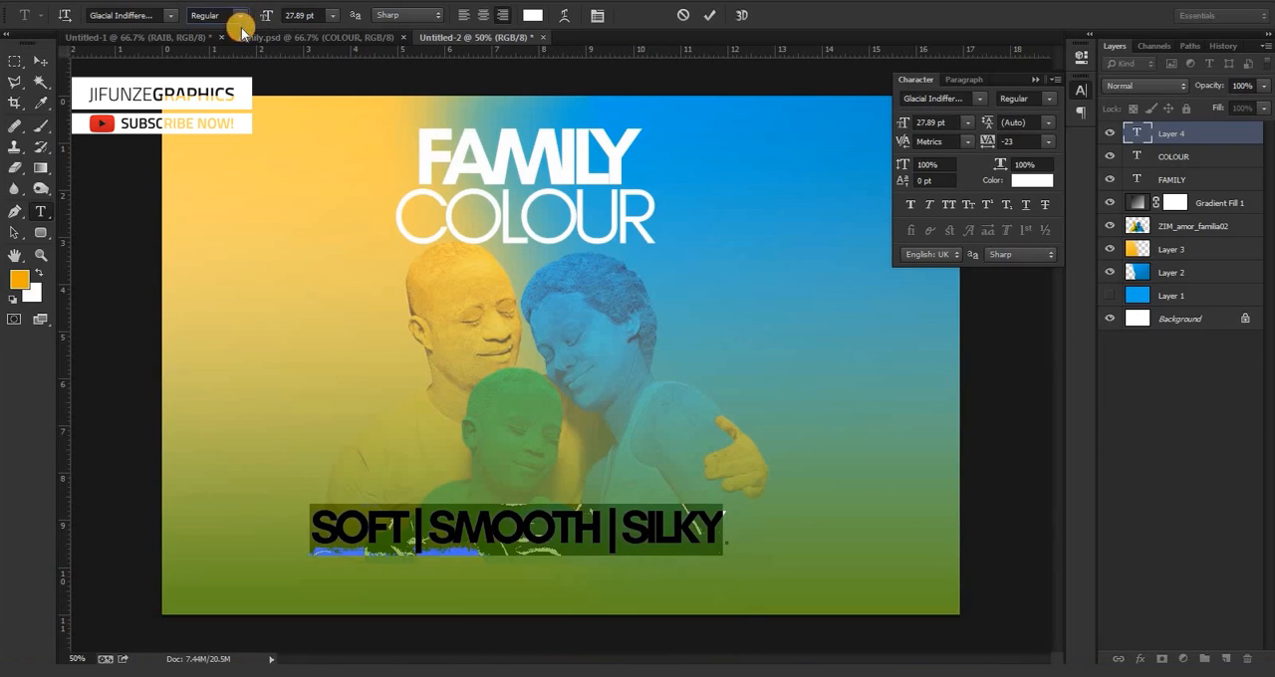
# Reduce the SOFT | SMOOTH | SILKY text to 24.89 pt and shift it slightly left, centred beneath the family.
pyautogui.click(562, 541)
pyautogui.hotkey('ctrl', 'a')
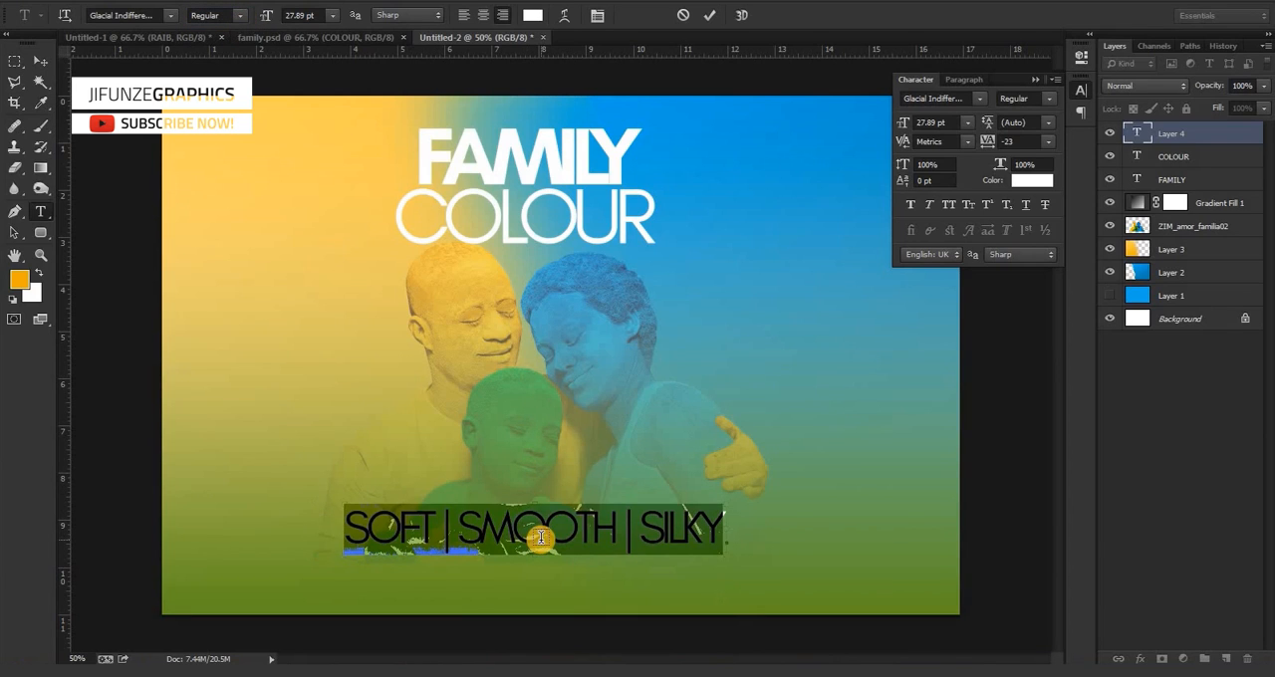
pyautogui.hotkey('ctrl', 'shift', ',')
pyautogui.hotkey('ctrl', 'shift', ',')
pyautogui.hotkey('ctrl', 'shift', ',')
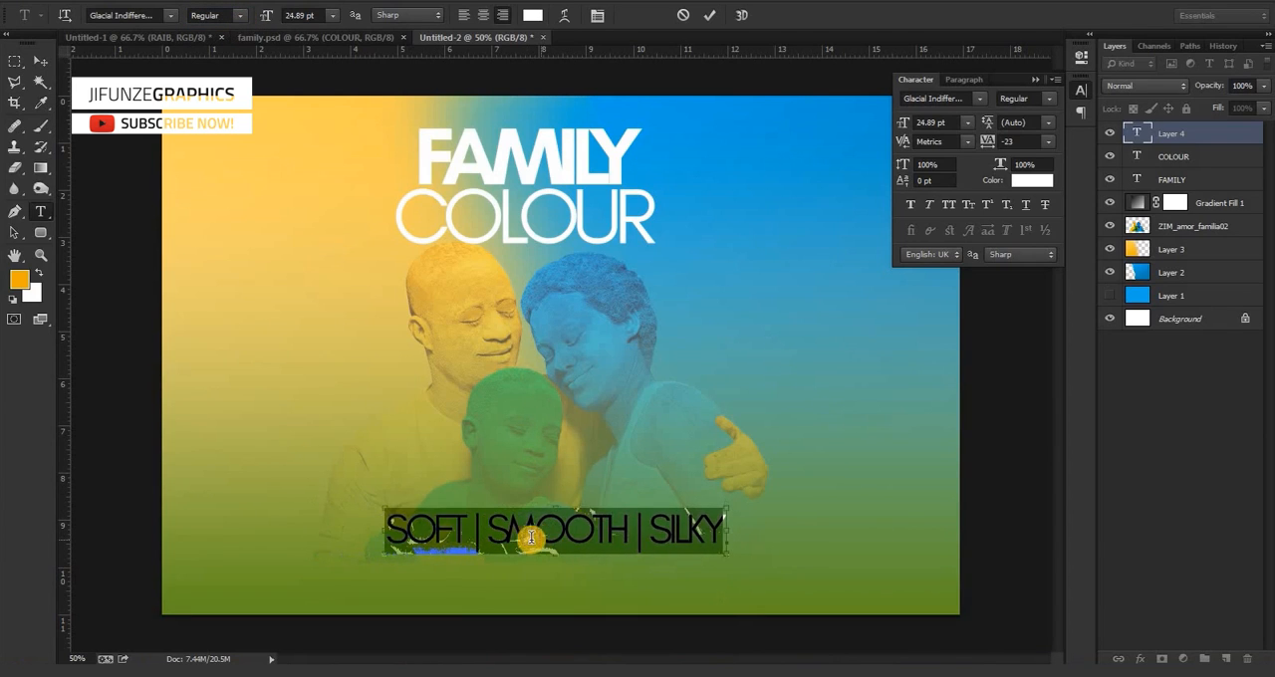
pyautogui.click(38, 60)
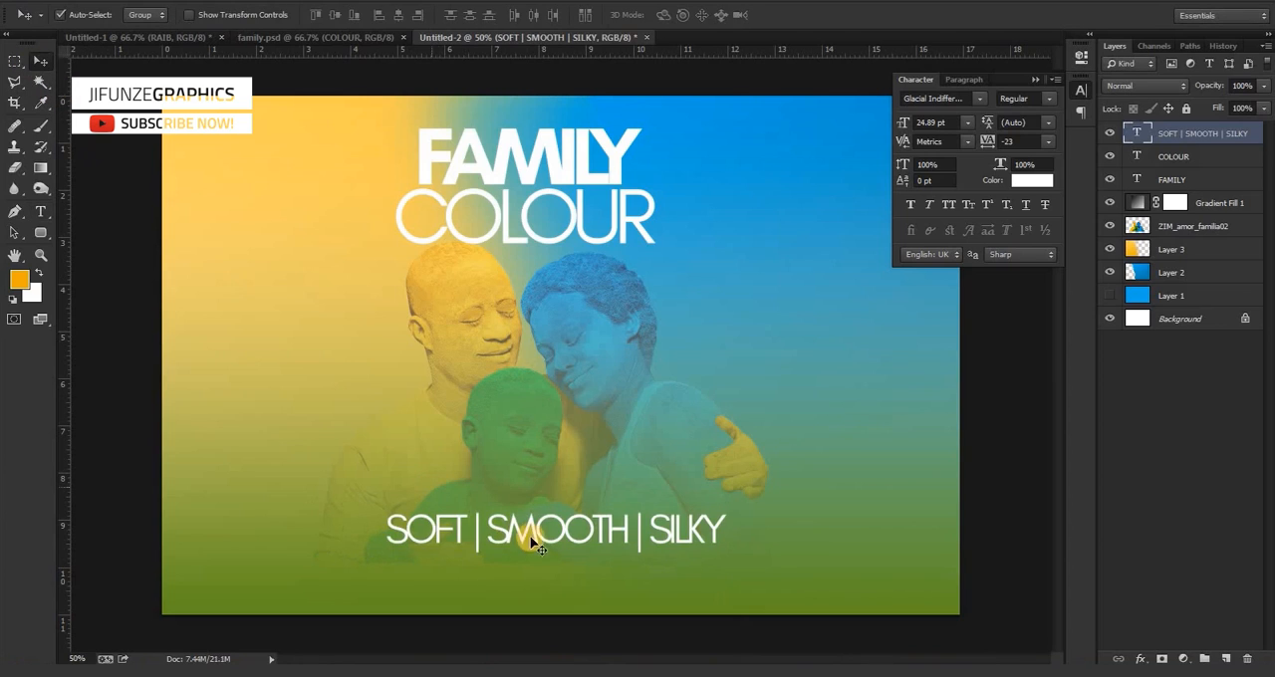
pyautogui.moveTo(534, 536)
pyautogui.mouseDown()
pyautogui.moveTo(497, 543)
pyautogui.moveTo(516, 541)
pyautogui.mouseUp()
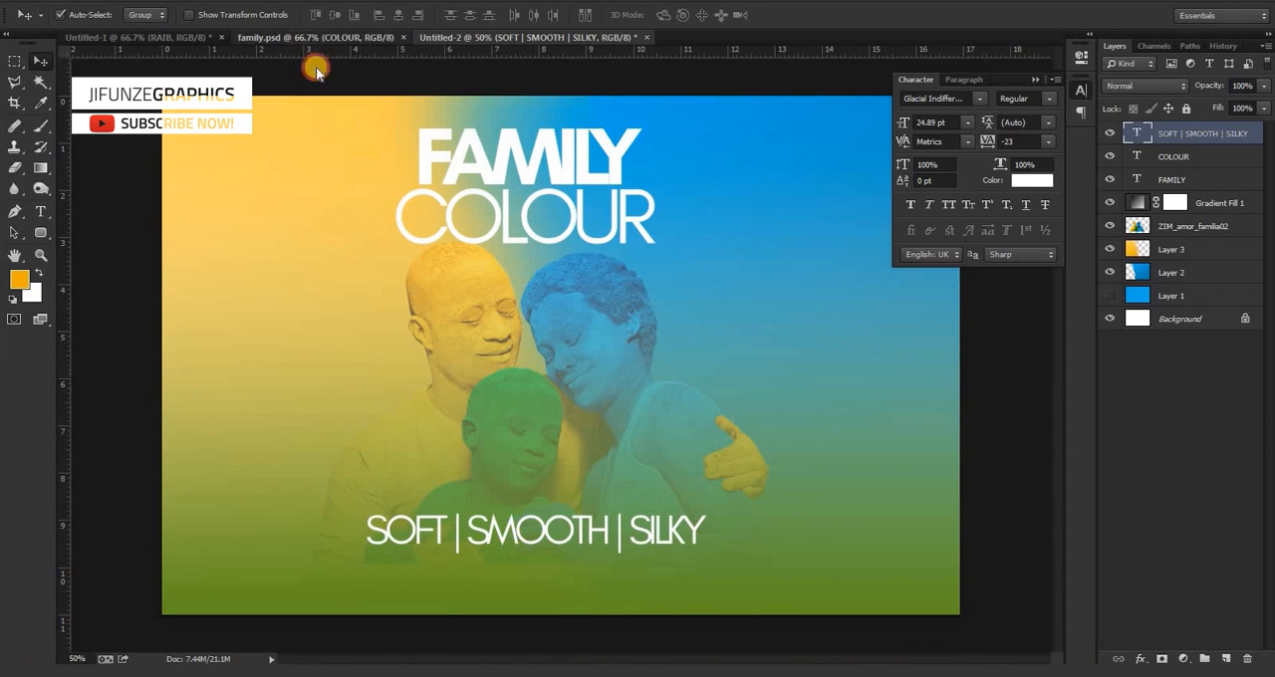
# Copy the "Work in over 200 countries , like Tanzania" text layer from family.psd into Untitled-2 and position it beneath SOFT | SMOOTH | SILKY.
pyautogui.click(305, 38)
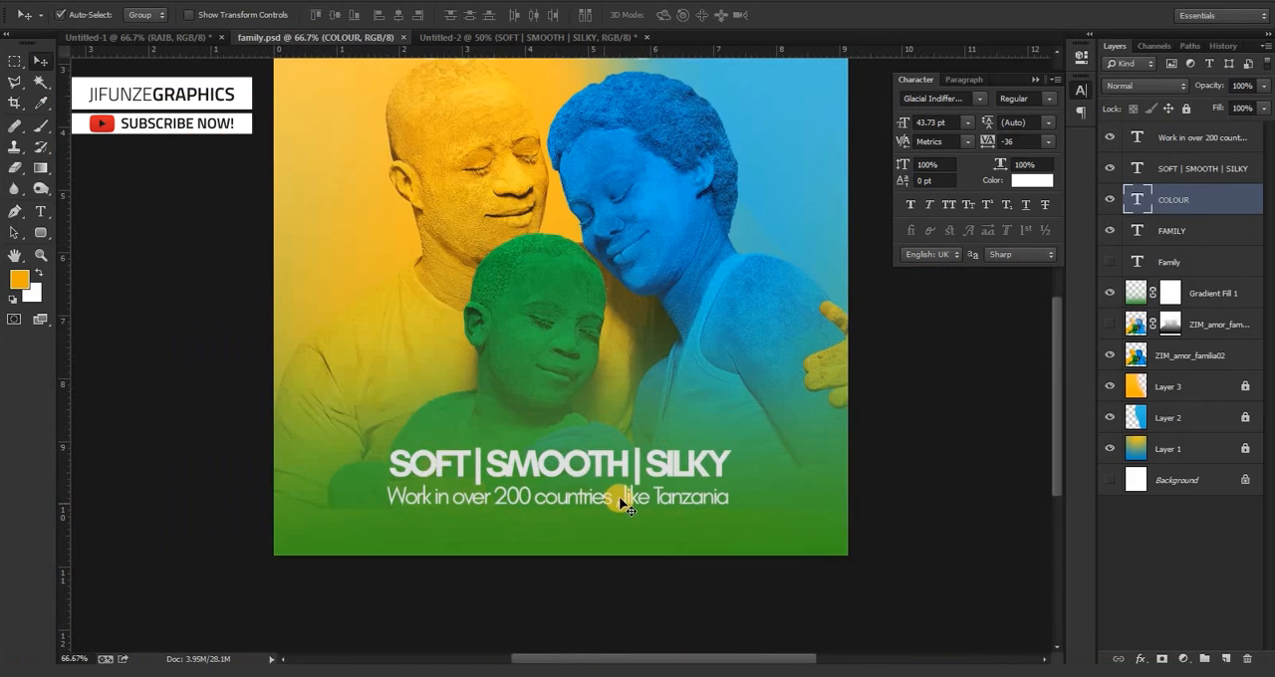
pyautogui.moveTo(562, 508); pyautogui.dragTo(564, 567)
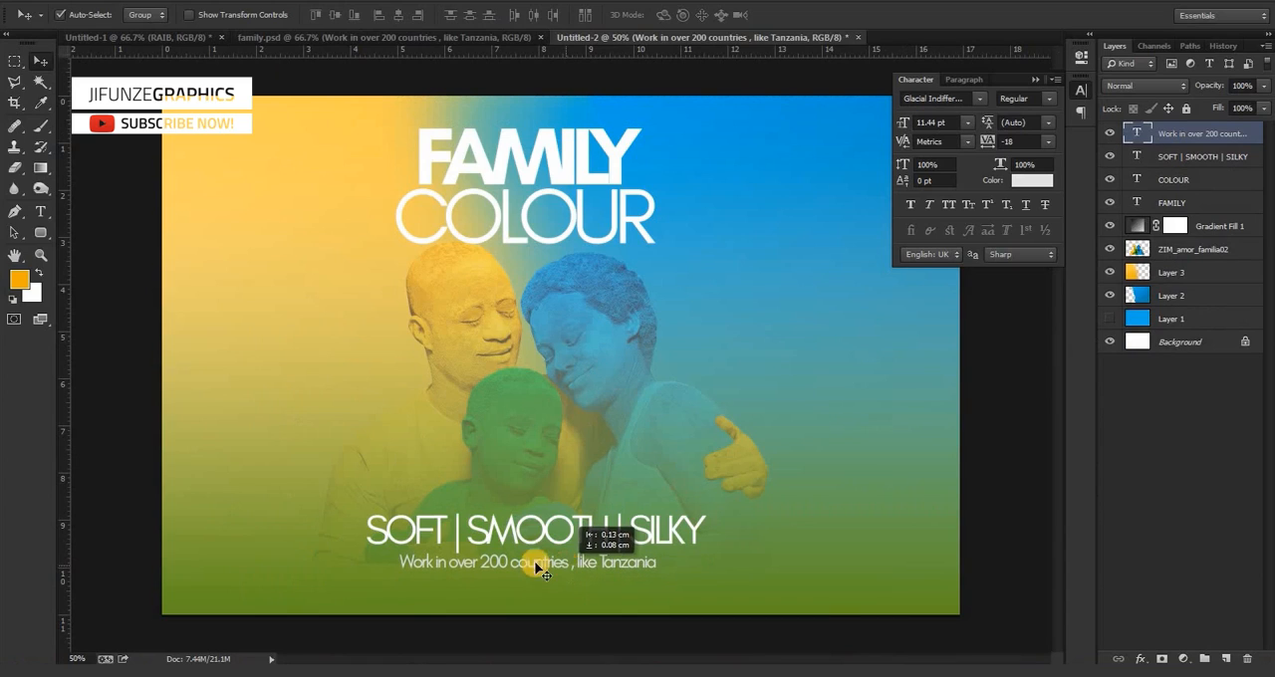
pyautogui.press('Left')
pyautogui.press('Left')
pyautogui.press('Left')
pyautogui.press('Left')
pyautogui.press('Up')
pyautogui.press('Up')
pyautogui.press('Up')
pyautogui.press('Up')
pyautogui.press('Right')
pyautogui.press('Right')
pyautogui.press('Down')
pyautogui.press('Down')
pyautogui.press('Right')
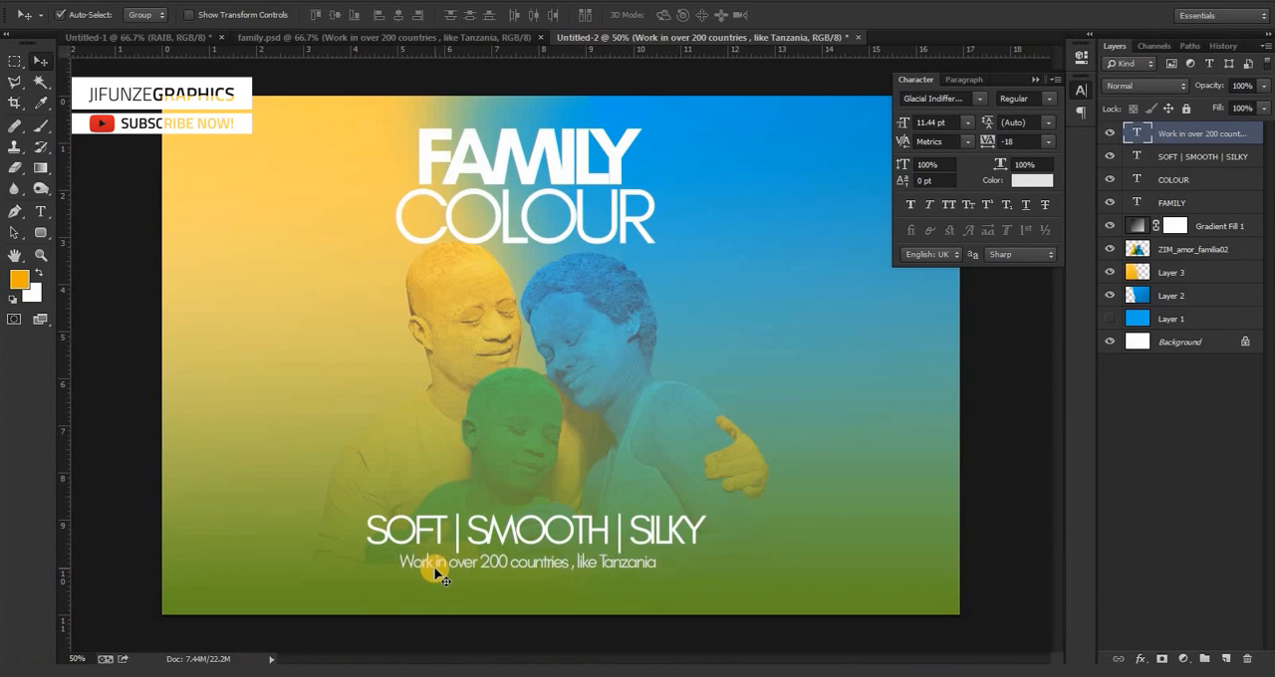
pyautogui.hotkey('ctrl', '-')
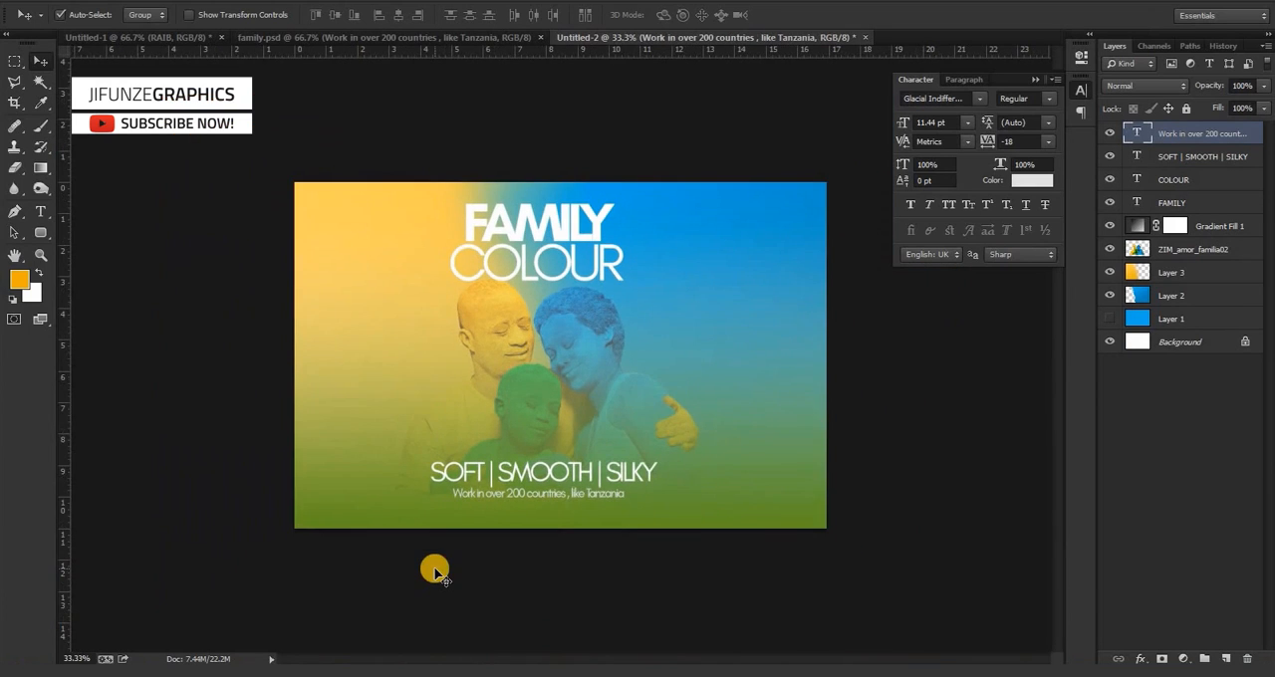
pyautogui.hotkey('ctrl', '+')
pyautogui.hotkey('ctrl', '-')
pyautogui.hotkey('ctrl', '+')
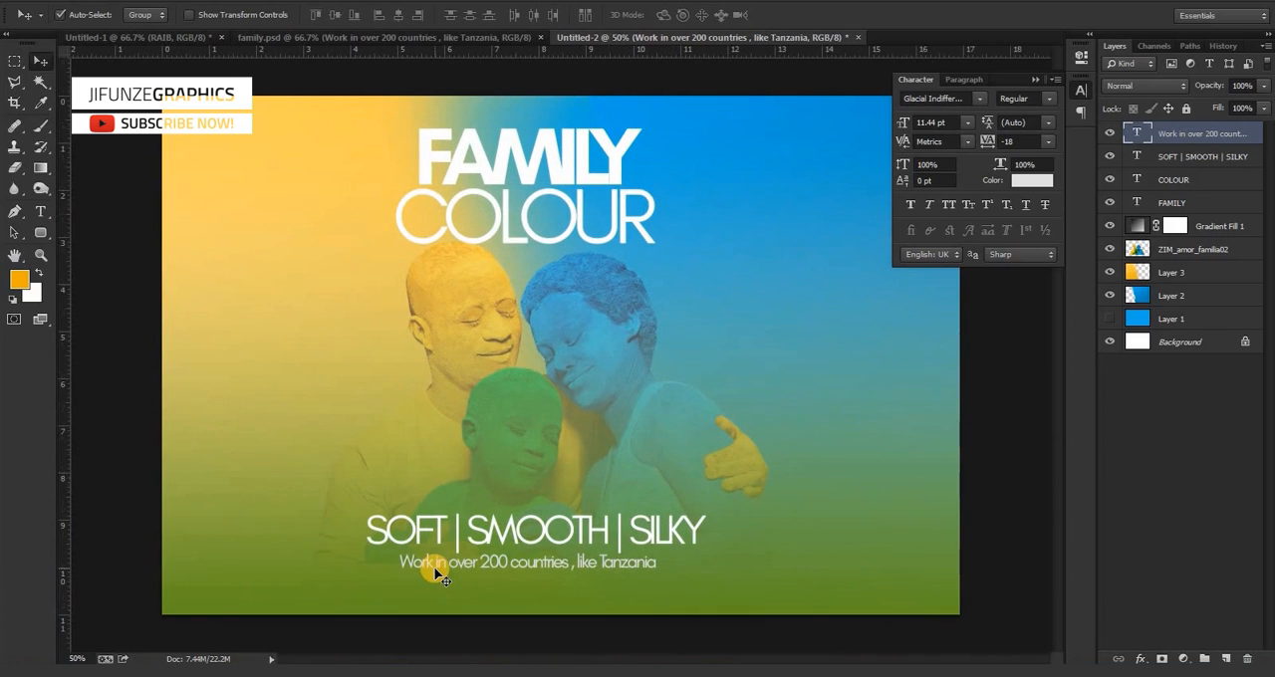
# Set the Eraser tool's opacity to 12% and rasterize the Gradient Fill 1 layer.
pyautogui.click(459, 268)
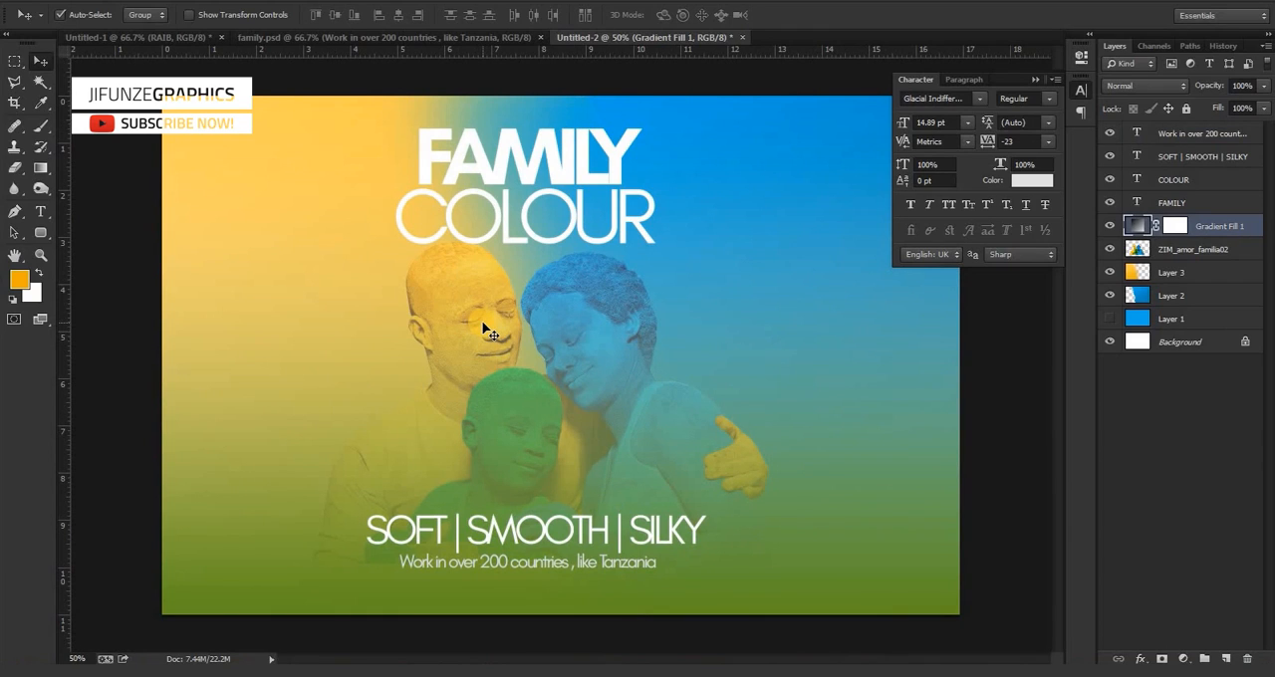
pyautogui.press('e')
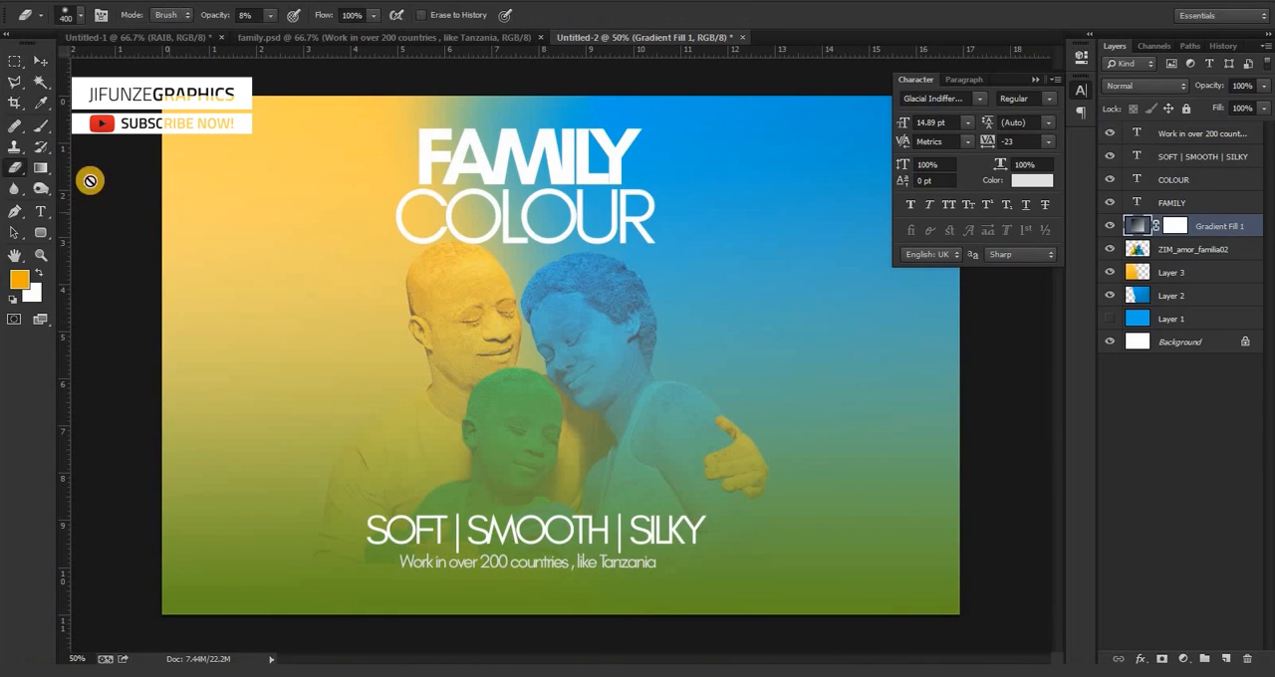
pyautogui.rightClick(14, 167)
pyautogui.click(71, 172)
pyautogui.click(270, 18)
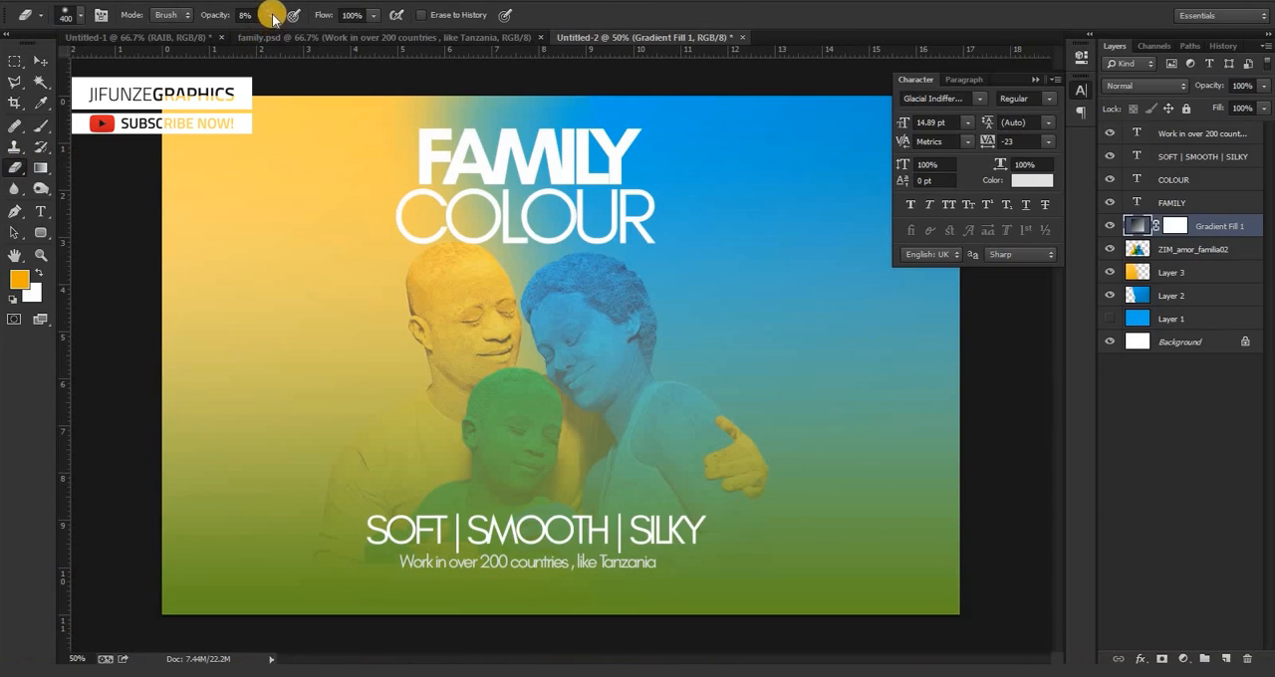
pyautogui.moveTo(270, 27); pyautogui.dragTo(276, 39)
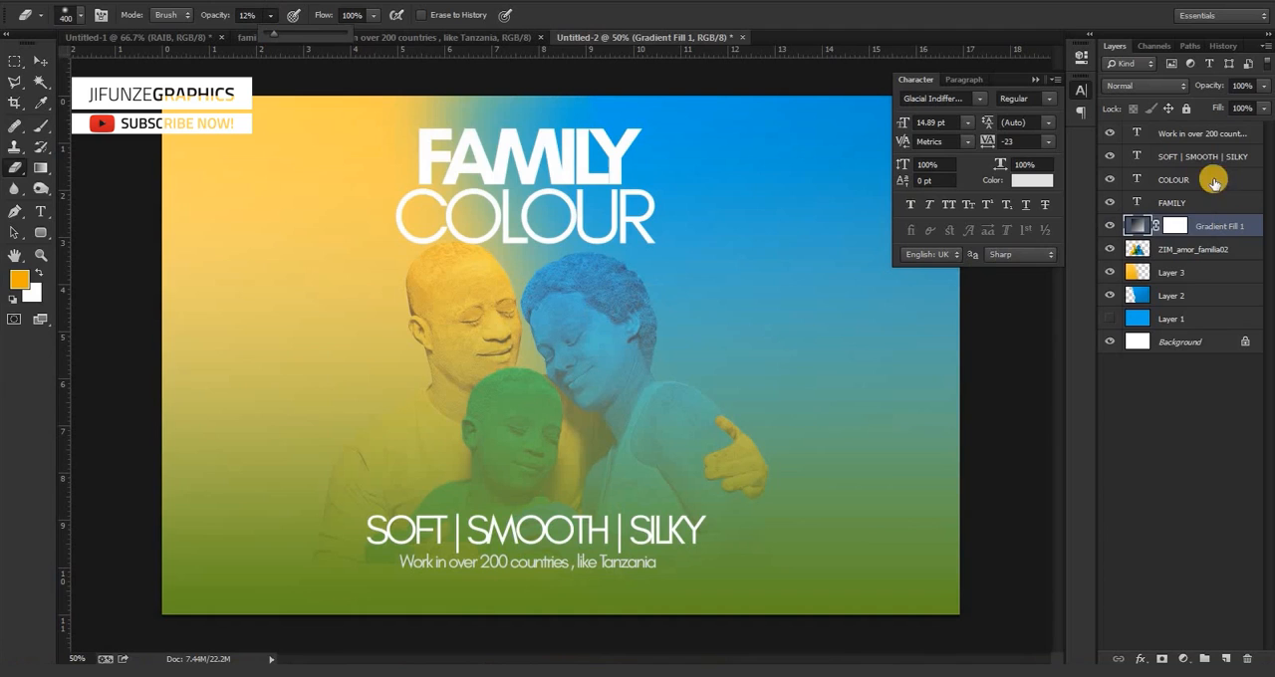
pyautogui.rightClick(1199, 228)
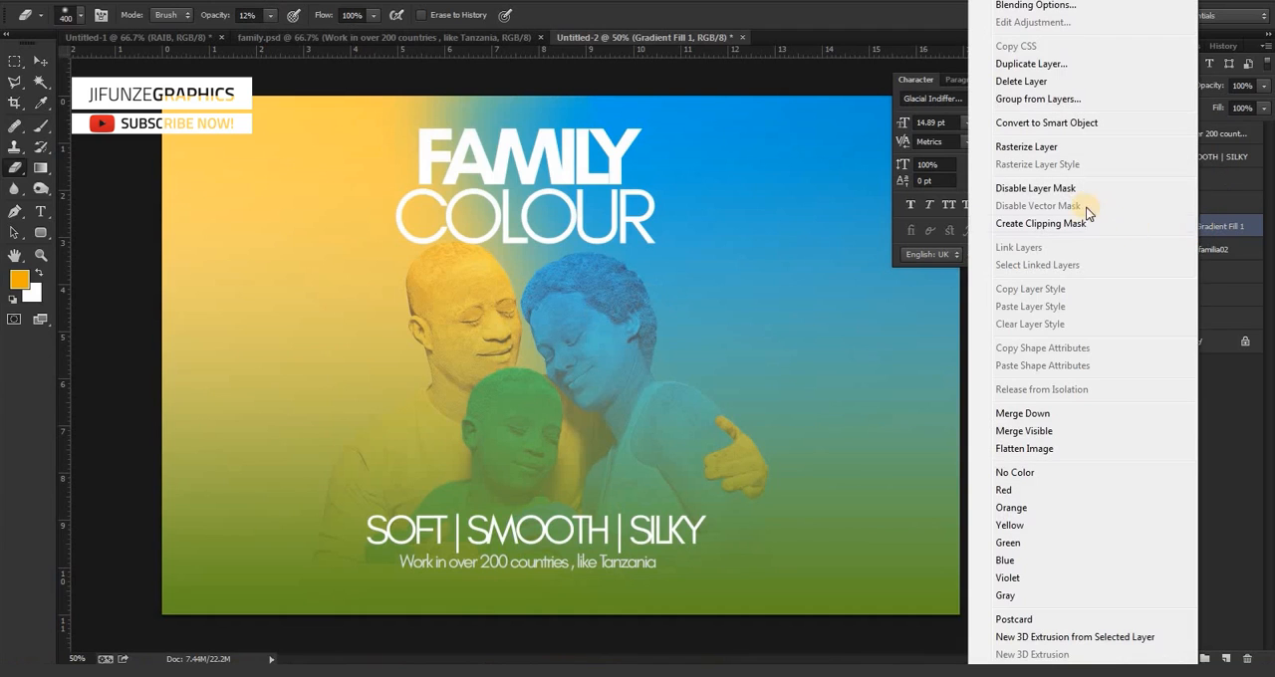
pyautogui.click(1060, 154)
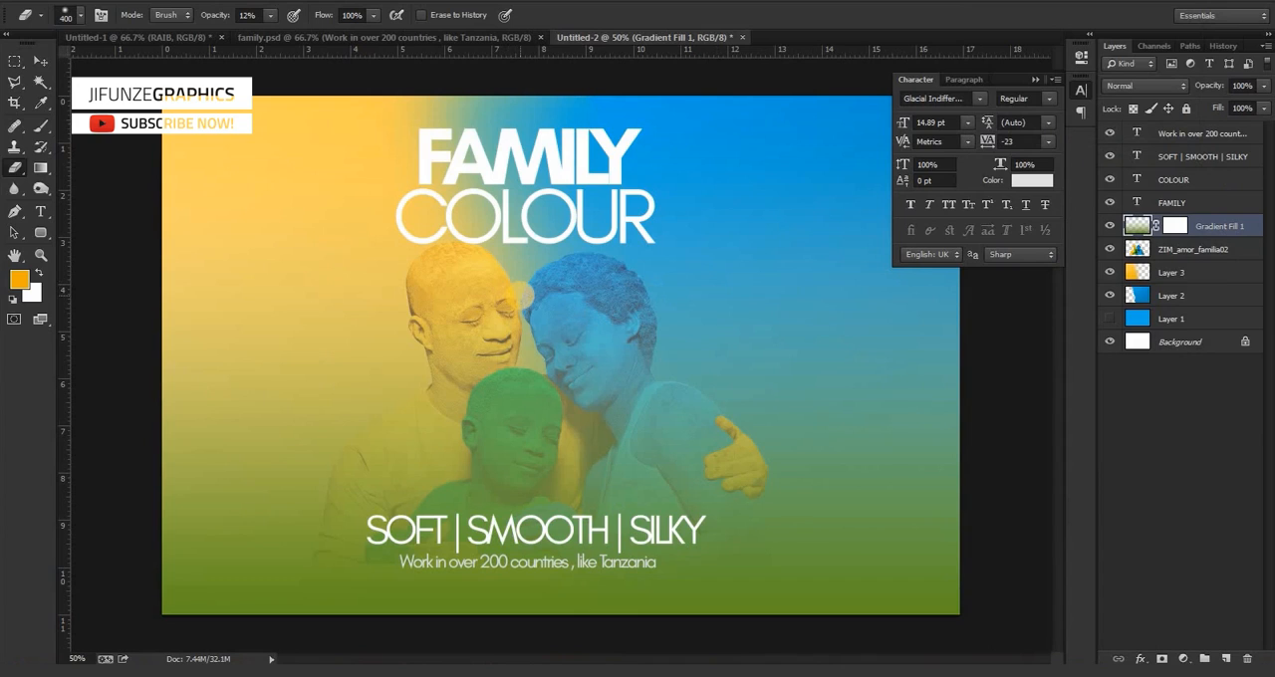
# Softly erase the Gradient Fill 1 layer over the family's faces, shoulders and surroundings to bring back their strong colours.
pyautogui.moveTo(536, 298)
pyautogui.mouseDown()
pyautogui.moveTo(584, 307)
pyautogui.moveTo(614, 336)
pyautogui.mouseUp()
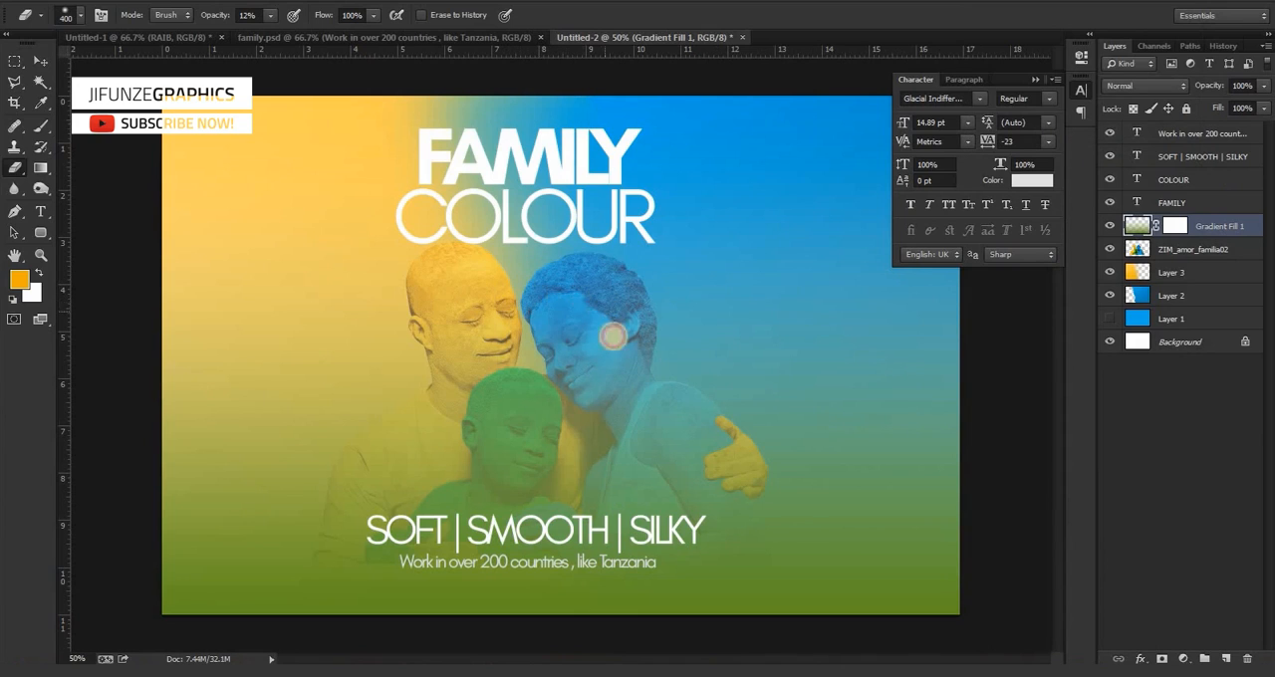
pyautogui.click(465, 311)
pyautogui.click(549, 314)
pyautogui.click(621, 348)
pyautogui.click(486, 431)
pyautogui.click(376, 415)
pyautogui.moveTo(377, 416)
pyautogui.mouseDown()
pyautogui.moveTo(325, 458)
pyautogui.moveTo(311, 417)
pyautogui.moveTo(425, 320)
pyautogui.mouseUp()
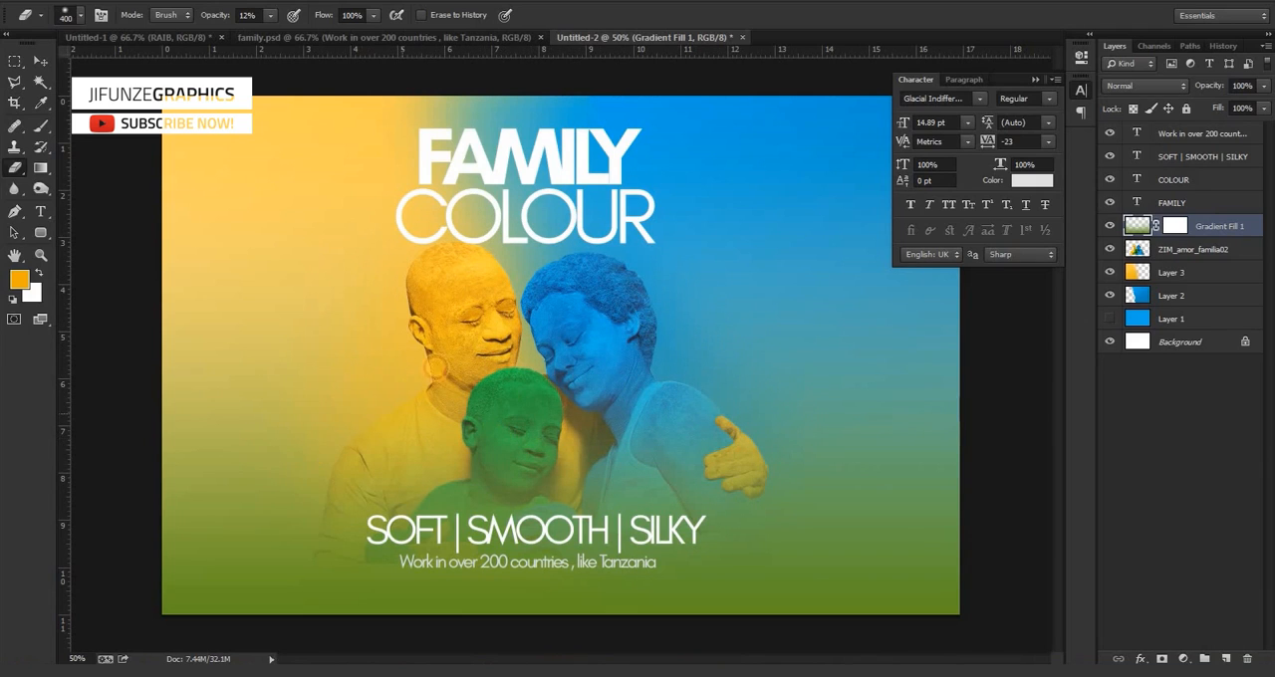
pyautogui.click(684, 401)
pyautogui.click(643, 348)
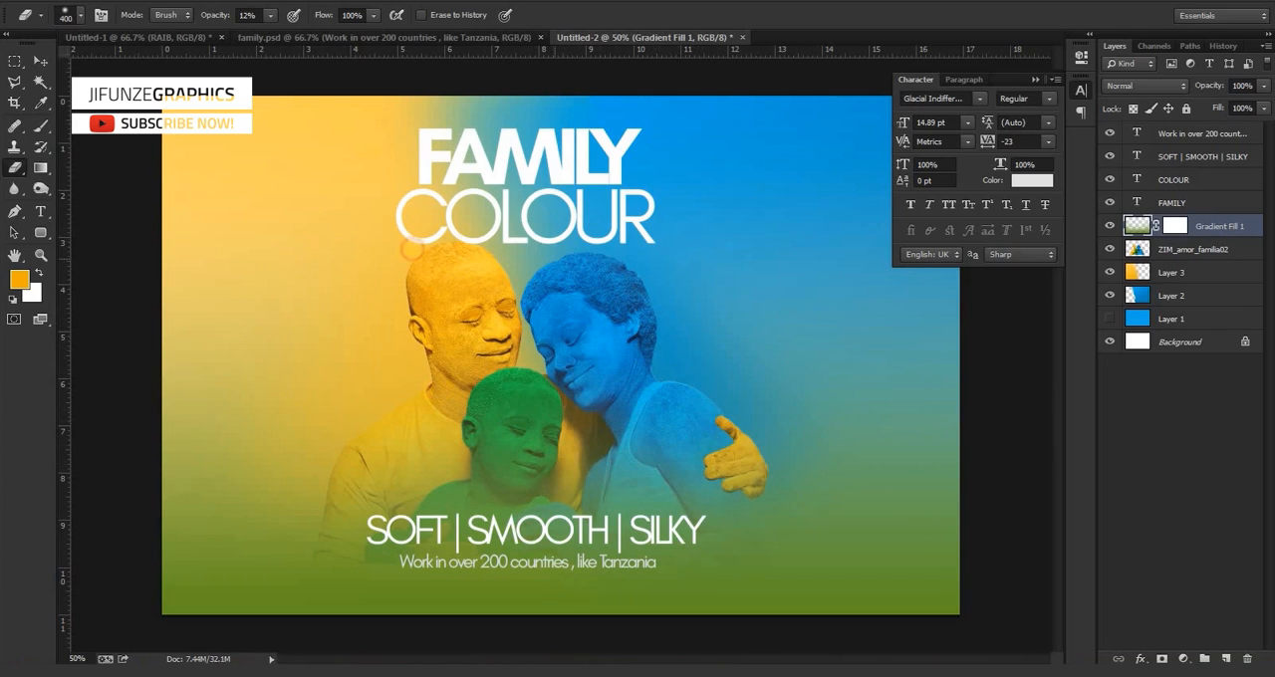
pyautogui.click(369, 395)
pyautogui.click(390, 264)
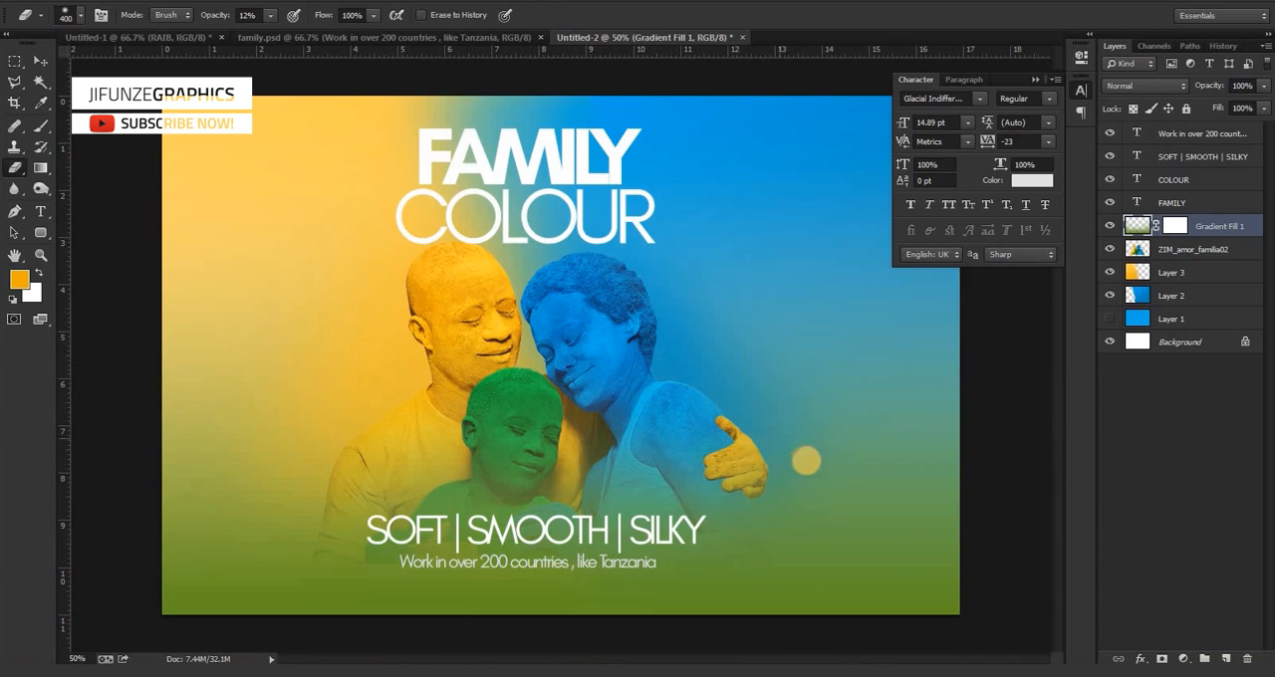
# Try enlarging the ZIM_amor_familia02 family cutout proportionally behind the text, and undo the scaling.
pyautogui.click(39, 61)
pyautogui.hotkey('ctrl', '-')
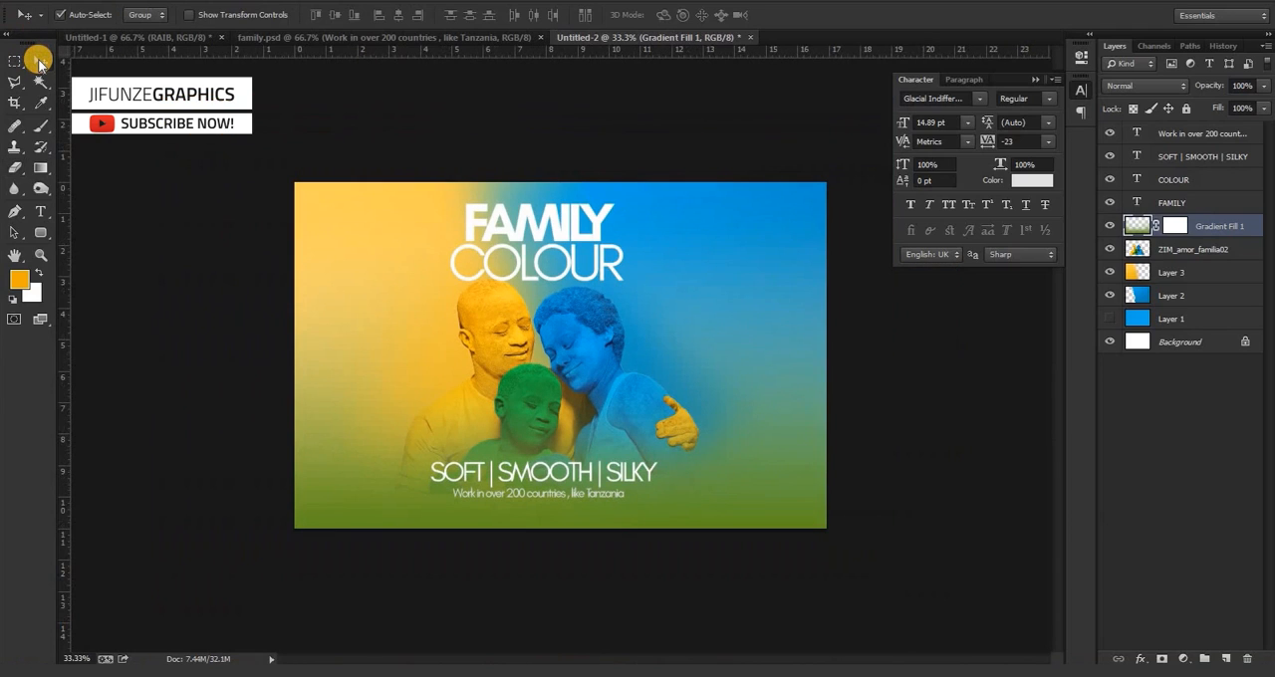
pyautogui.click(587, 315)
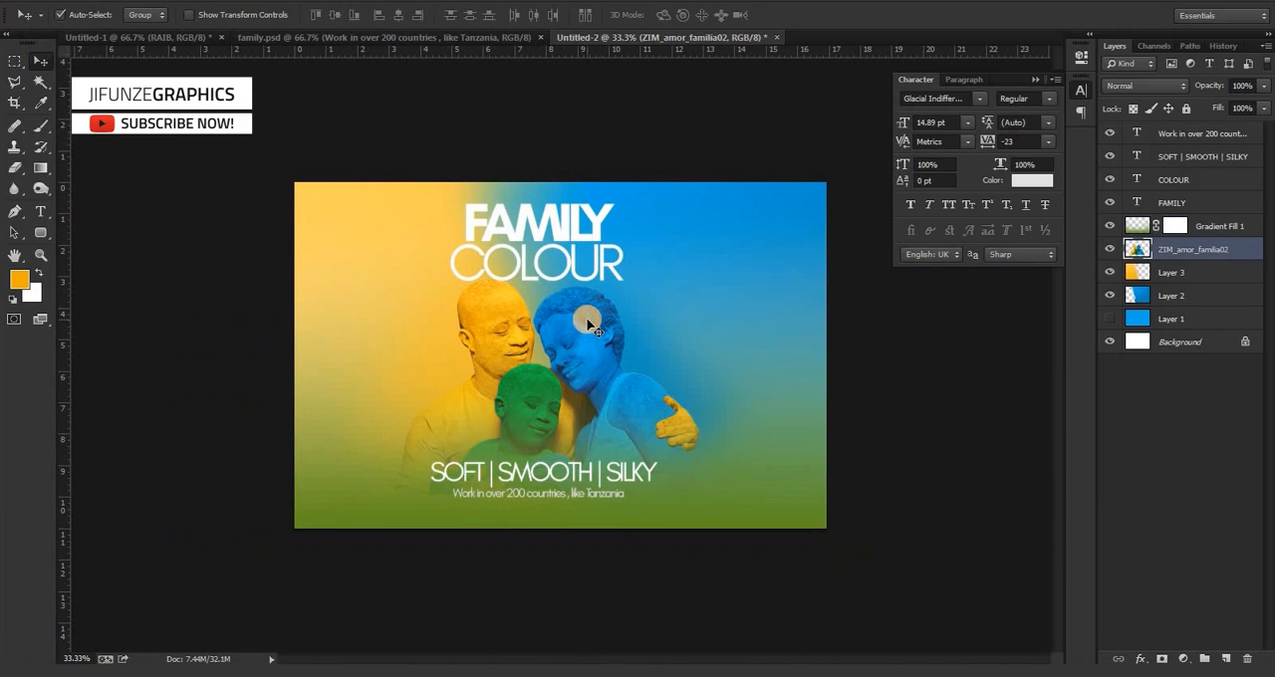
pyautogui.hotkey('ctrl', 't')
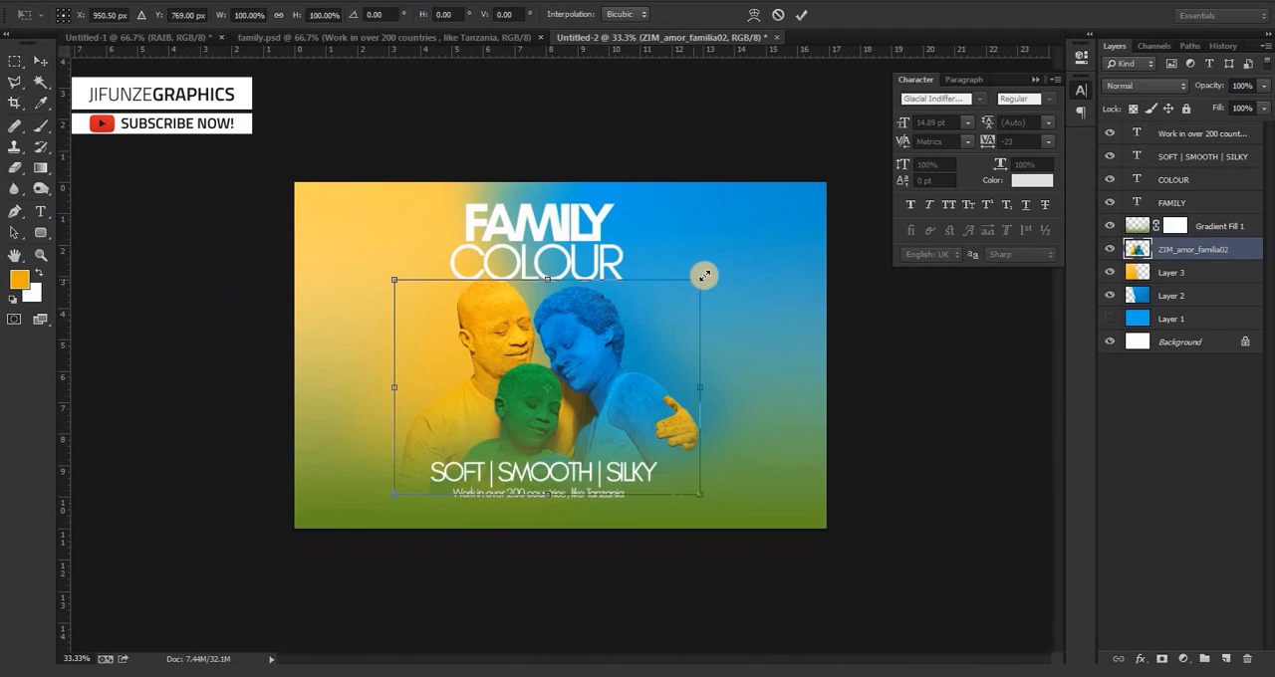
pyautogui.moveTo(704, 276); pyautogui.dragTo(748, 249)
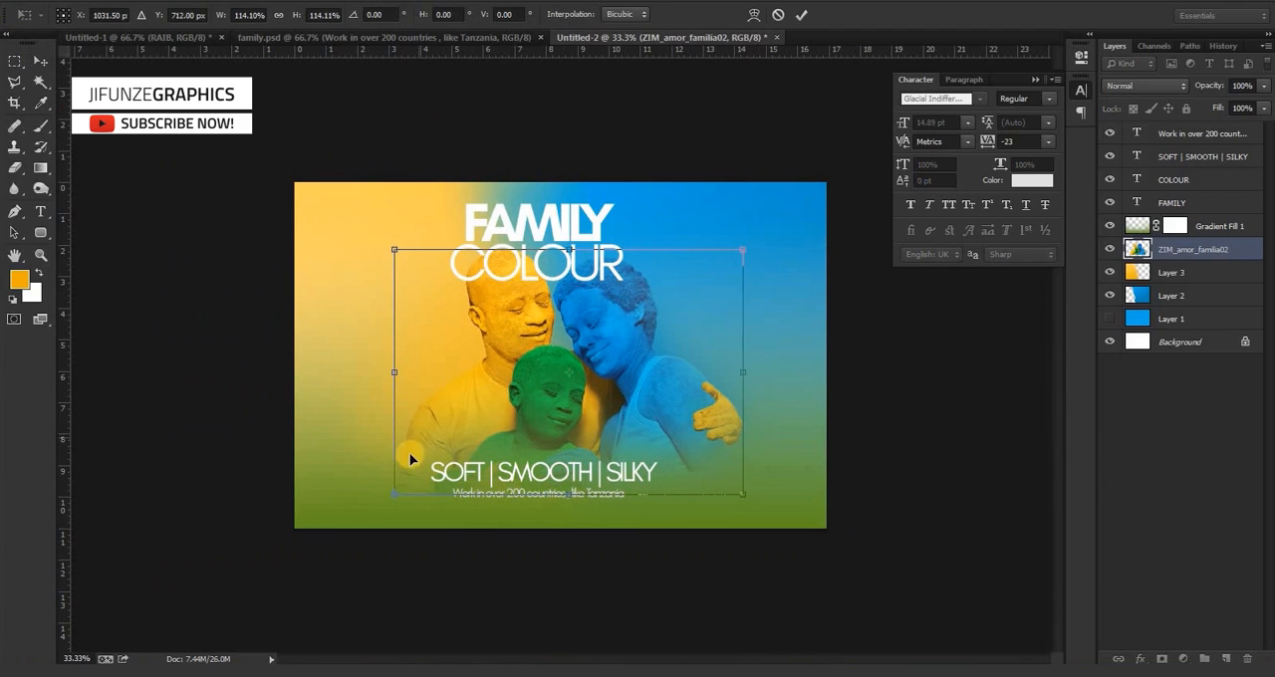
pyautogui.moveTo(395, 494); pyautogui.dragTo(352, 522)
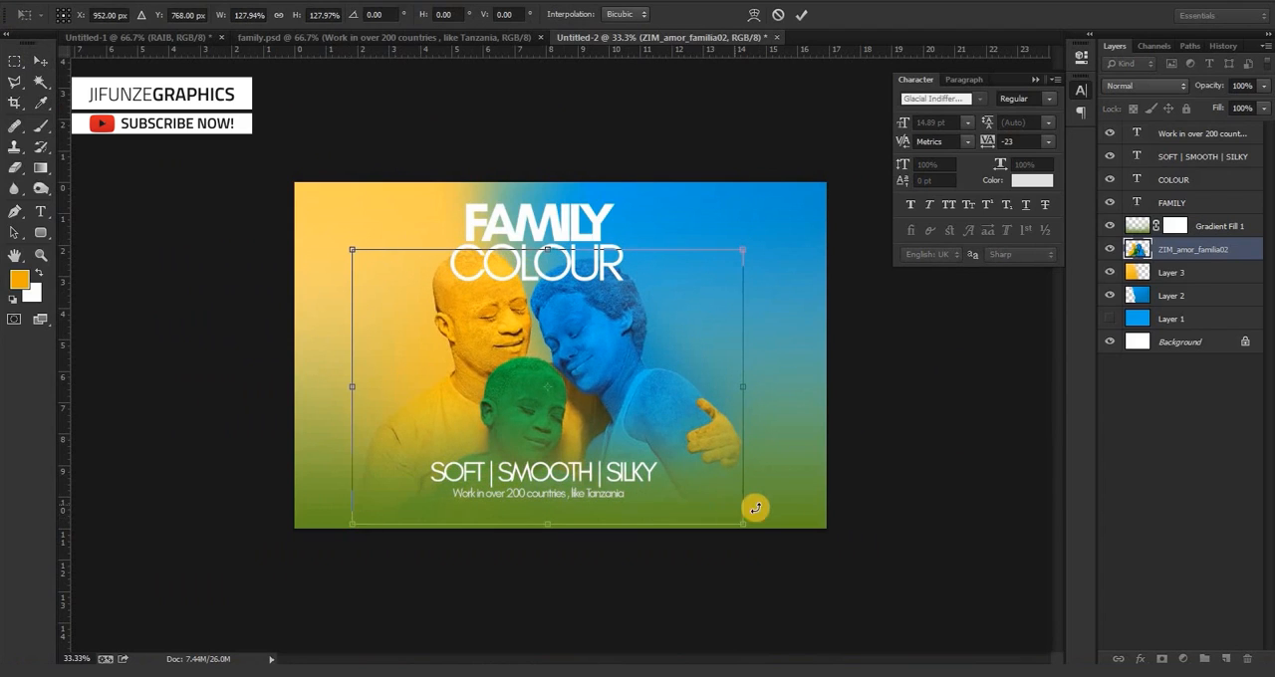
pyautogui.moveTo(747, 523); pyautogui.dragTo(771, 544)
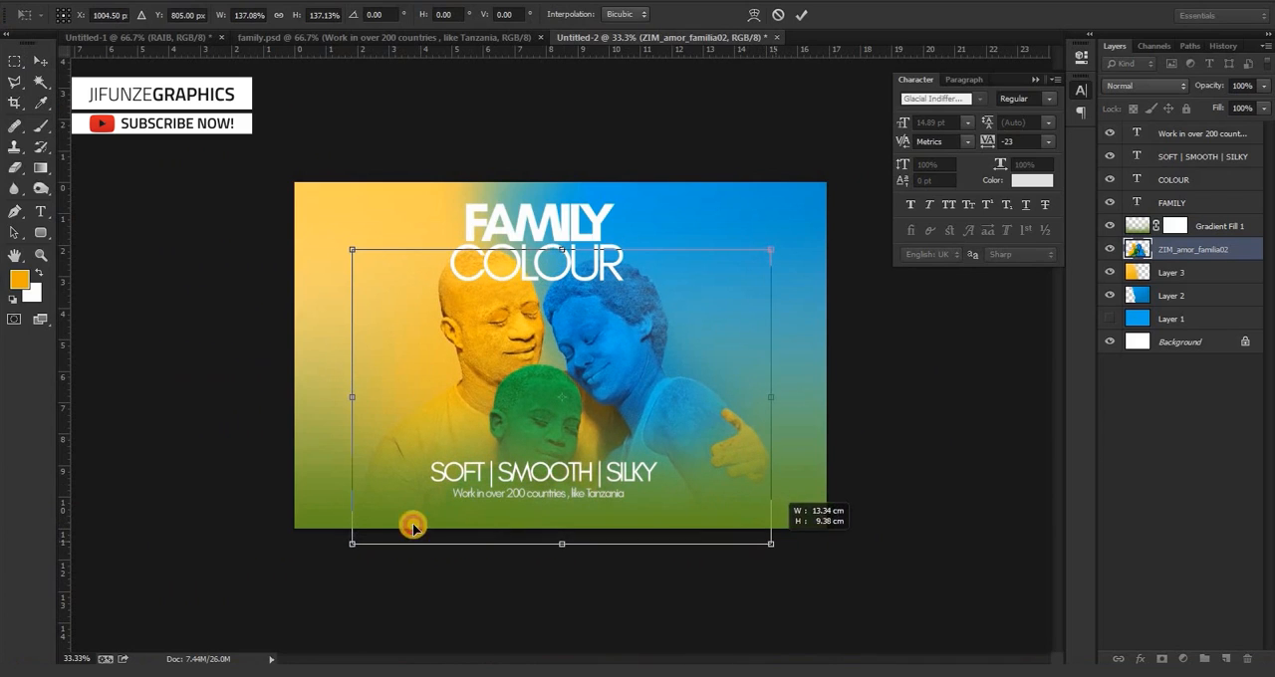
pyautogui.moveTo(351, 544); pyautogui.dragTo(315, 572)
pyautogui.press('Return')
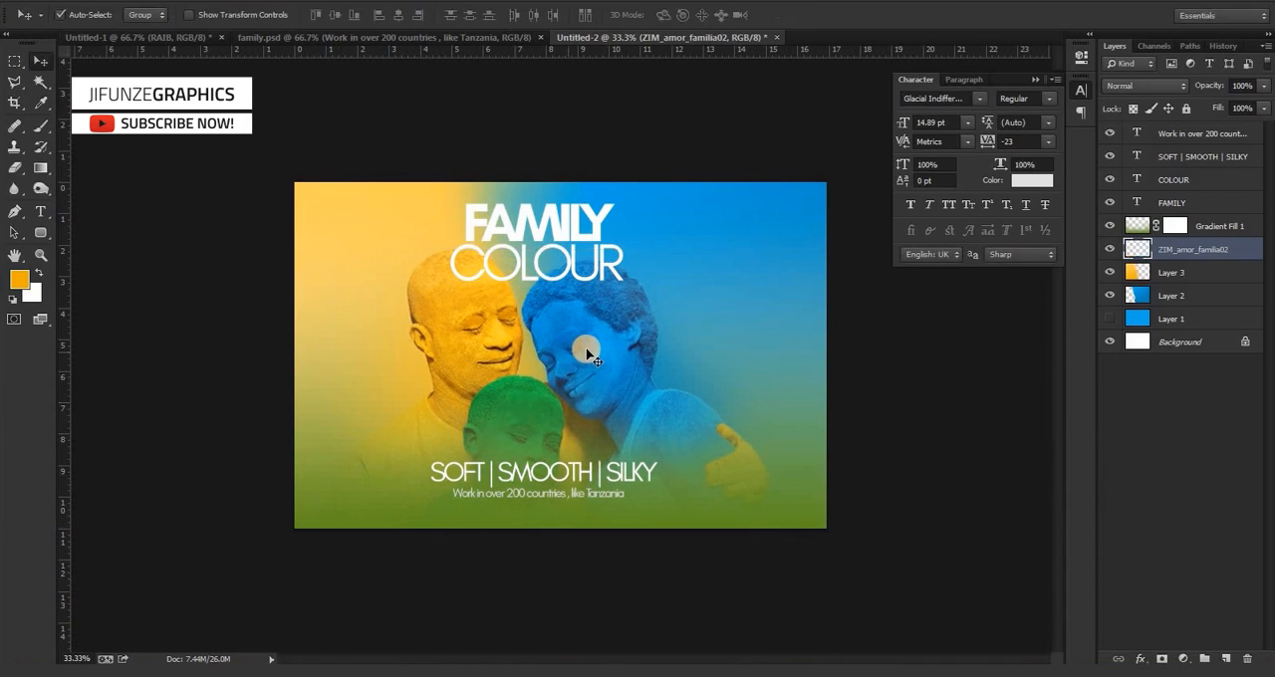
pyautogui.moveTo(588, 350); pyautogui.dragTo(587, 350)
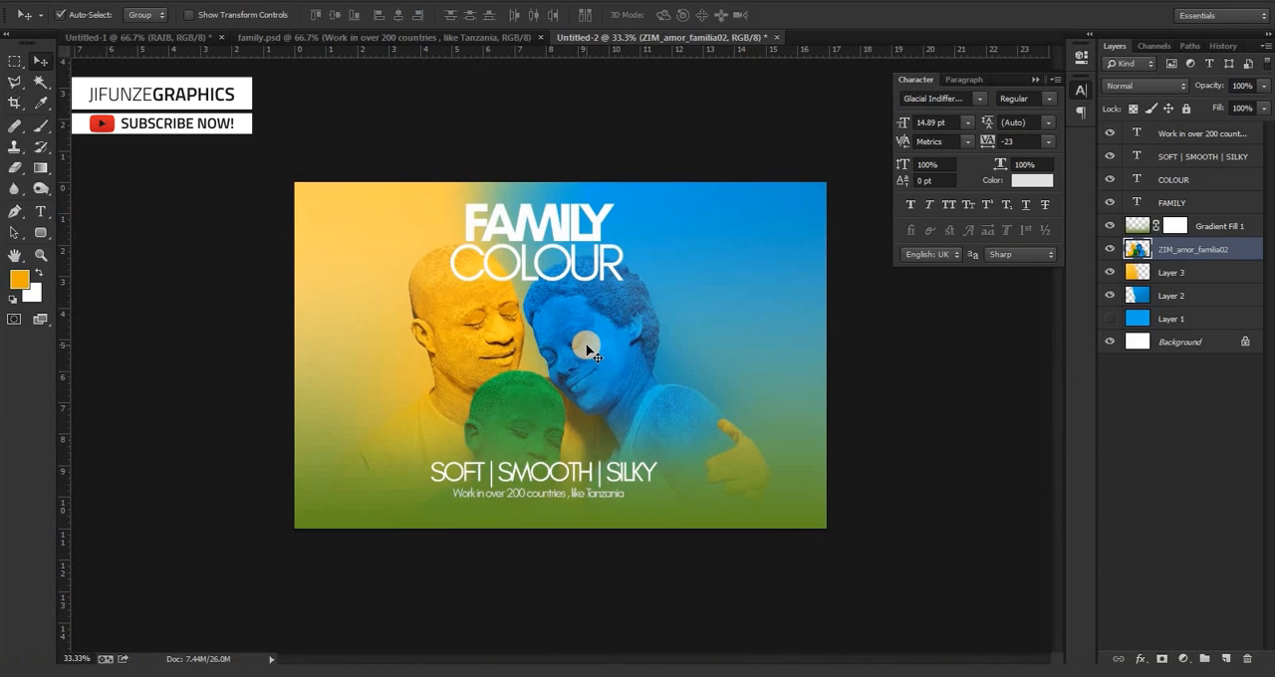
pyautogui.hotkey('ctrl', 'alt', 'z')
pyautogui.hotkey('ctrl', 'alt', 'z')
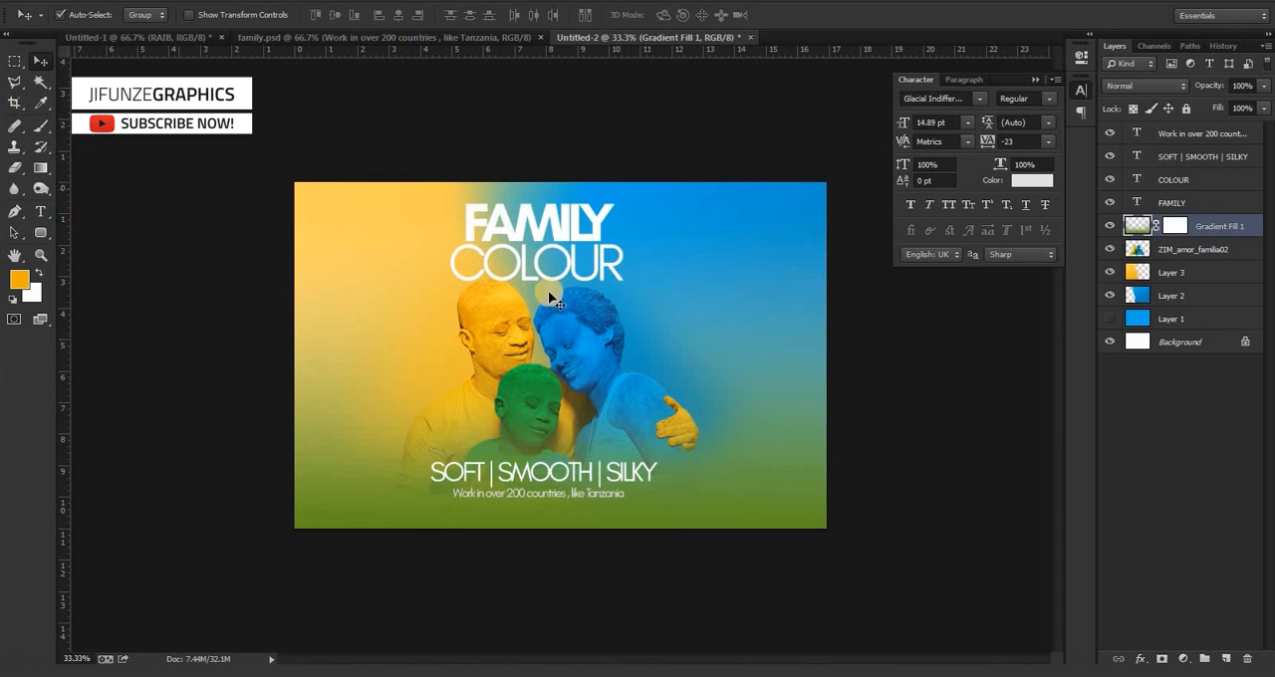
# Crop the Untitled-2 canvas narrower on both sides and slightly shorter, keeping the family and all the text inside.
pyautogui.click(765, 409)
pyautogui.click(13, 102)
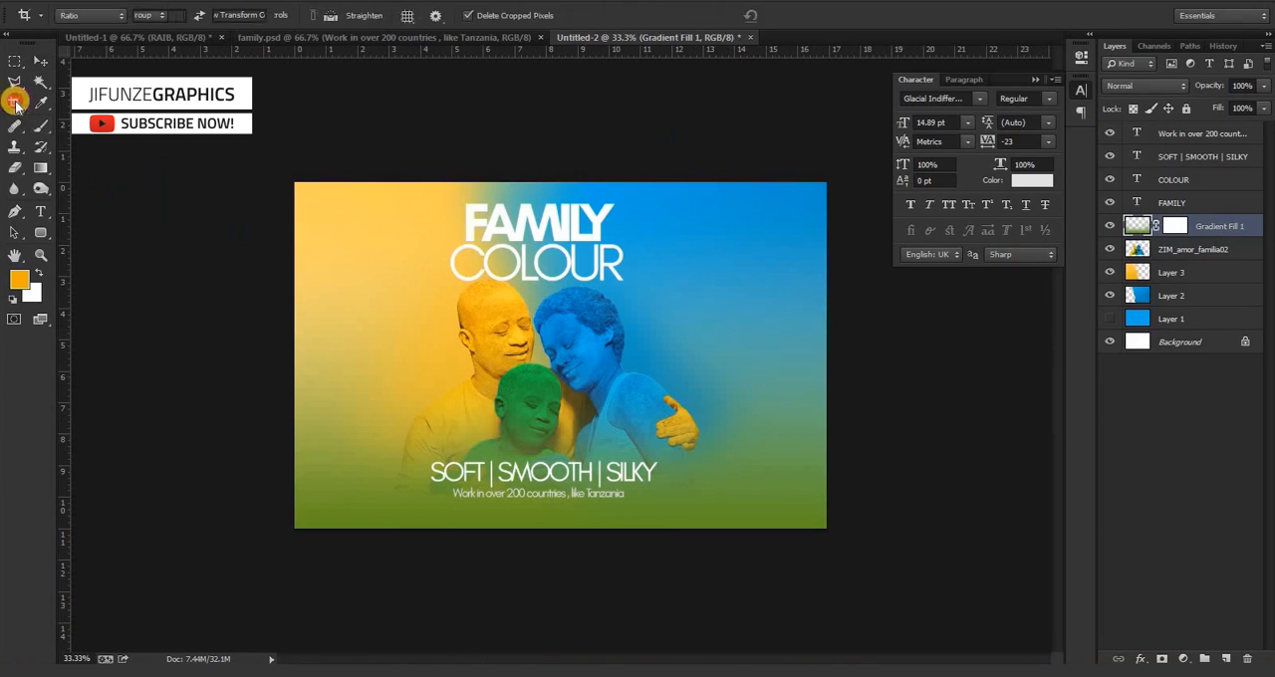
pyautogui.click(86, 103)
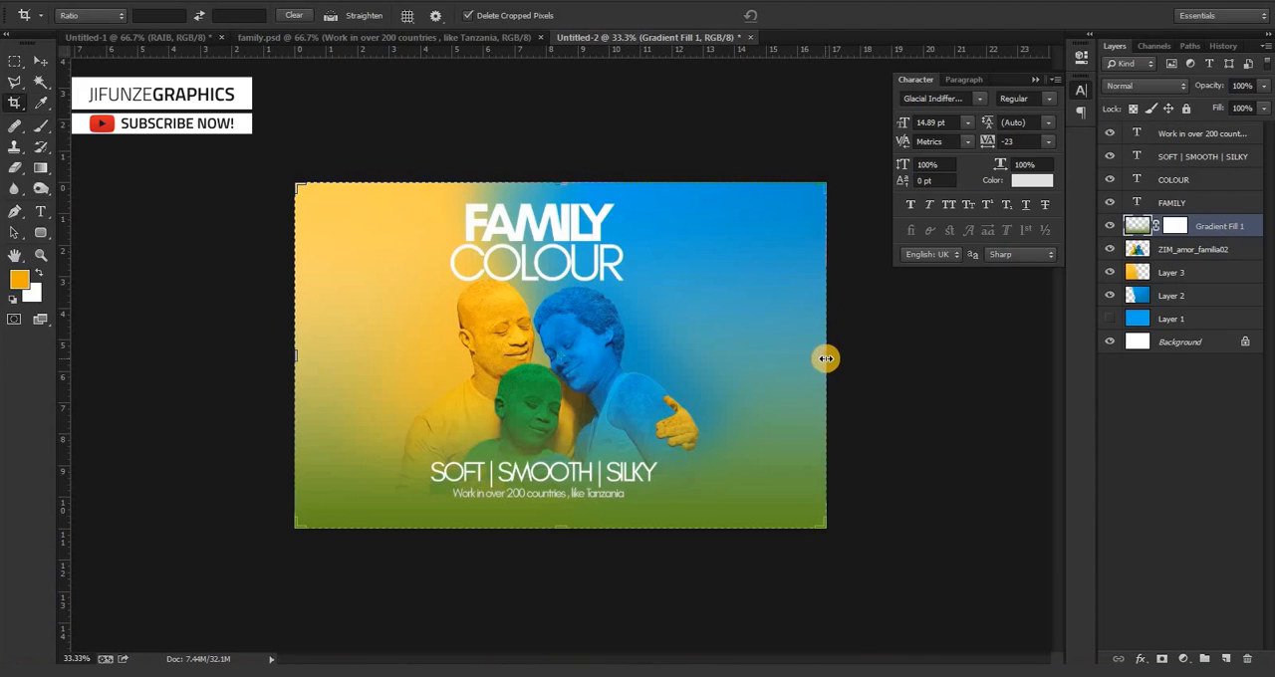
pyautogui.moveTo(826, 359); pyautogui.dragTo(791, 364)
pyautogui.moveTo(332, 357); pyautogui.dragTo(357, 357)
pyautogui.moveTo(557, 183)
pyautogui.mouseDown()
pyautogui.moveTo(555, 156)
pyautogui.moveTo(563, 183)
pyautogui.mouseUp()
pyautogui.doubleClick(555, 246)
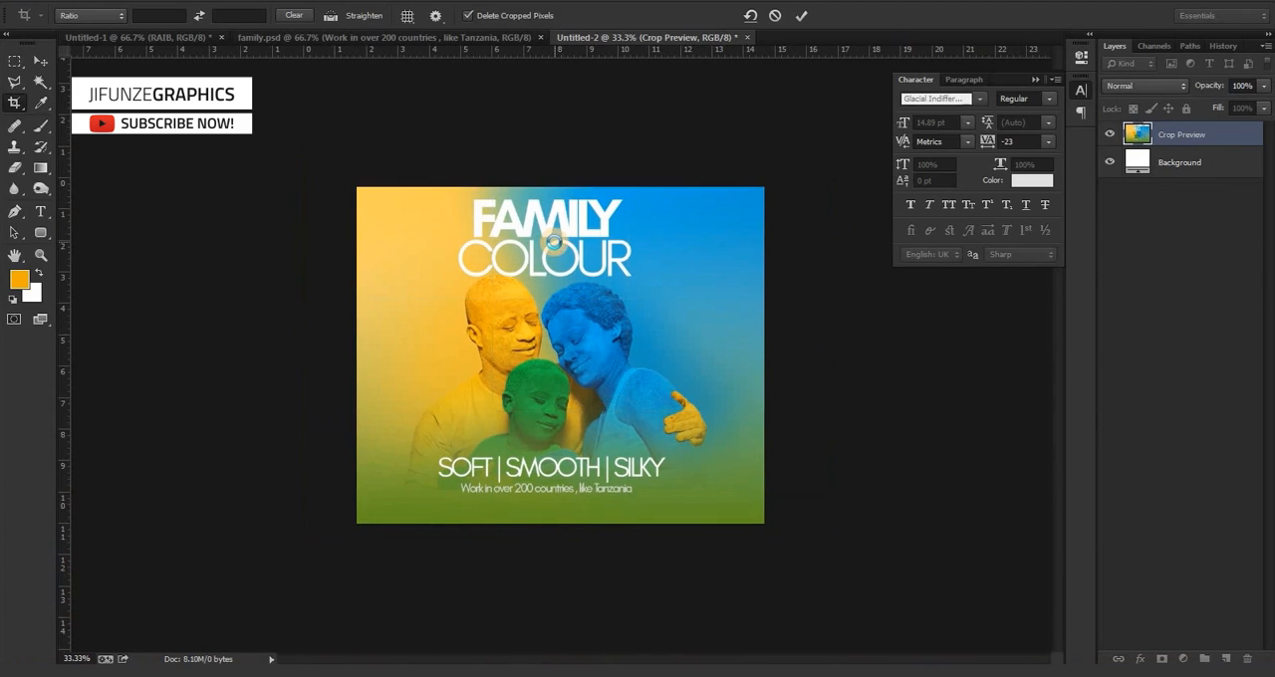
# Nudge the "Work in over 200 countries , like Tanzania" text slightly lower to widen the gap beneath SOFT | SMOOTH | SILKY.
pyautogui.click(40, 61)
pyautogui.hotkey('ctrl', '+')
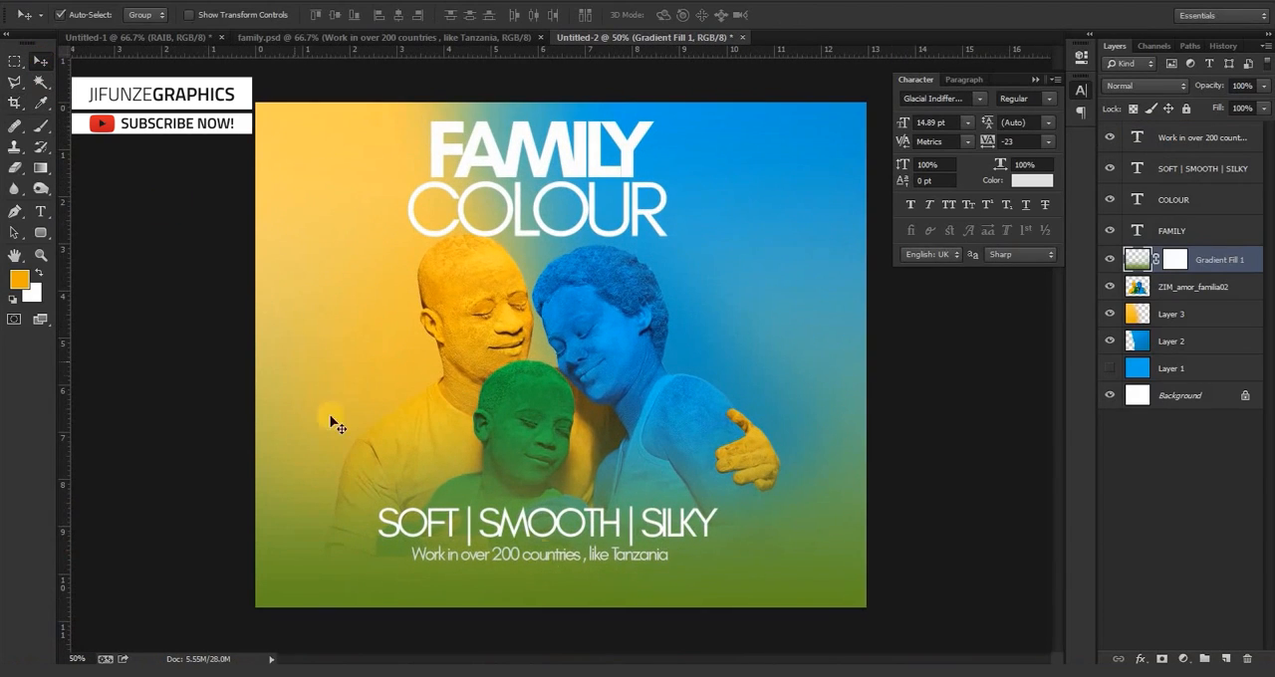
pyautogui.click(553, 555)
pyautogui.press('Down')
pyautogui.press('Down')
pyautogui.press('Down')
pyautogui.press('Down')
pyautogui.press('Down')
pyautogui.press('Down')
pyautogui.press('Down')
pyautogui.press('Down')
pyautogui.press('Down')
pyautogui.press('Down')
pyautogui.press('Down')
pyautogui.press('Down')
pyautogui.press('Down')
pyautogui.press('Down')
pyautogui.press('Down')
pyautogui.press('Down')
pyautogui.press('Down')
pyautogui.press('Down')
pyautogui.press('Down')
pyautogui.press('Down')
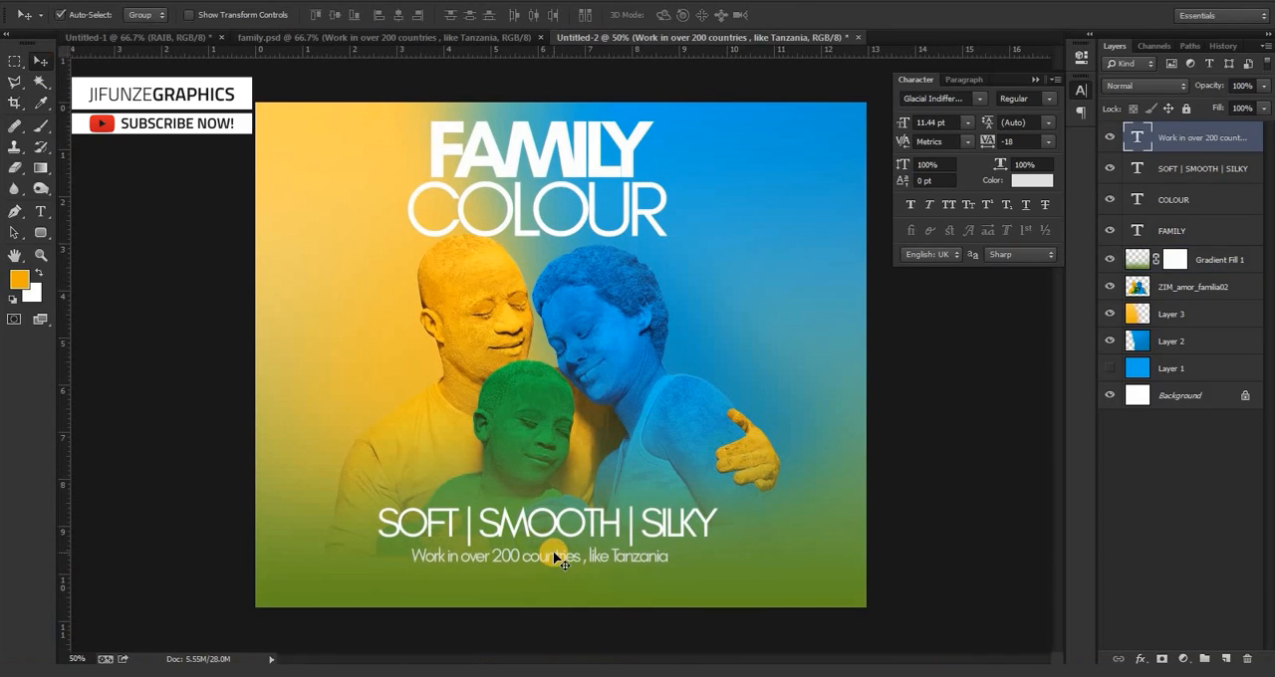
# Shift the SOFT | SMOOTH | SILKY text down so it sits just above the "Work in over 200 countries" line.
pyautogui.click(552, 522)
pyautogui.hotkey('shift', 'Down')
pyautogui.hotkey('shift', 'Down')
pyautogui.hotkey('shift', 'Down')
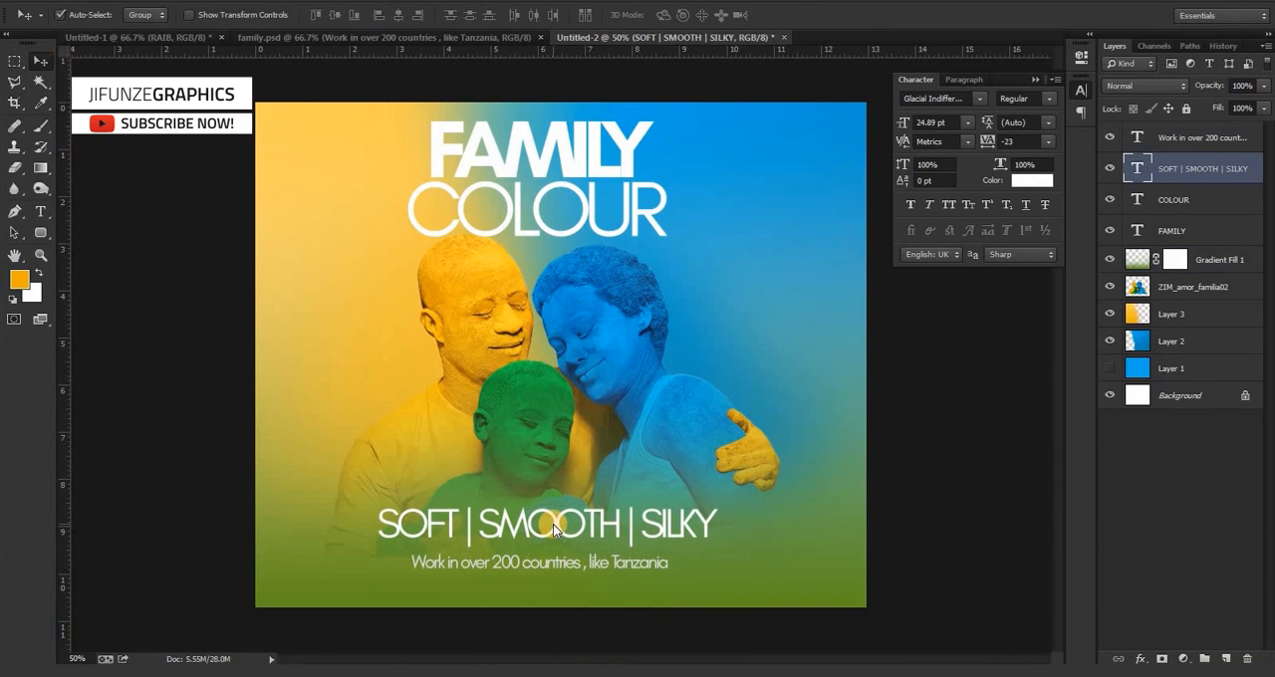
pyautogui.press('Up')
pyautogui.press('Up')
pyautogui.press('Up')
pyautogui.press('Up')
pyautogui.press('Up')
pyautogui.press('Up')
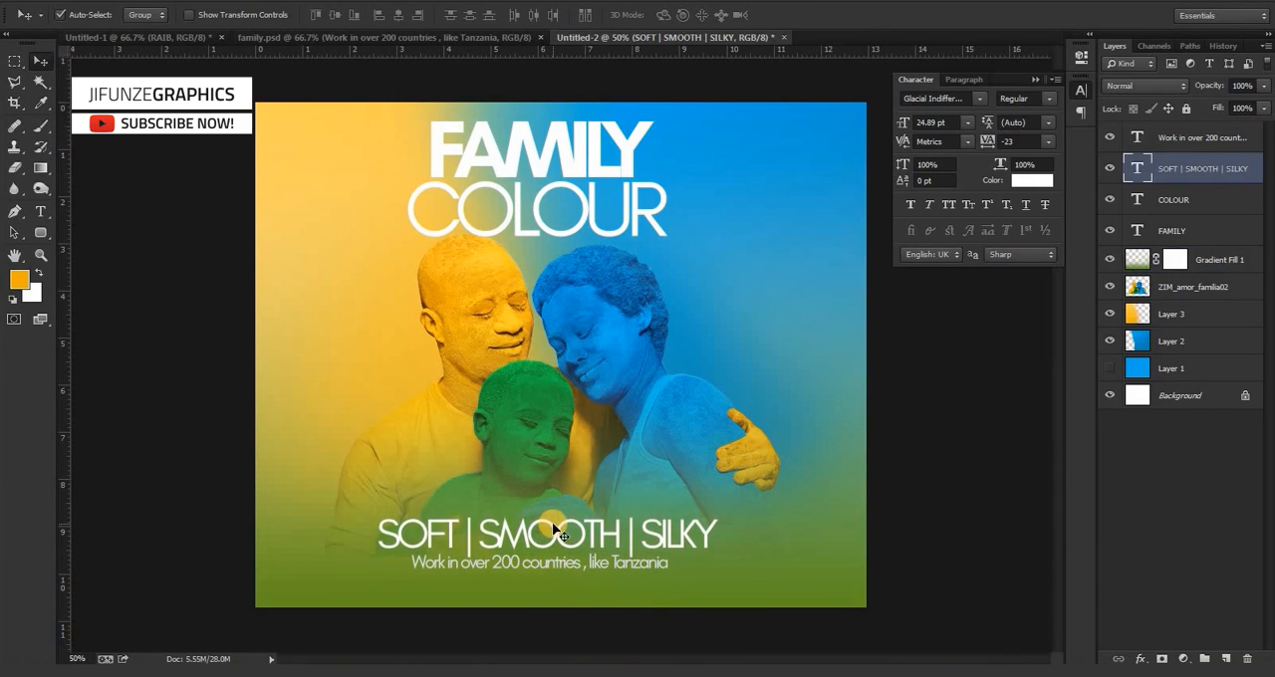
# Scale the "Work in over 200 countries , like Tanzania" text proportionally to about 130% and align SOFT | SMOOTH | SILKY with its edges.
pyautogui.click(558, 566)
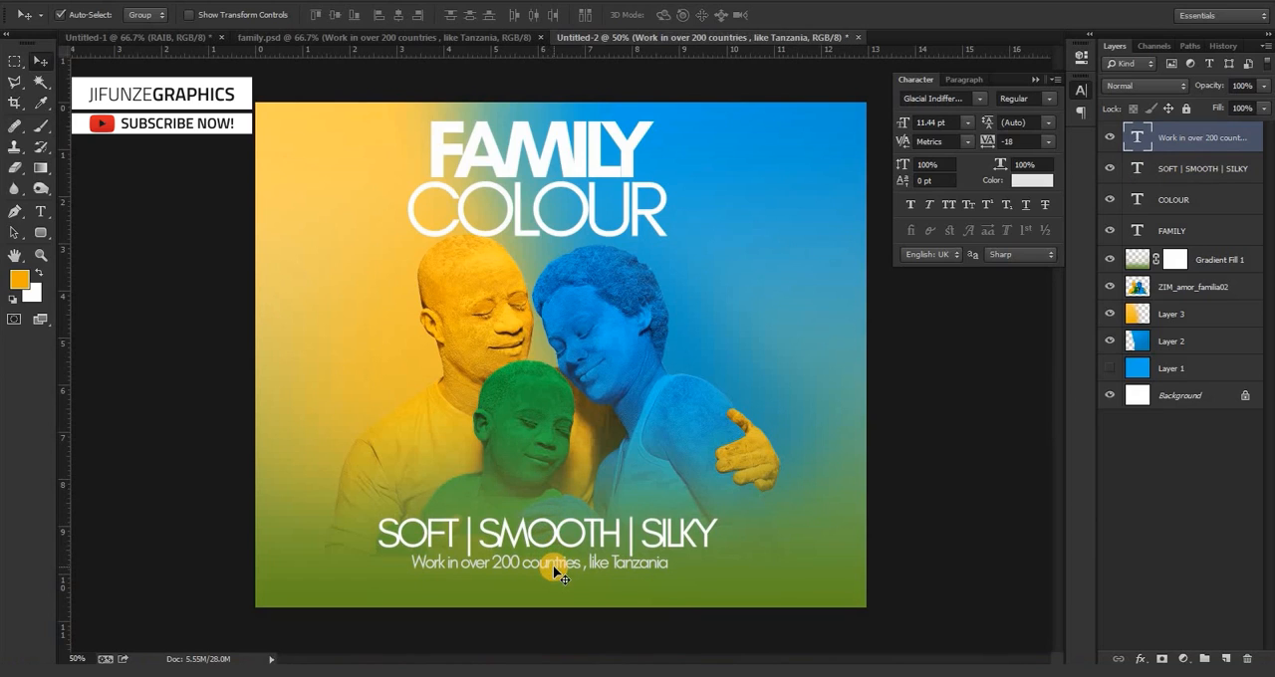
pyautogui.hotkey('ctrl', 't')
pyautogui.moveTo(409, 572); pyautogui.dragTo(376, 584)
pyautogui.moveTo(670, 577); pyautogui.dragTo(715, 587)
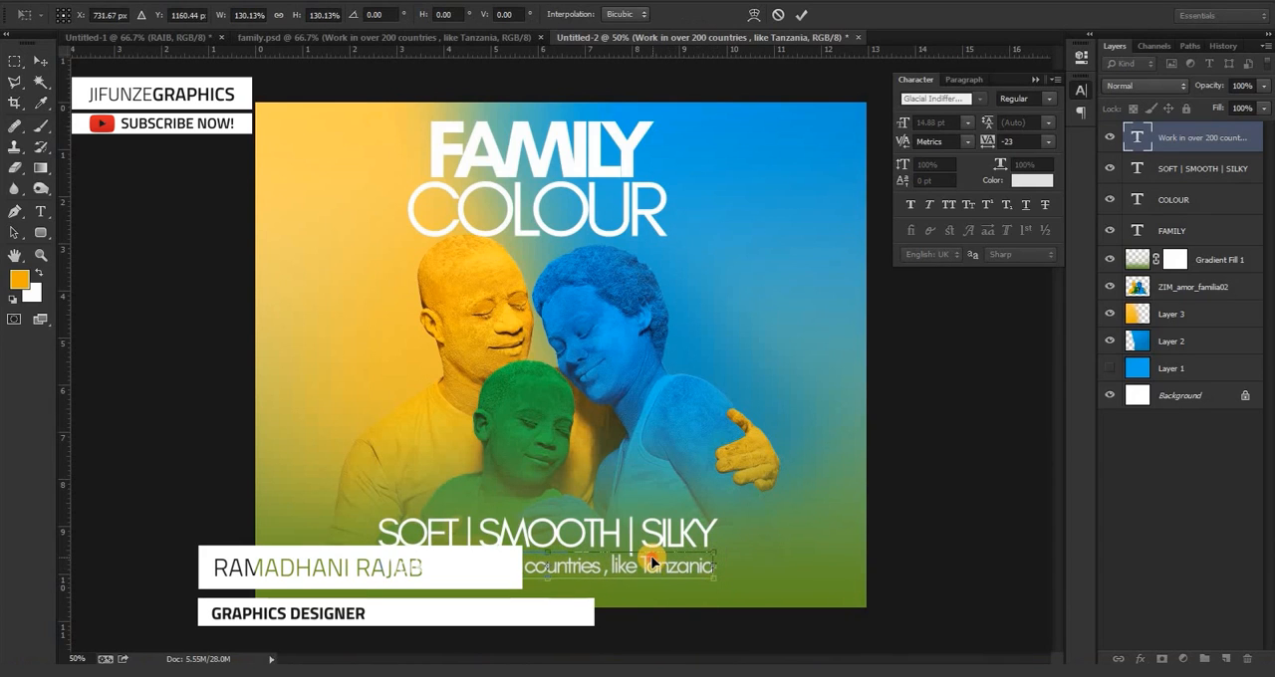
pyautogui.doubleClick(651, 560)
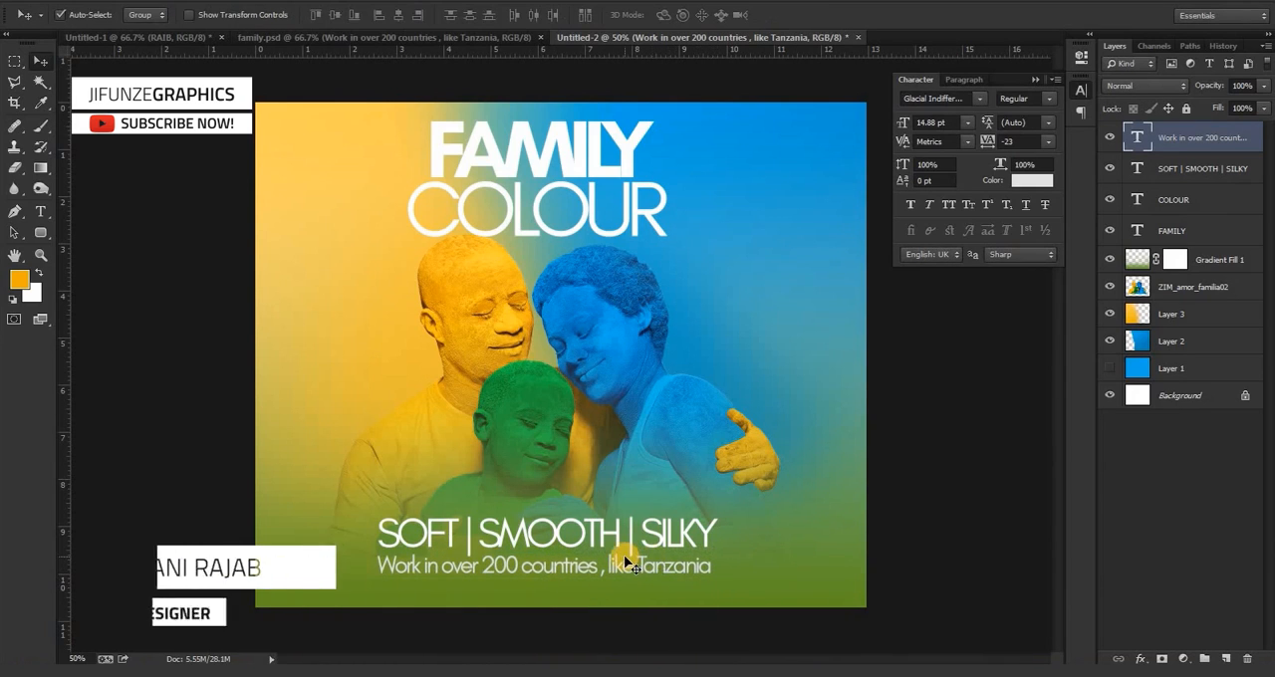
pyautogui.moveTo(592, 533); pyautogui.dragTo(596, 541)
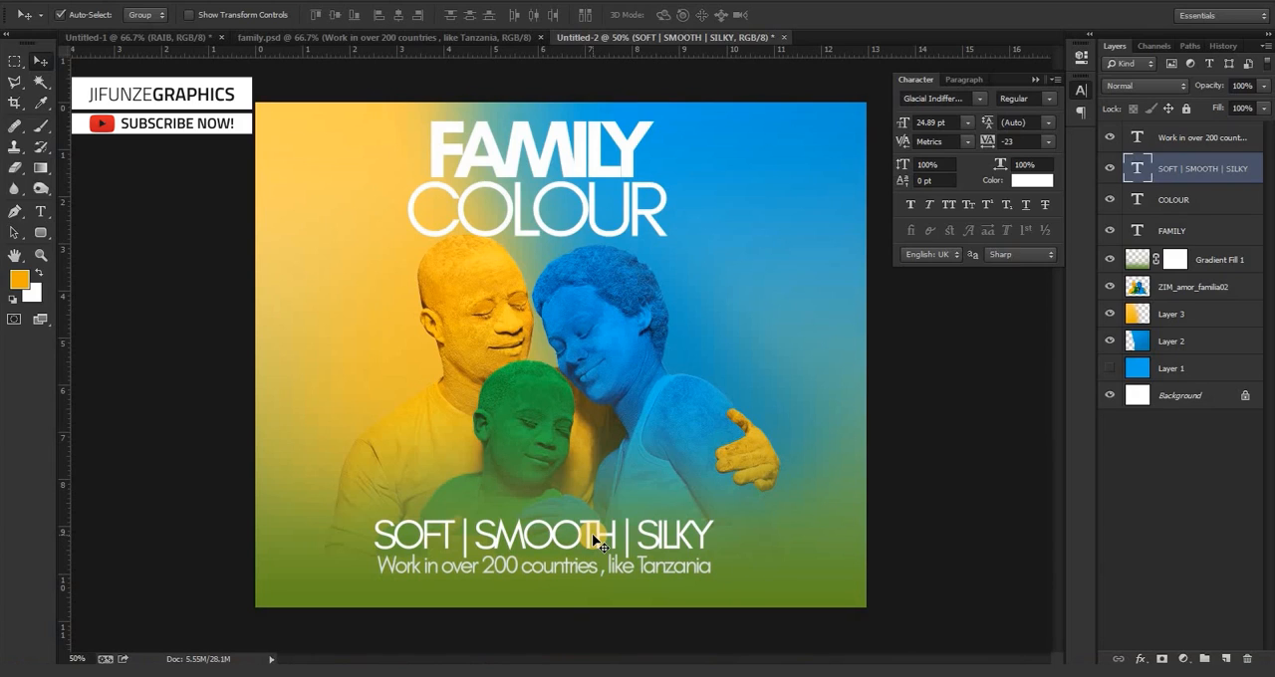
pyautogui.hotkey('ctrl', '-')
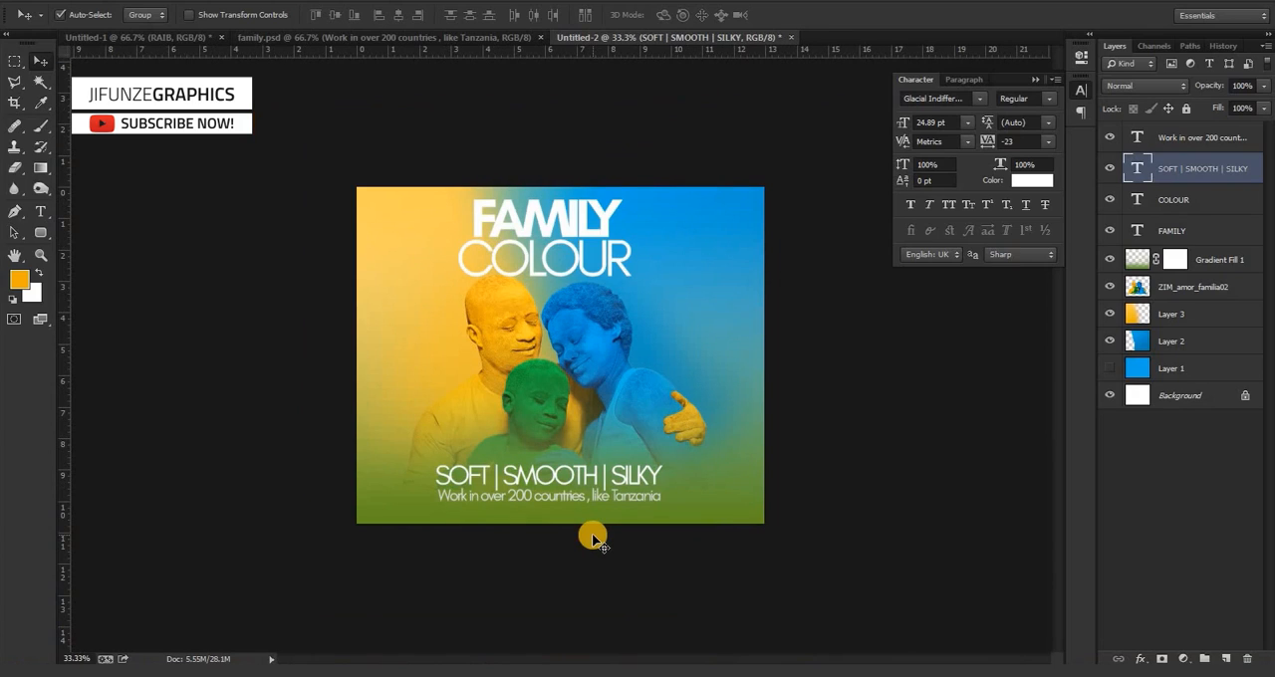